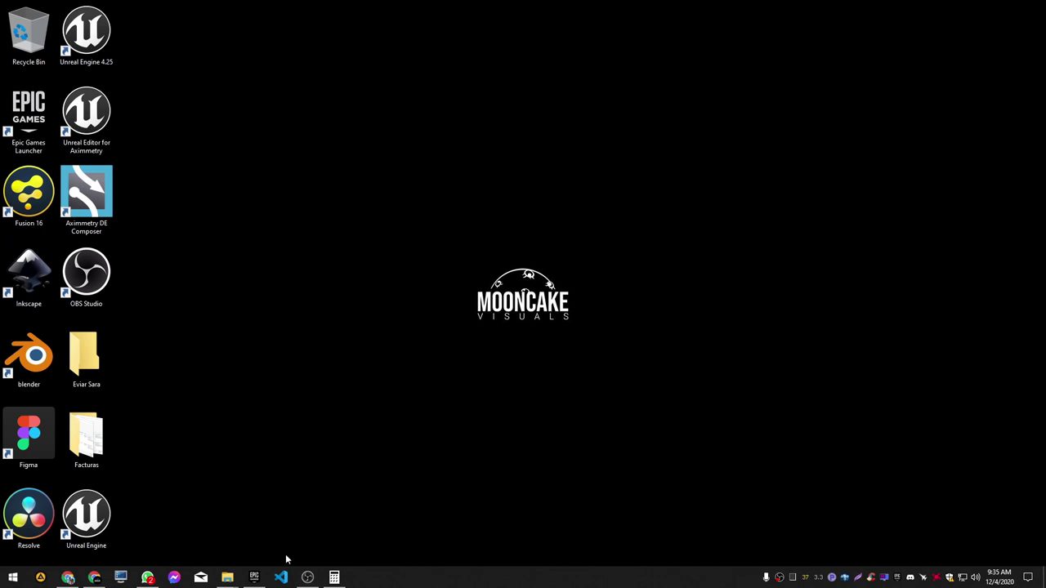
Step: Use Show in folder on quickvpController under My Projects to reveal it in File Explorer
{"action": "left_click", "coordinate": [261, 581]}
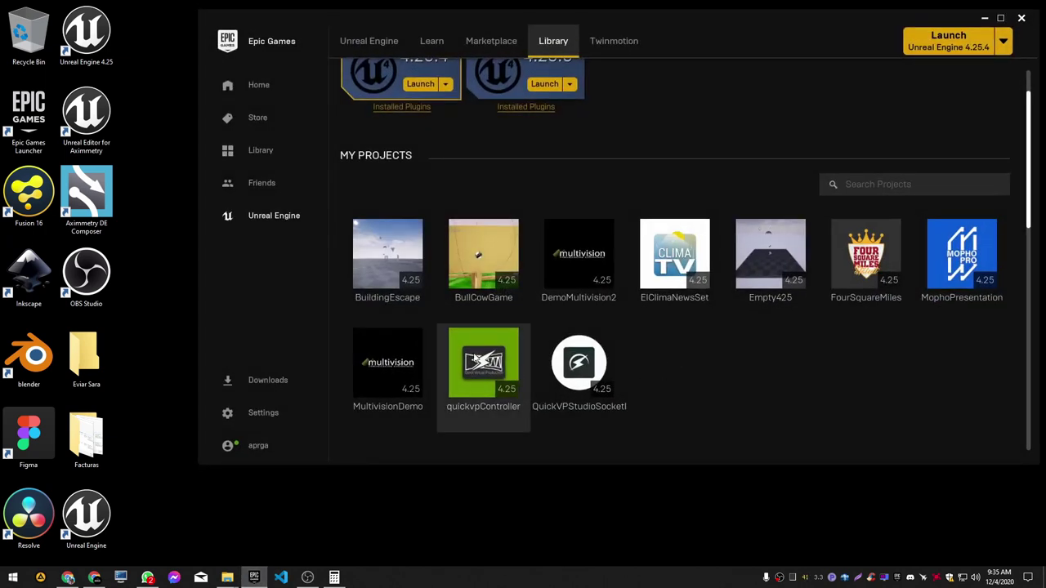
{"action": "right_click", "coordinate": [475, 359]}
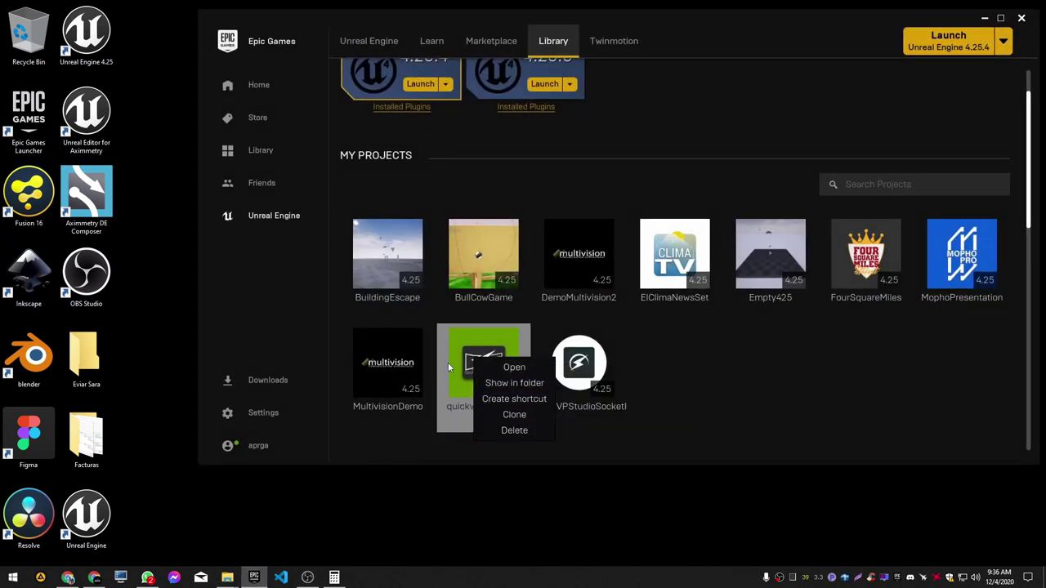
{"action": "left_click", "coordinate": [797, 368]}
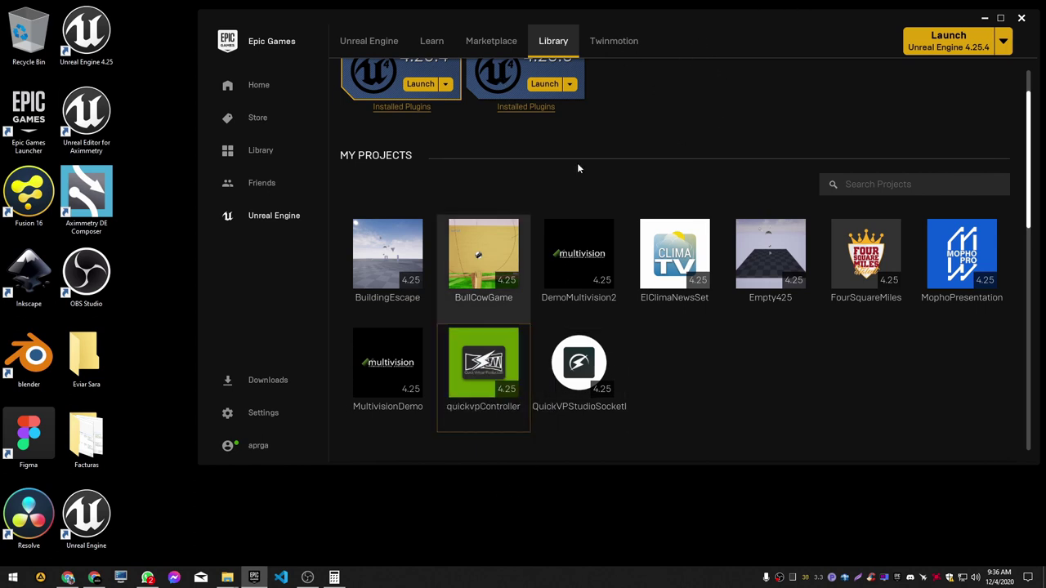
{"action": "right_click", "coordinate": [483, 360]}
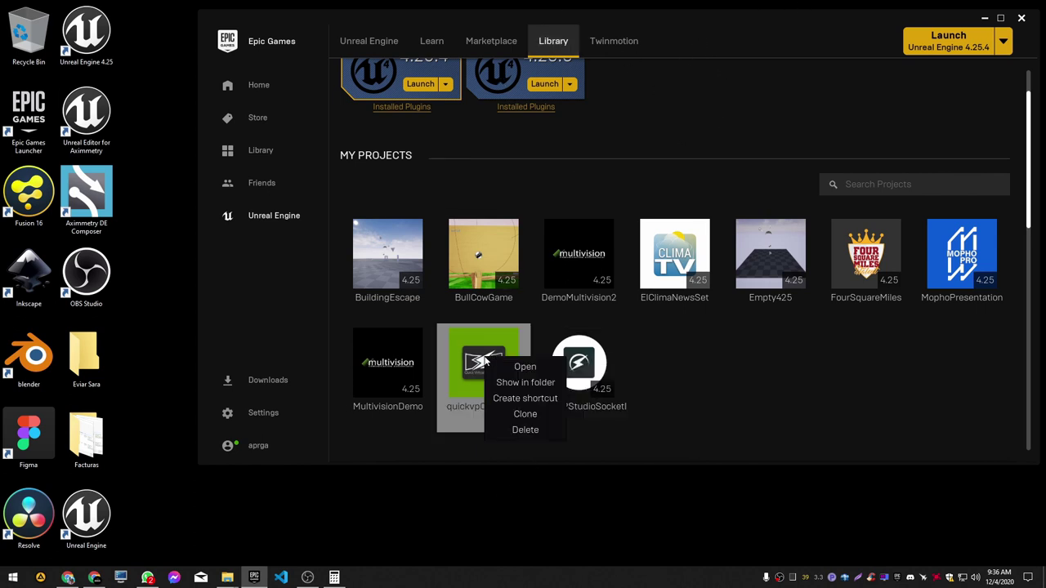
{"action": "left_click", "coordinate": [525, 378]}
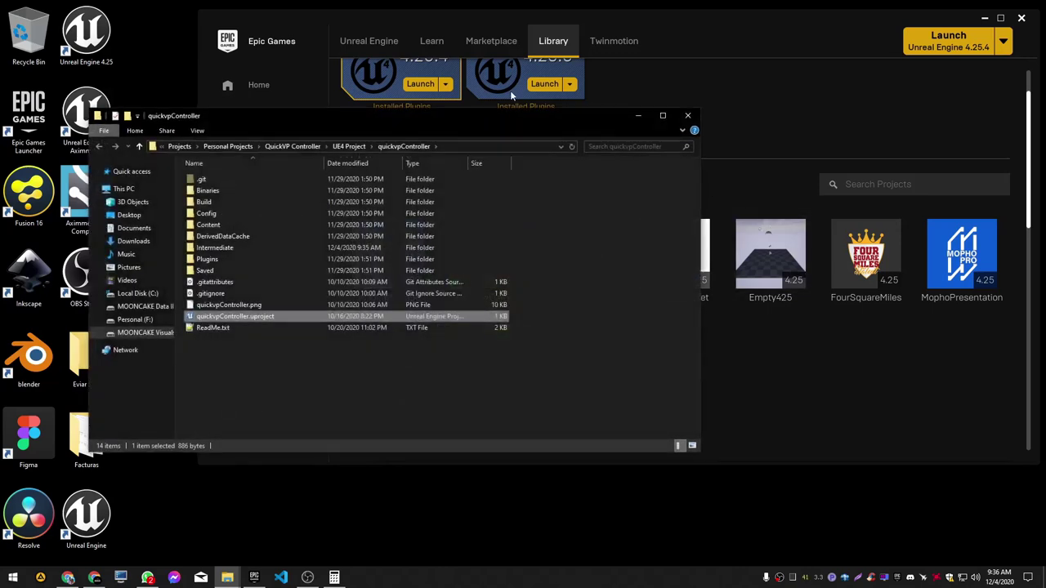
Step: Select quickvpController's Plugins folder and open the Empty425 project folder via Show in folder
{"action": "left_click_drag", "start_coordinate": [493, 116], "coordinate": [800, 96]}
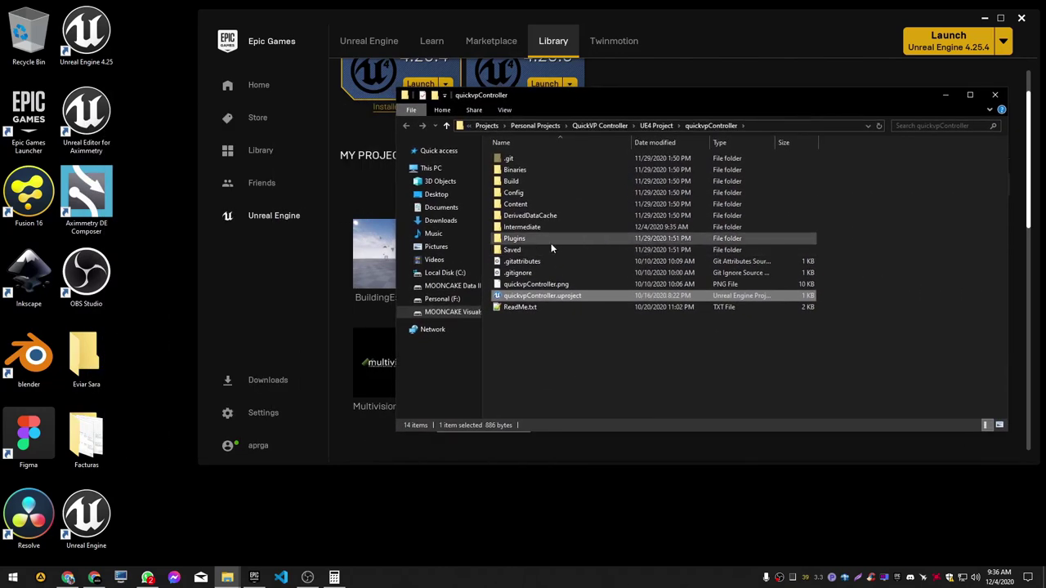
{"action": "left_click", "coordinate": [510, 240]}
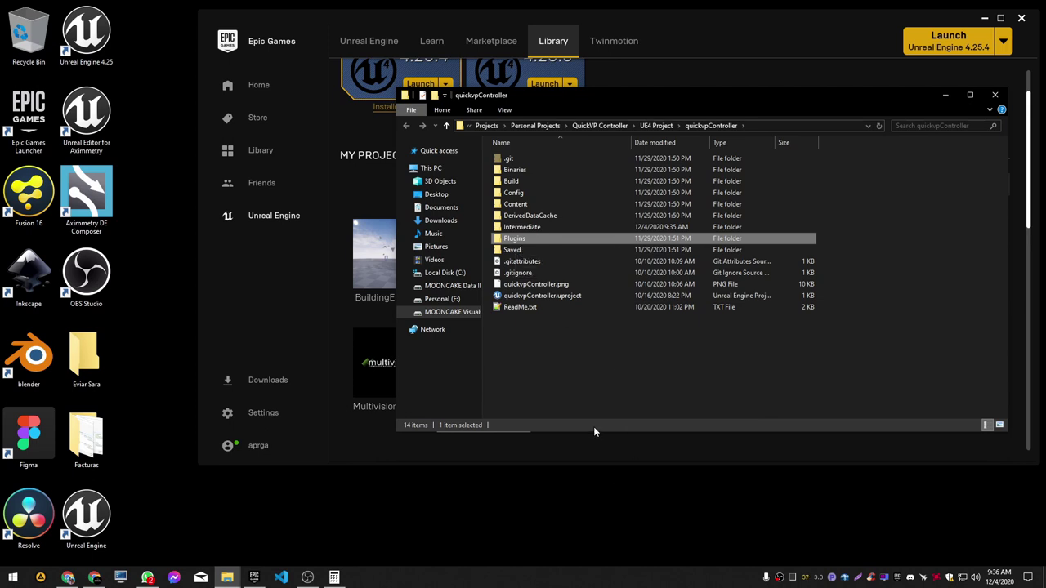
{"action": "left_click", "coordinate": [626, 459]}
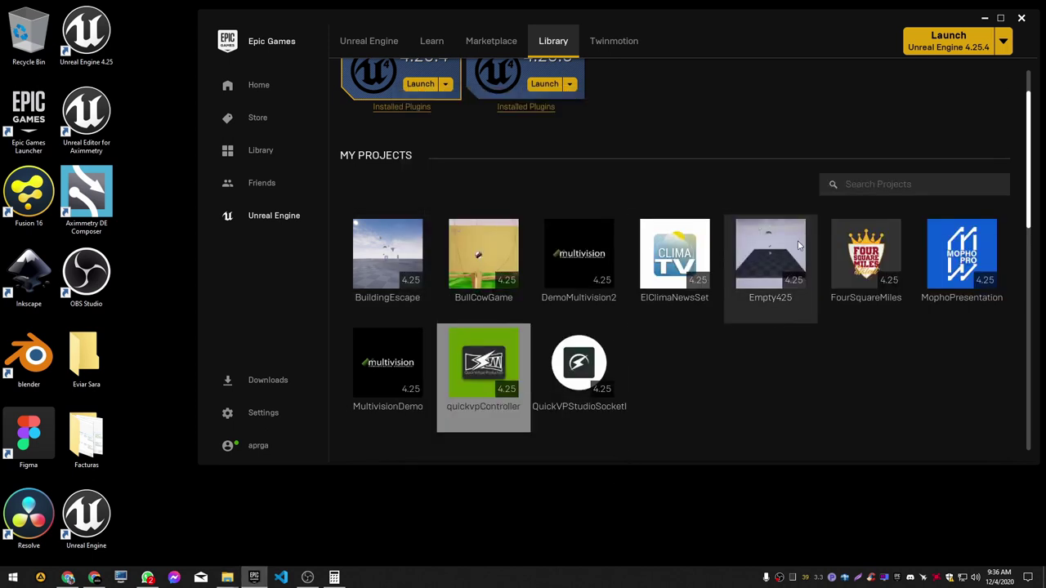
{"action": "right_click", "coordinate": [771, 252]}
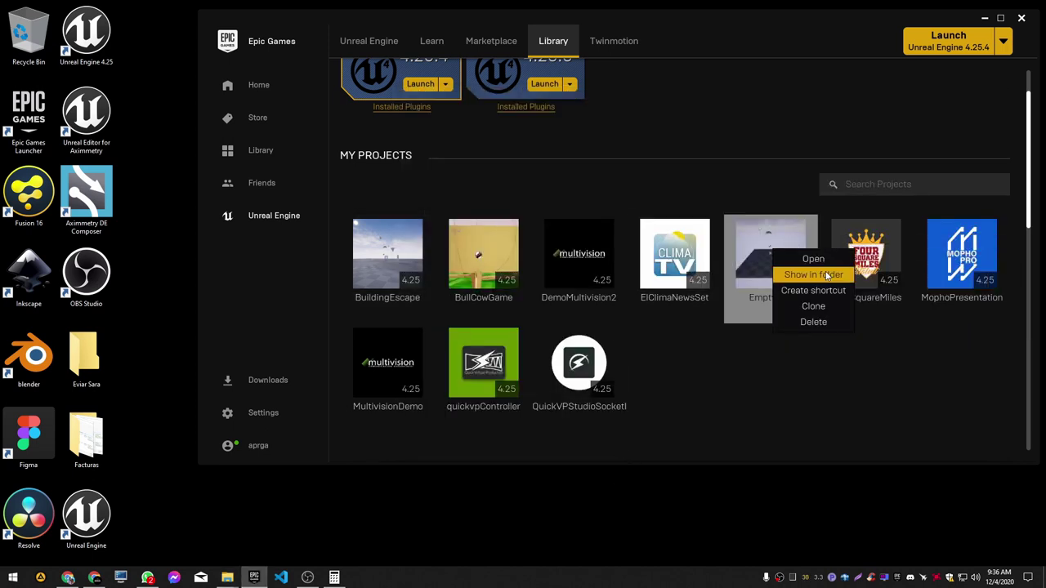
{"action": "left_click", "coordinate": [727, 396]}
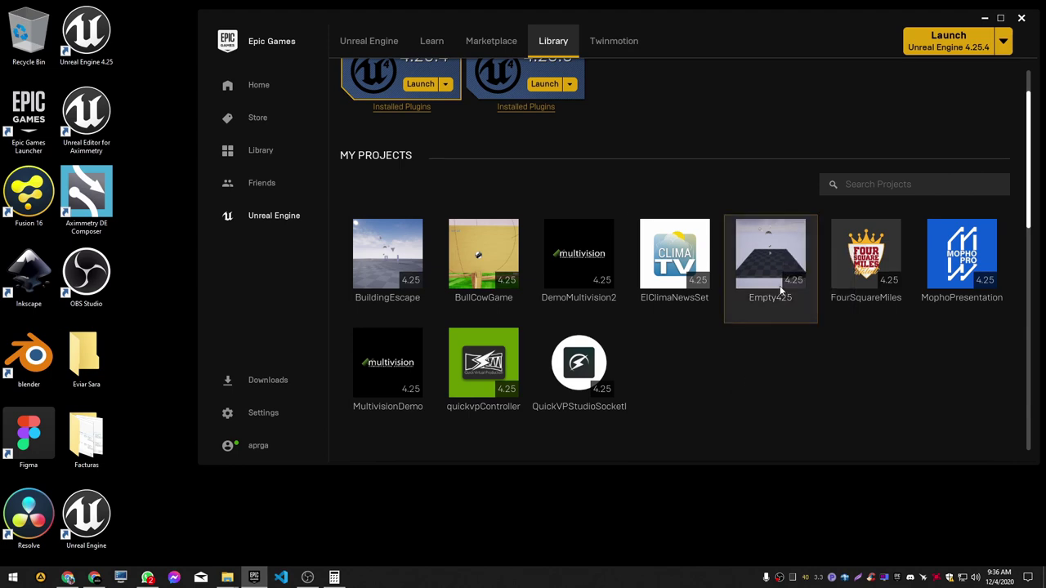
{"action": "right_click", "coordinate": [780, 290]}
{"action": "left_click", "coordinate": [820, 312]}
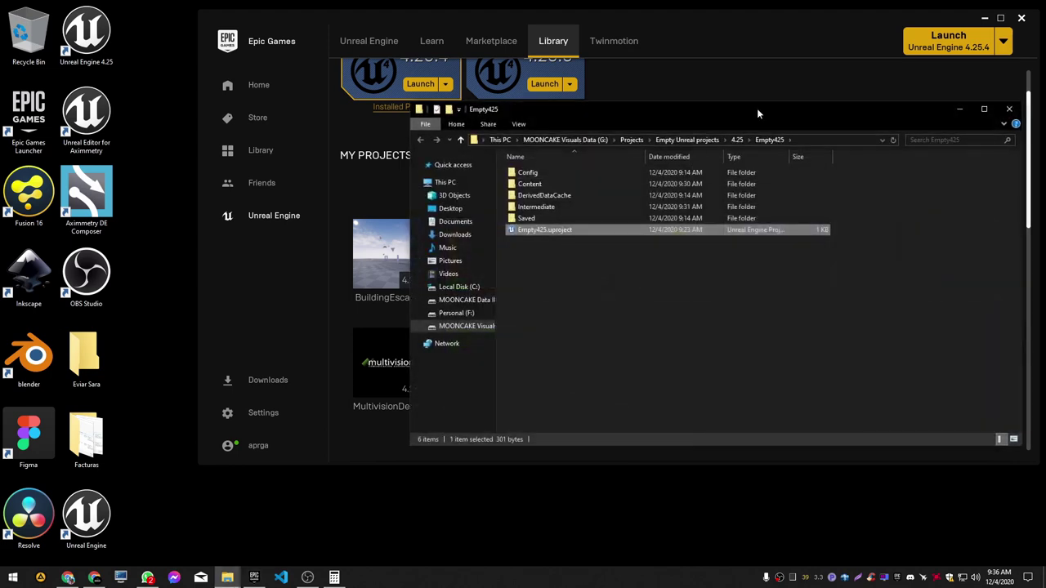
Step: Paste the Plugins folder into Empty425 and minimize both Explorer windows
{"action": "left_click_drag", "start_coordinate": [787, 107], "coordinate": [452, 117]}
{"action": "left_click", "coordinate": [396, 335]}
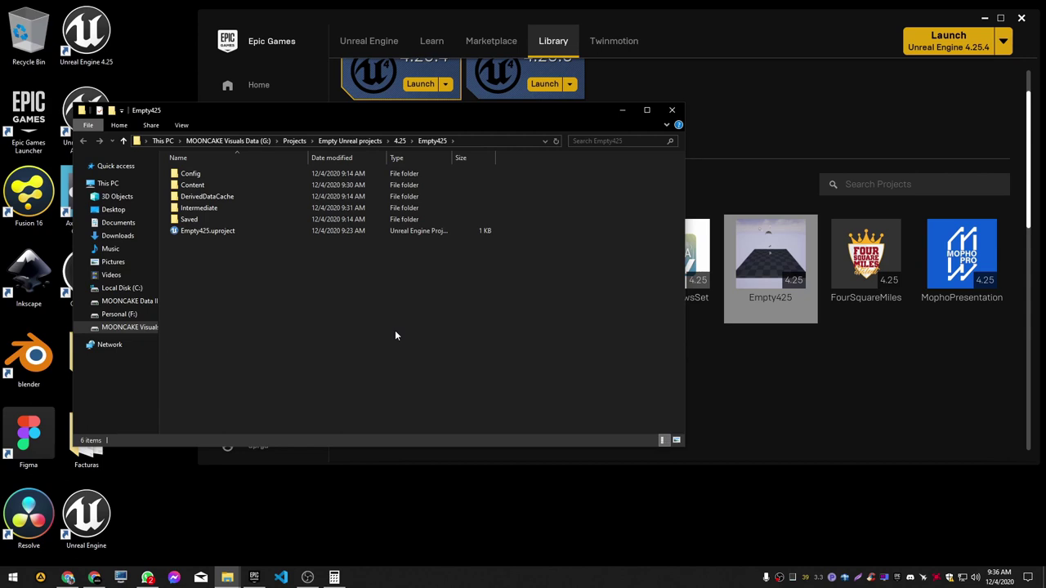
{"action": "key", "text": "ctrl+v"}
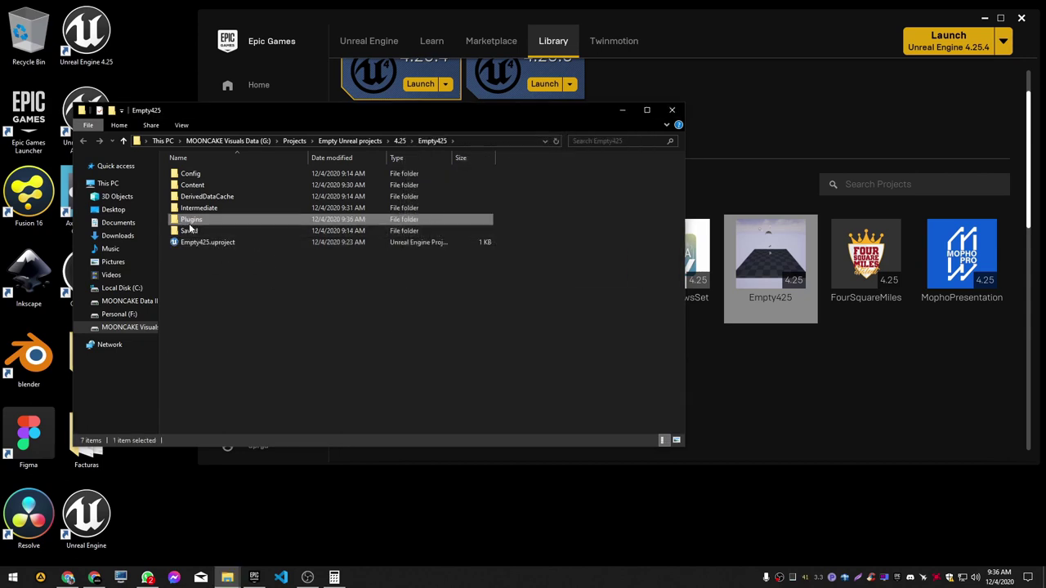
{"action": "left_click", "coordinate": [227, 578]}
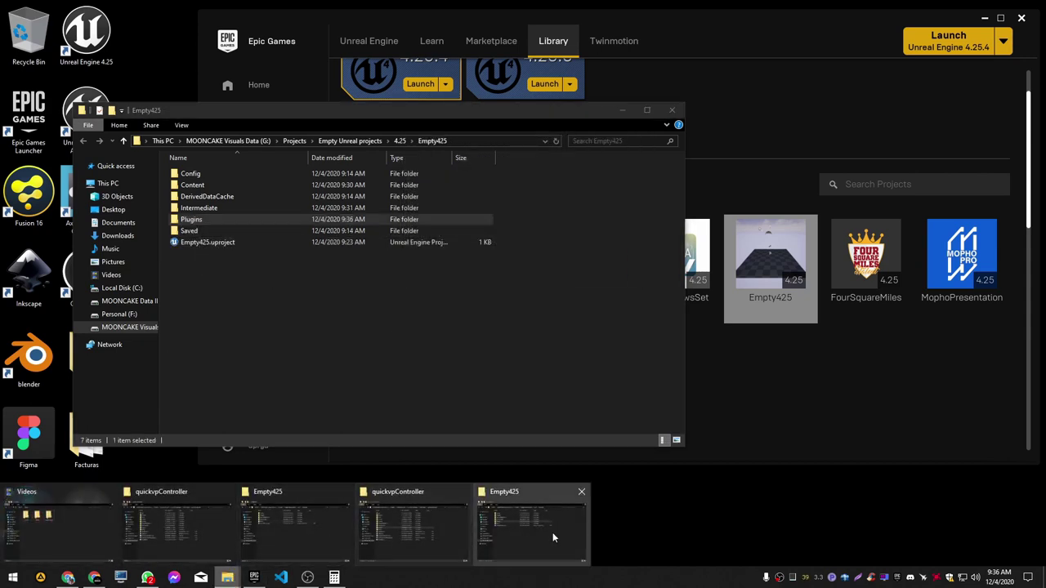
{"action": "left_click", "coordinate": [411, 533]}
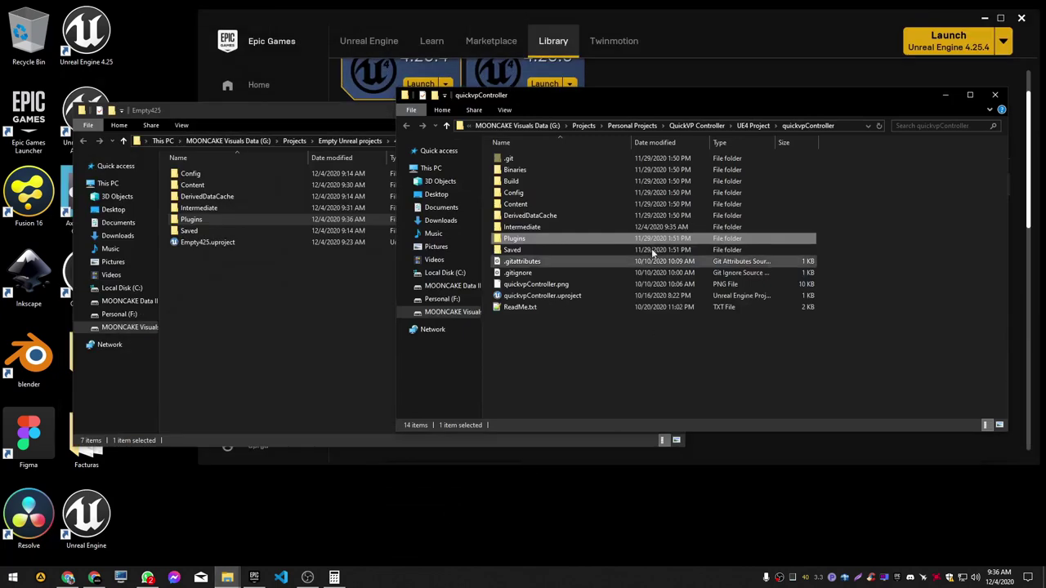
{"action": "left_click", "coordinate": [183, 291]}
{"action": "left_click", "coordinate": [631, 110]}
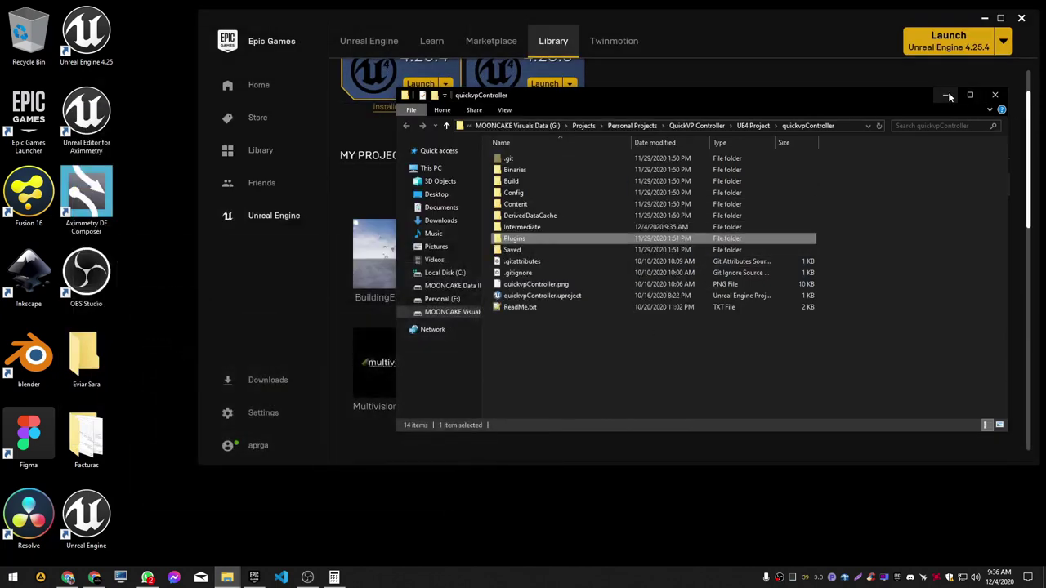
{"action": "left_click", "coordinate": [948, 96]}
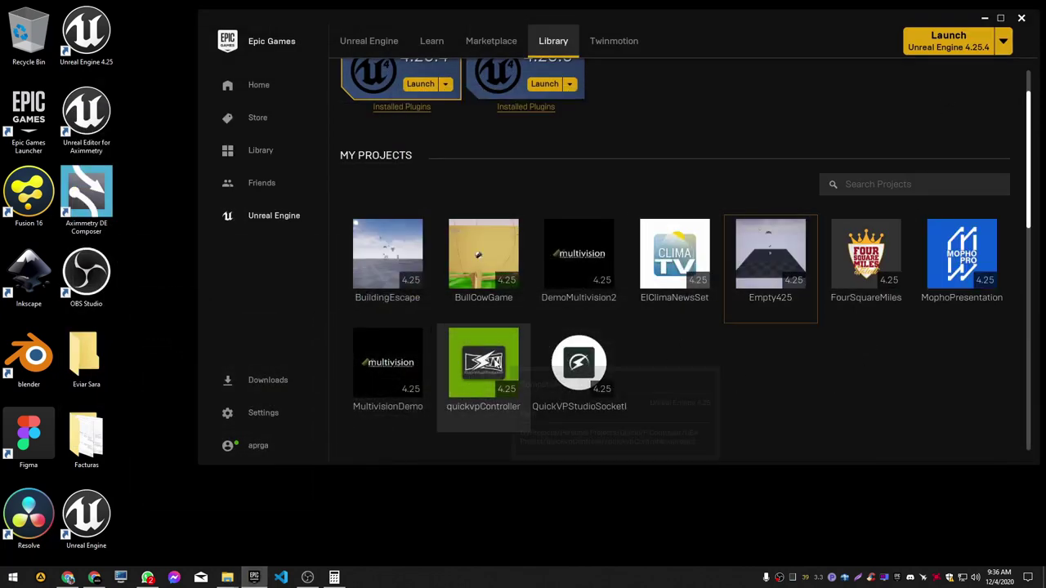
Step: Launch quickvpController into StarterLVL and browse Content > QuickVPMakerContent in the Content Browser
{"action": "double_click", "coordinate": [488, 367]}
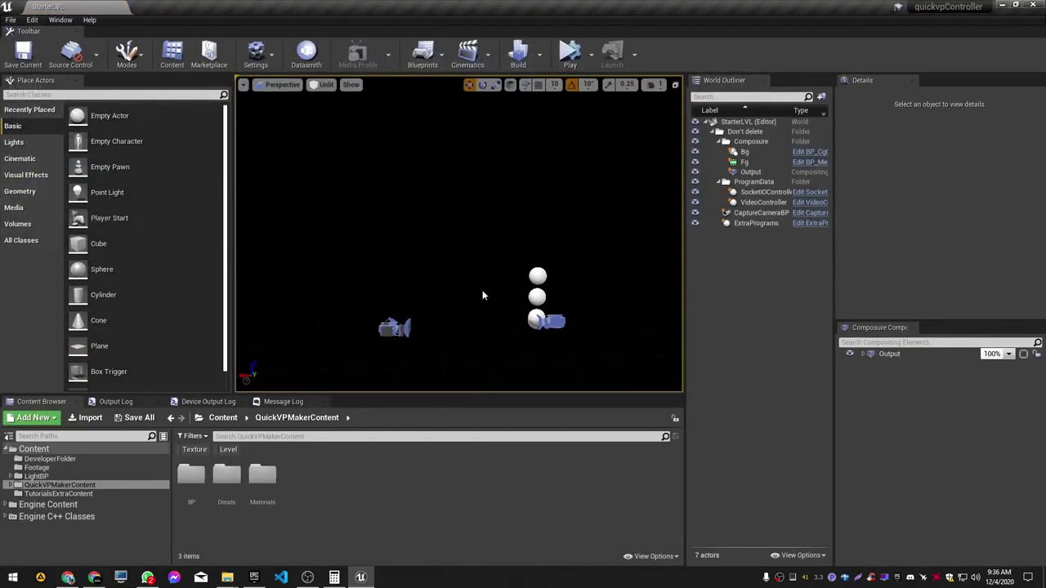
{"action": "right_click_drag", "start_coordinate": [573, 309], "coordinate": [573, 305]}
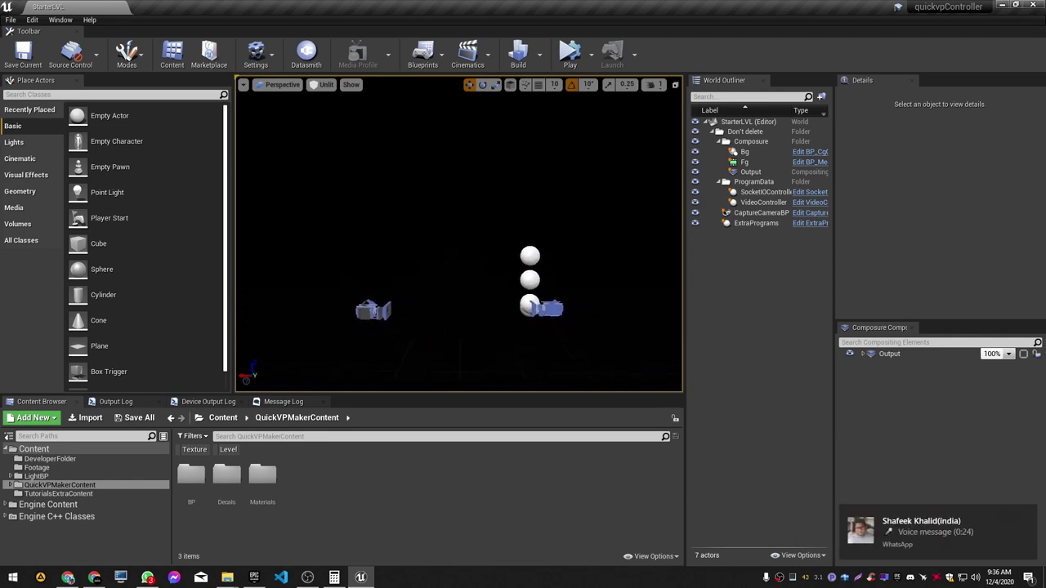
{"action": "left_click", "coordinate": [1029, 516]}
{"action": "right_click_drag", "start_coordinate": [438, 325], "coordinate": [438, 325]}
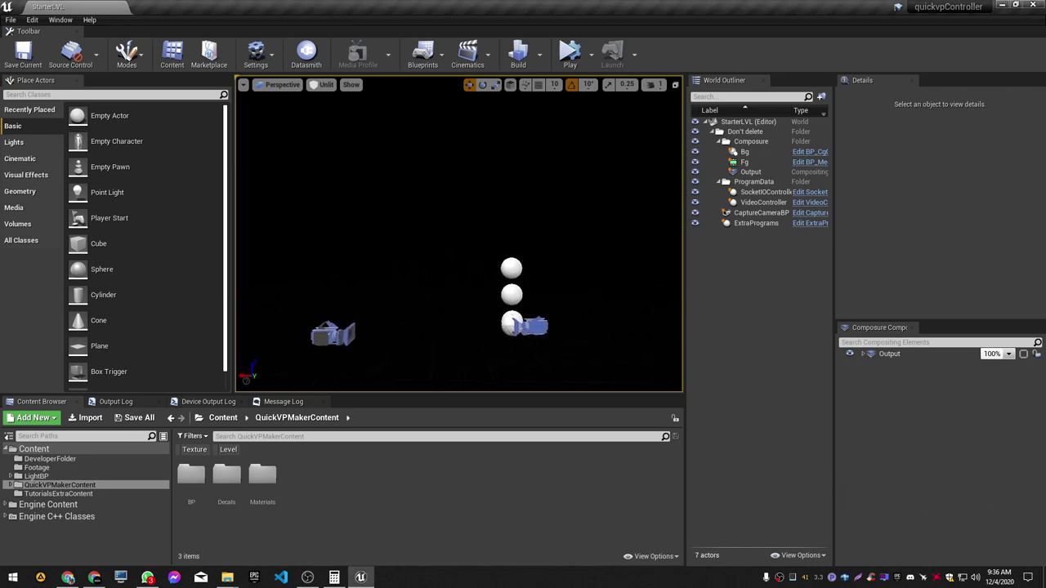
{"action": "left_click", "coordinate": [47, 449]}
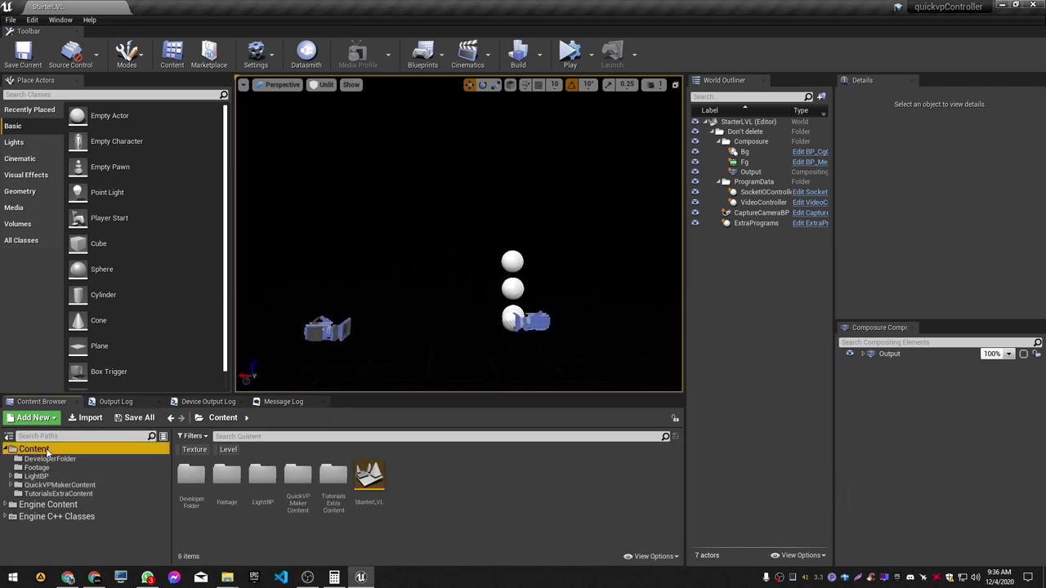
{"action": "left_click", "coordinate": [57, 485]}
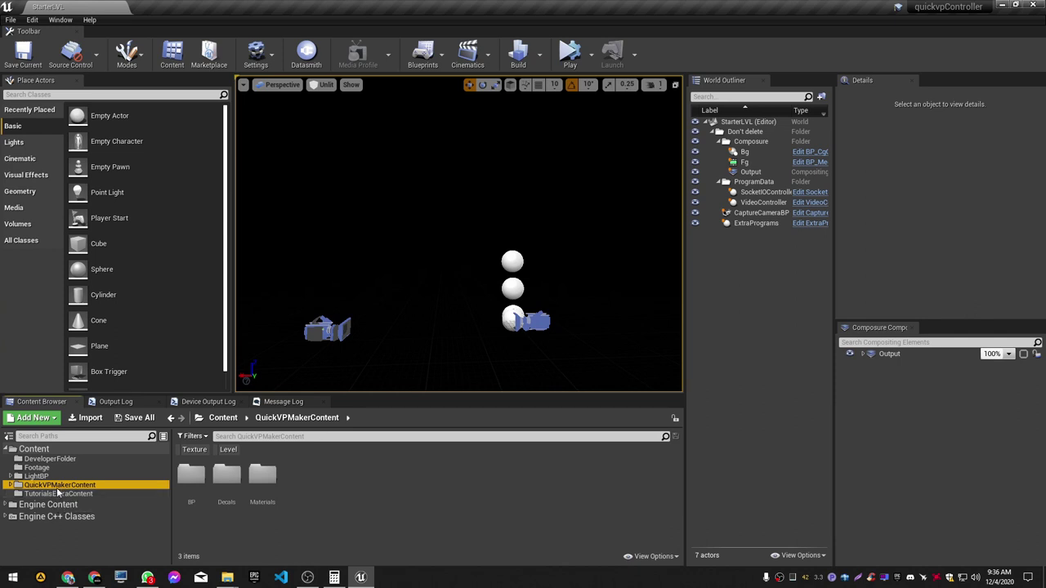
Step: Migrate QuickVPMakerContent and its dependencies into the Empty425\Content folder
{"action": "right_click", "coordinate": [54, 488]}
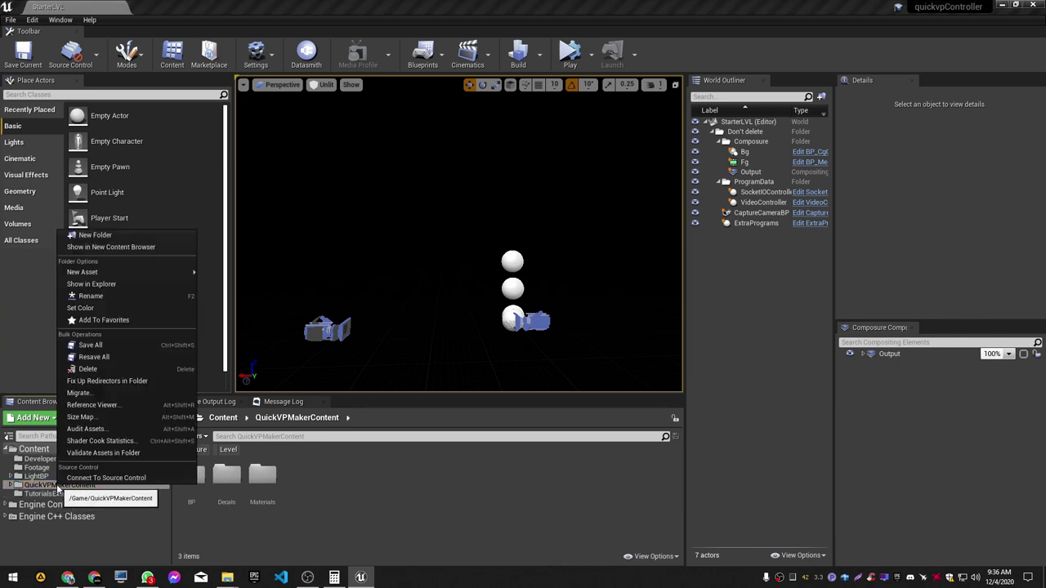
{"action": "left_click", "coordinate": [93, 394]}
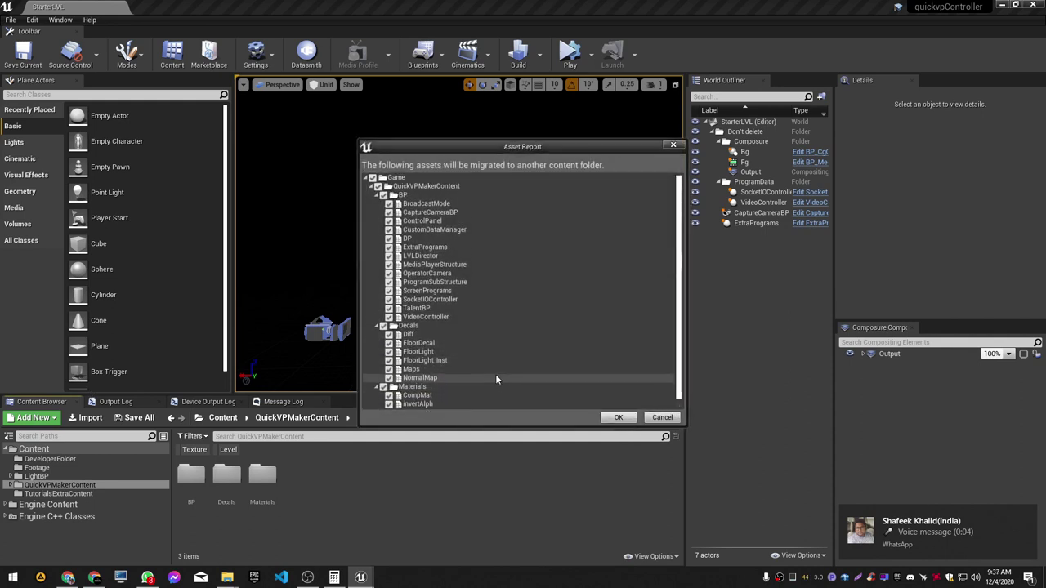
{"action": "left_click", "coordinate": [620, 419]}
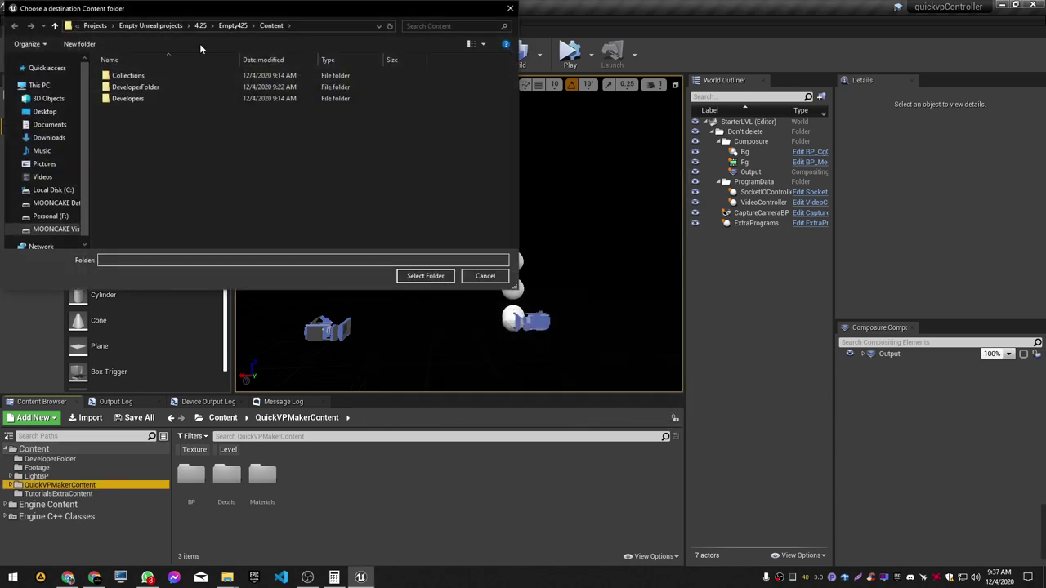
{"action": "mouse_move", "coordinate": [245, 10]}
{"action": "left_mouse_down"}
{"action": "mouse_move", "coordinate": [391, 95]}
{"action": "mouse_move", "coordinate": [382, 135]}
{"action": "left_mouse_up"}
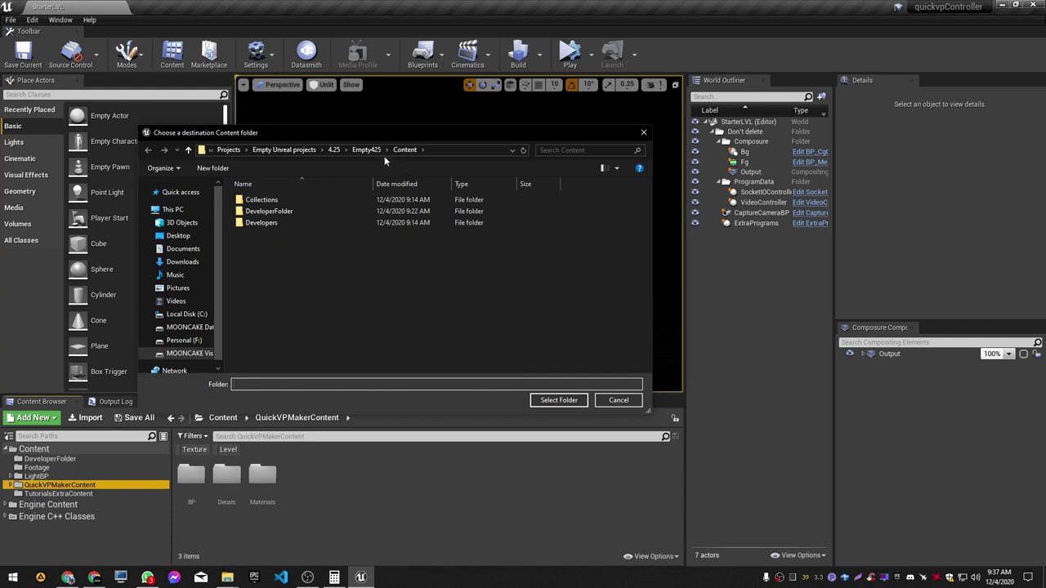
{"action": "left_click", "coordinate": [367, 150]}
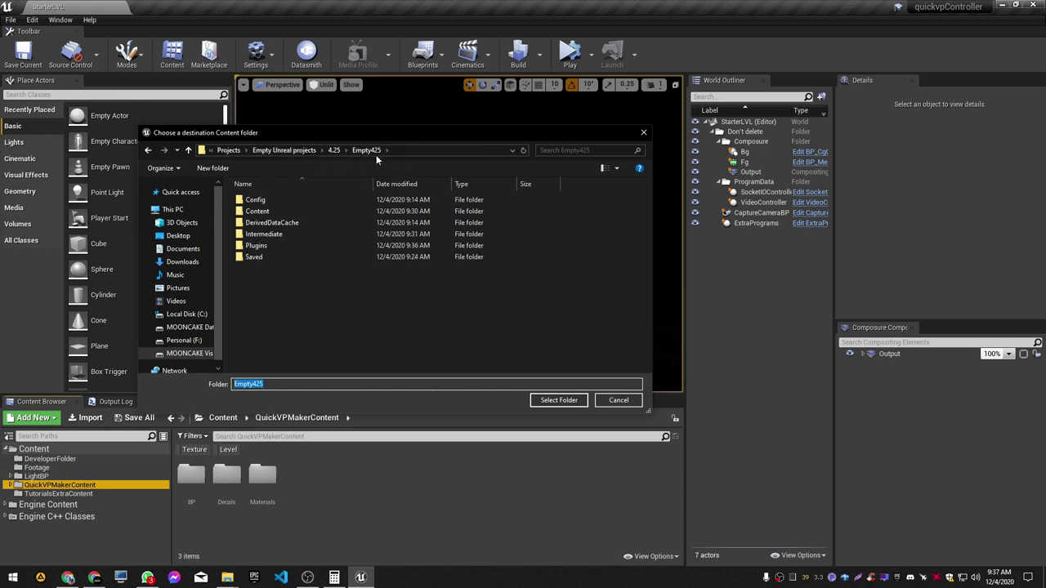
{"action": "left_click", "coordinate": [335, 150]}
{"action": "double_click", "coordinate": [260, 200]}
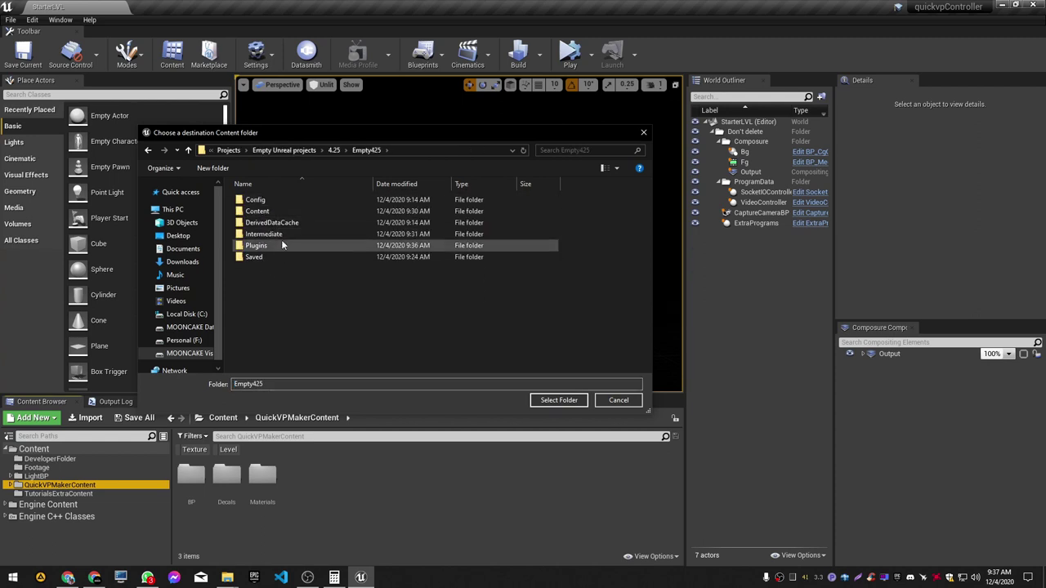
{"action": "double_click", "coordinate": [257, 213]}
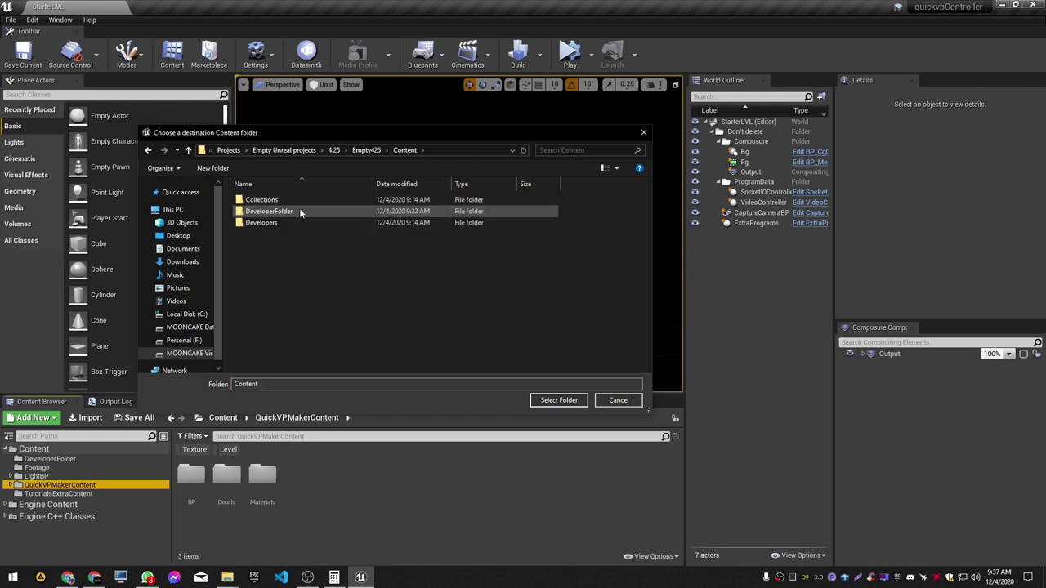
{"action": "left_click", "coordinate": [576, 401]}
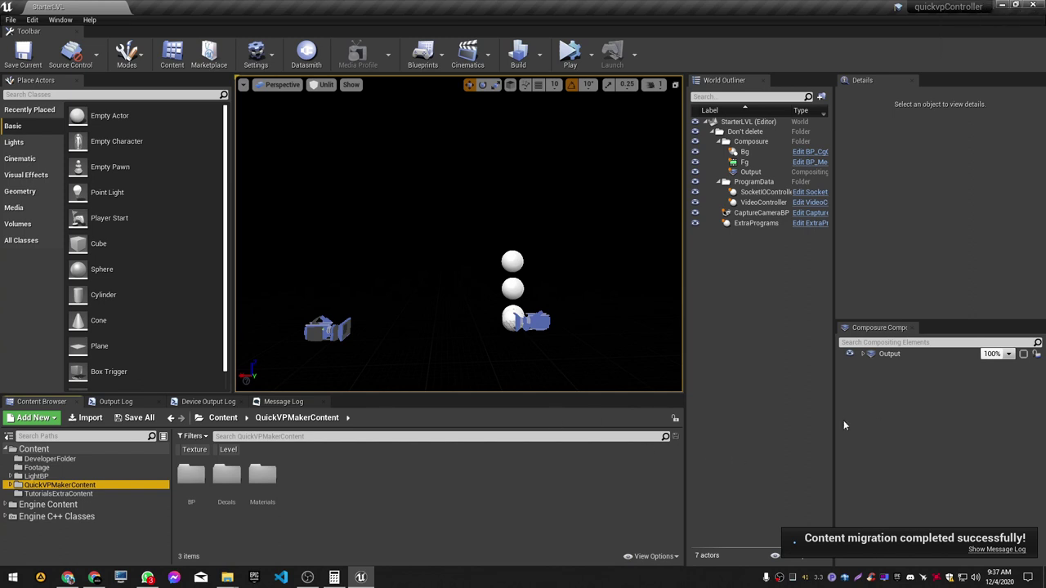
Step: Close the editor and launch the Empty425 project from the Epic Games Launcher
{"action": "left_click", "coordinate": [1033, 6]}
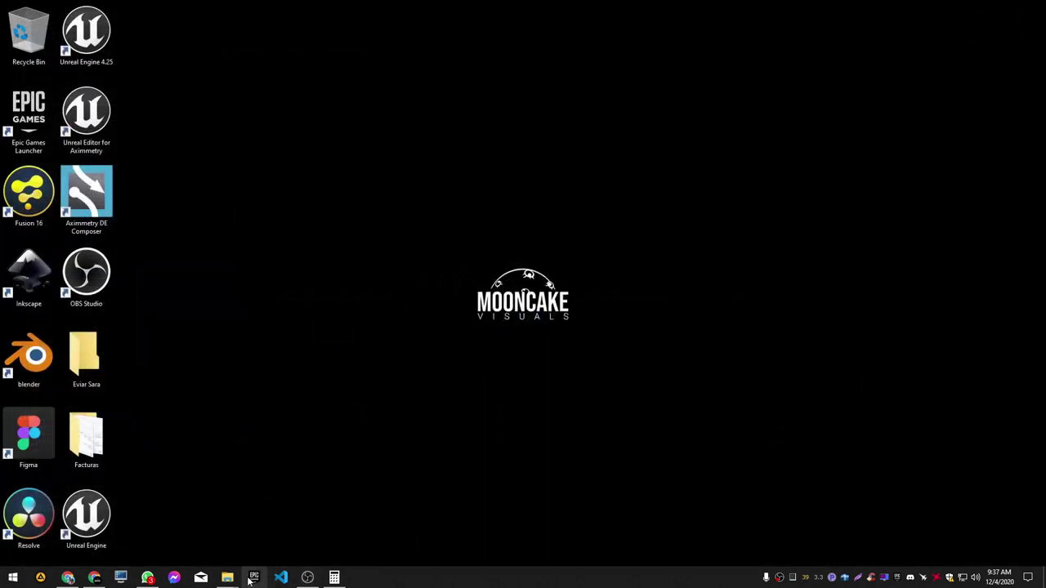
{"action": "left_click", "coordinate": [251, 580]}
{"action": "double_click", "coordinate": [768, 319]}
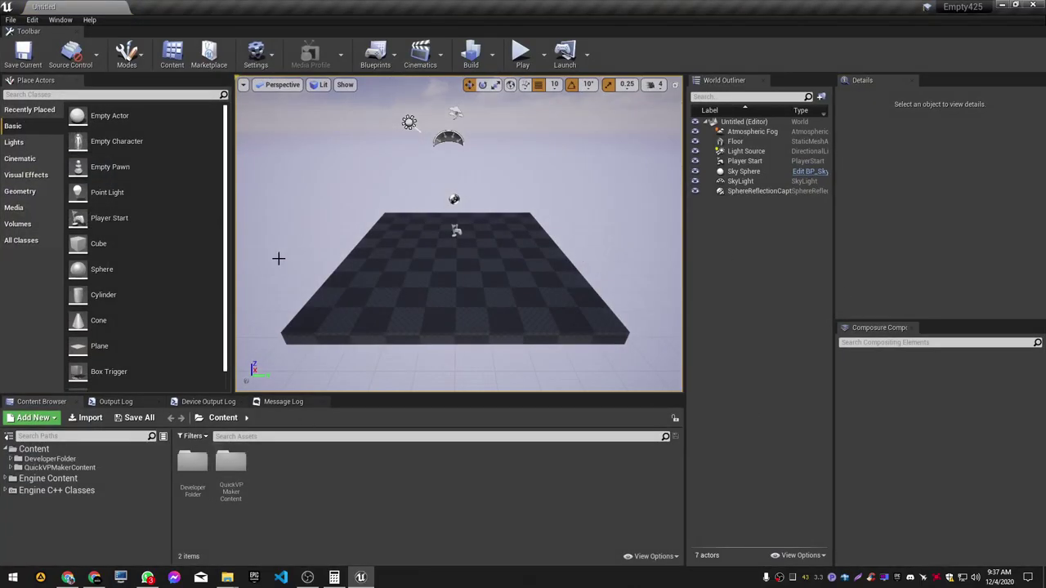
Step: Browse into Content > QuickVPMakerContent, then start looking for the plugin settings
{"action": "left_click", "coordinate": [34, 449]}
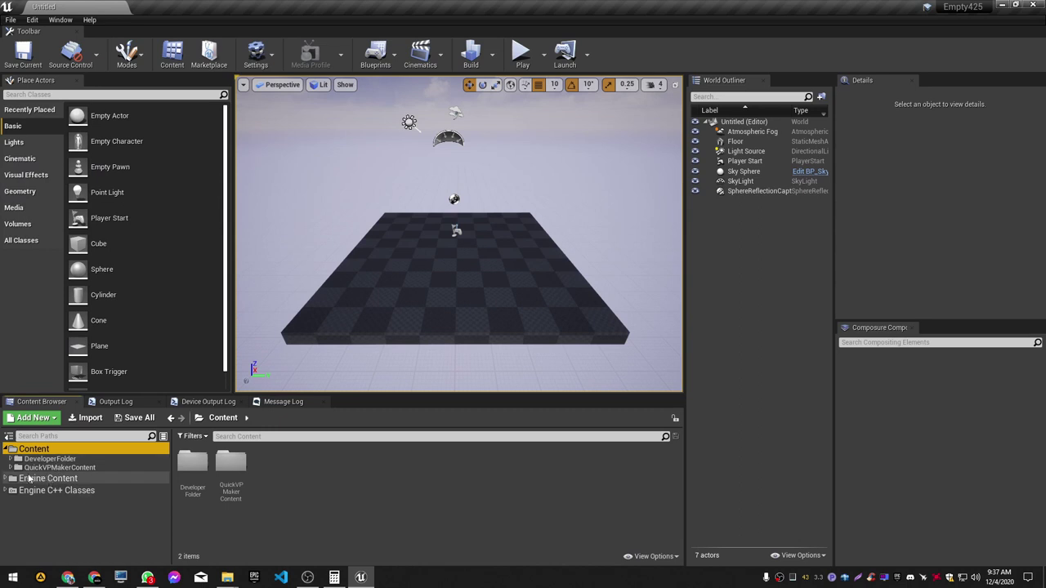
{"action": "left_click", "coordinate": [96, 468]}
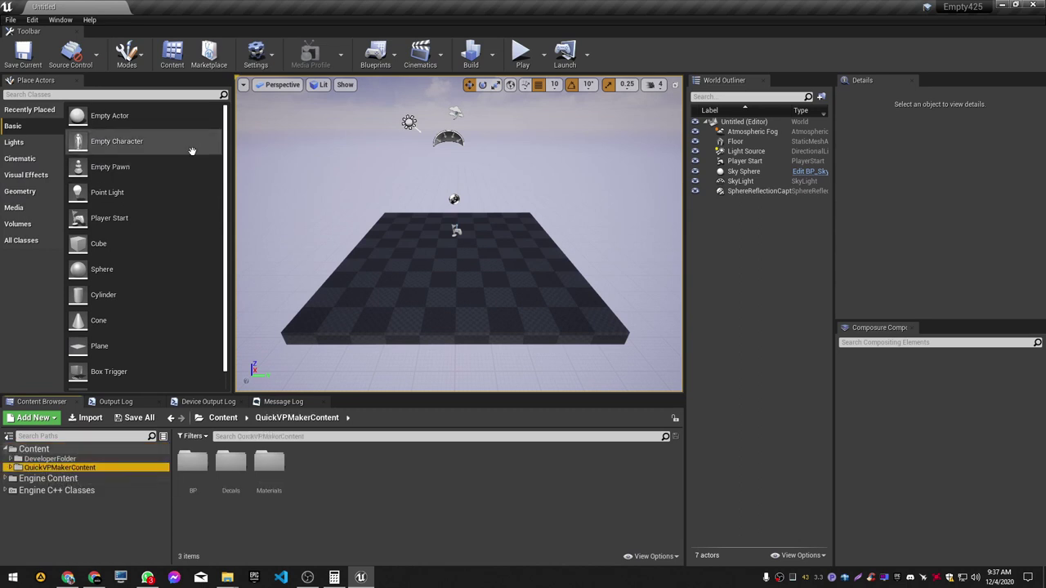
{"action": "left_click", "coordinate": [69, 23]}
{"action": "mouse_move", "coordinate": [32, 19]}
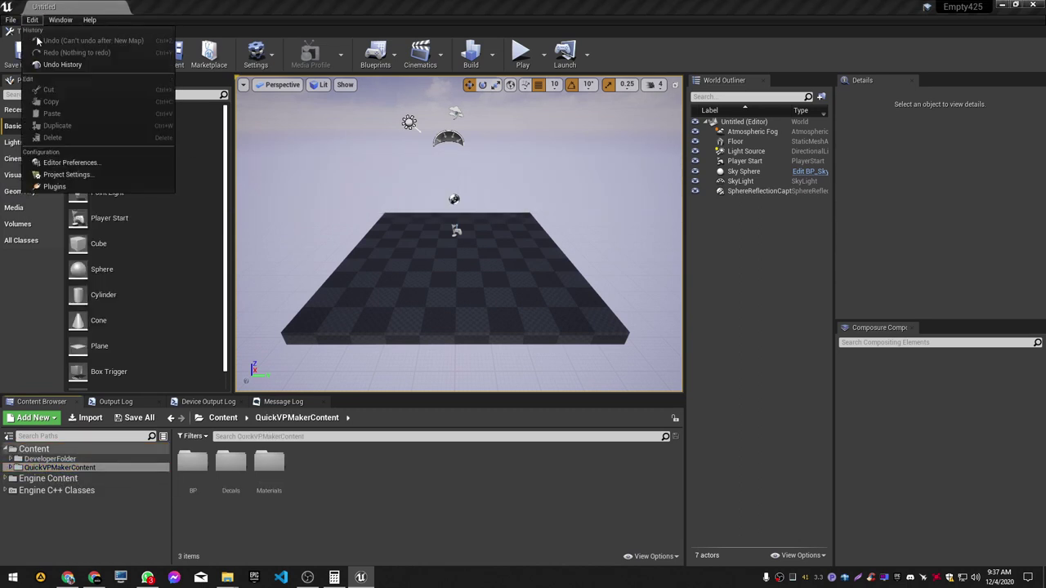
{"action": "left_click", "coordinate": [74, 189]}
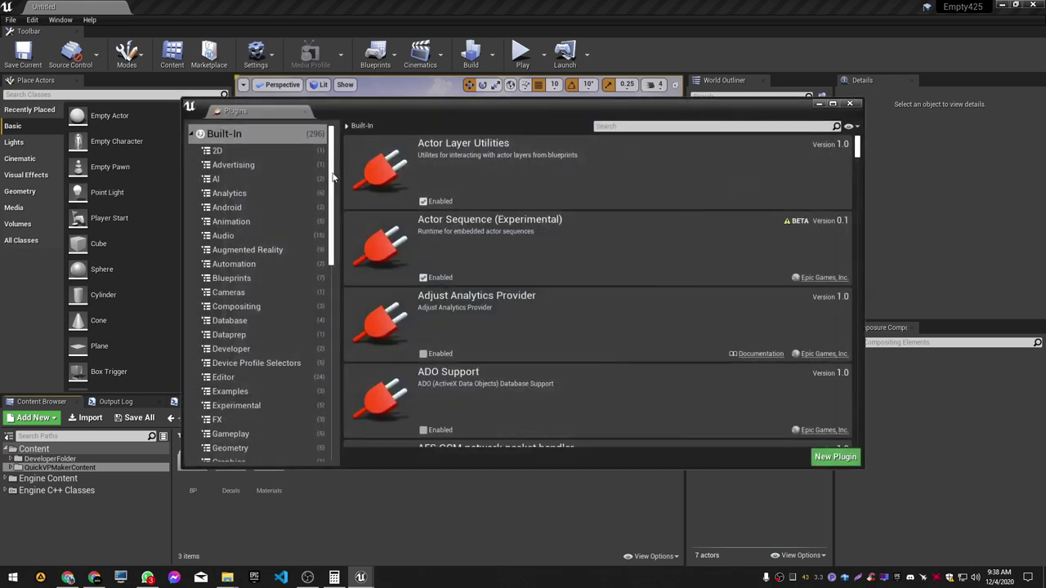
{"action": "left_click_drag", "start_coordinate": [332, 176], "coordinate": [335, 405]}
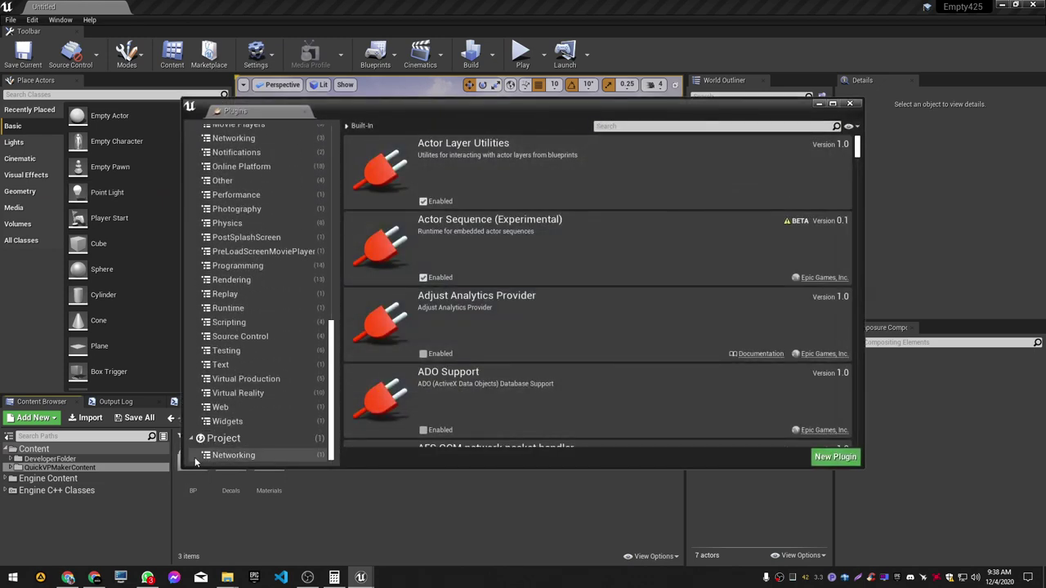
{"action": "left_click", "coordinate": [223, 439]}
{"action": "left_click", "coordinate": [245, 455]}
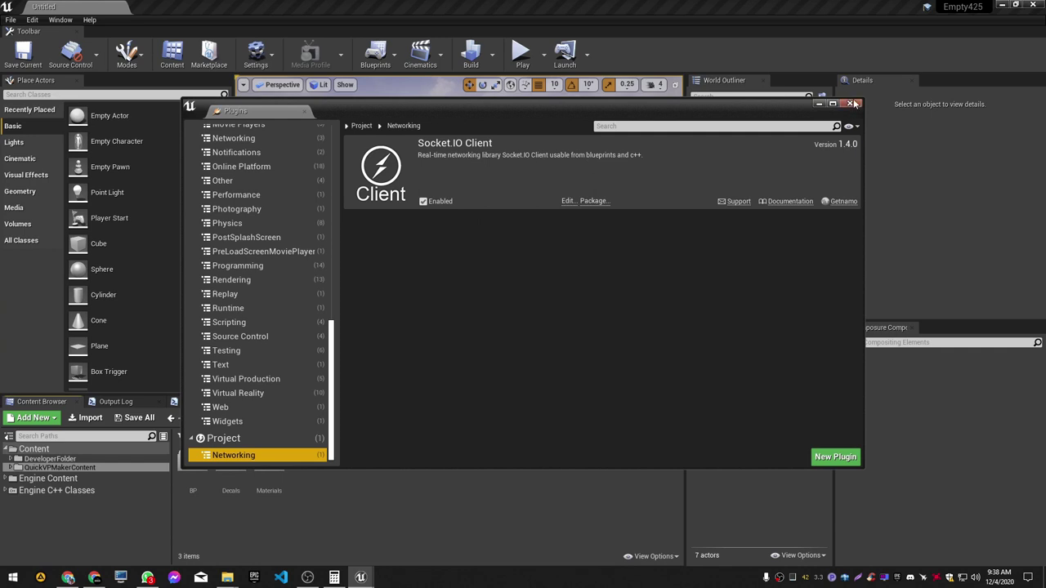
{"action": "scroll", "coordinate": [283, 354], "scroll_direction": "up", "scroll_amount": 5}
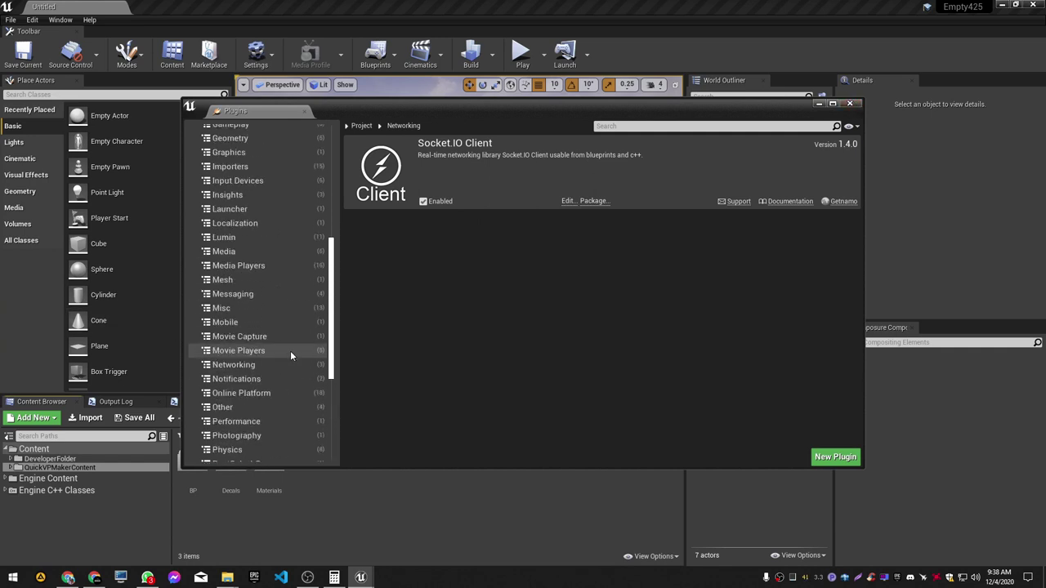
{"action": "scroll", "coordinate": [294, 349], "scroll_direction": "up", "scroll_amount": 5}
{"action": "scroll", "coordinate": [296, 349], "scroll_direction": "up", "scroll_amount": 3}
{"action": "left_click", "coordinate": [701, 128]}
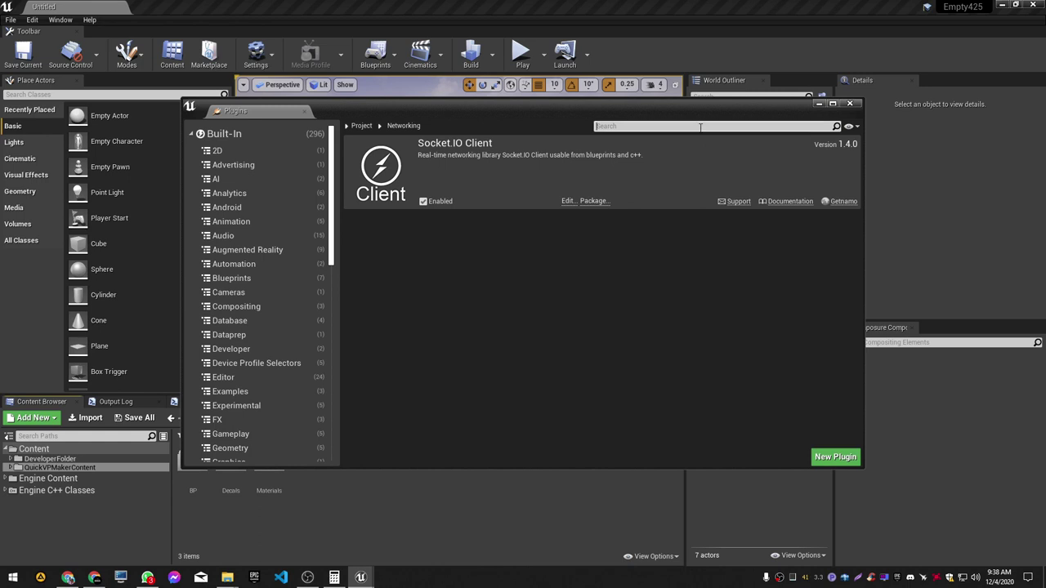
{"action": "left_click", "coordinate": [254, 135]}
{"action": "left_click", "coordinate": [610, 127]}
{"action": "type", "text": "c"}
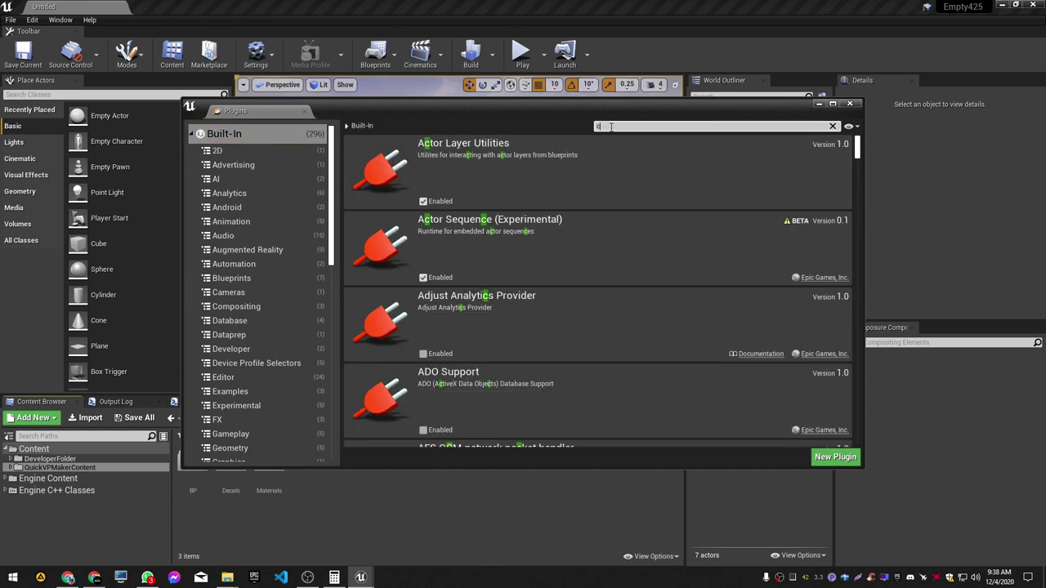
{"action": "type", "text": "omposure"}
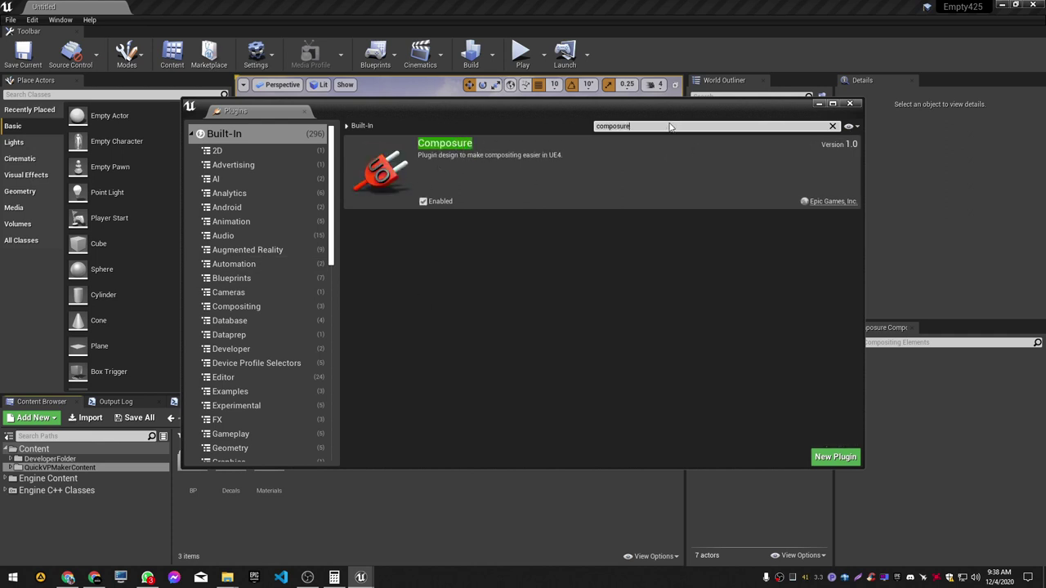
{"action": "key", "text": "ctrl+a"}
{"action": "type", "text": "media f"}
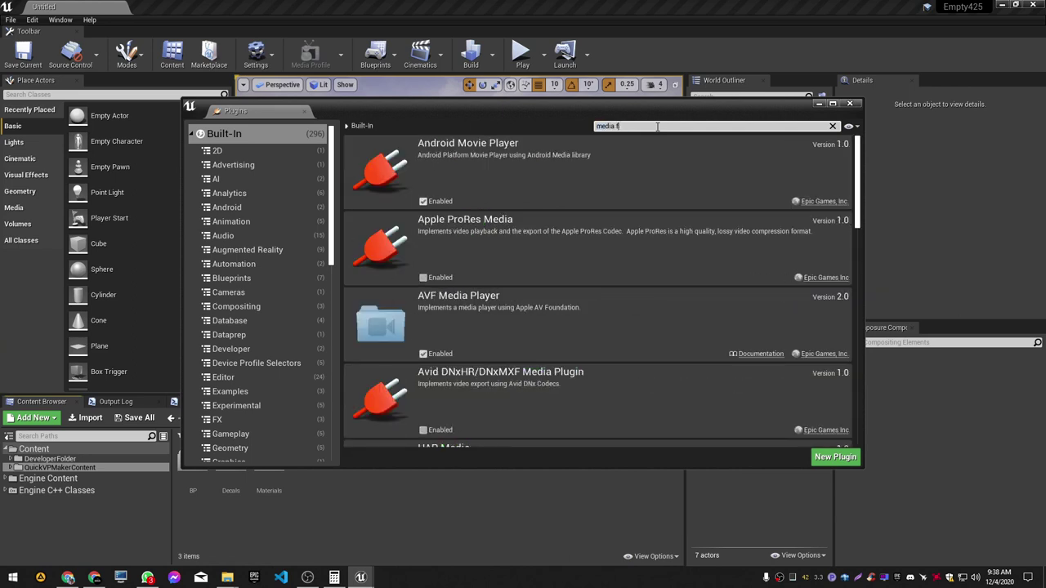
{"action": "type", "text": "rame"}
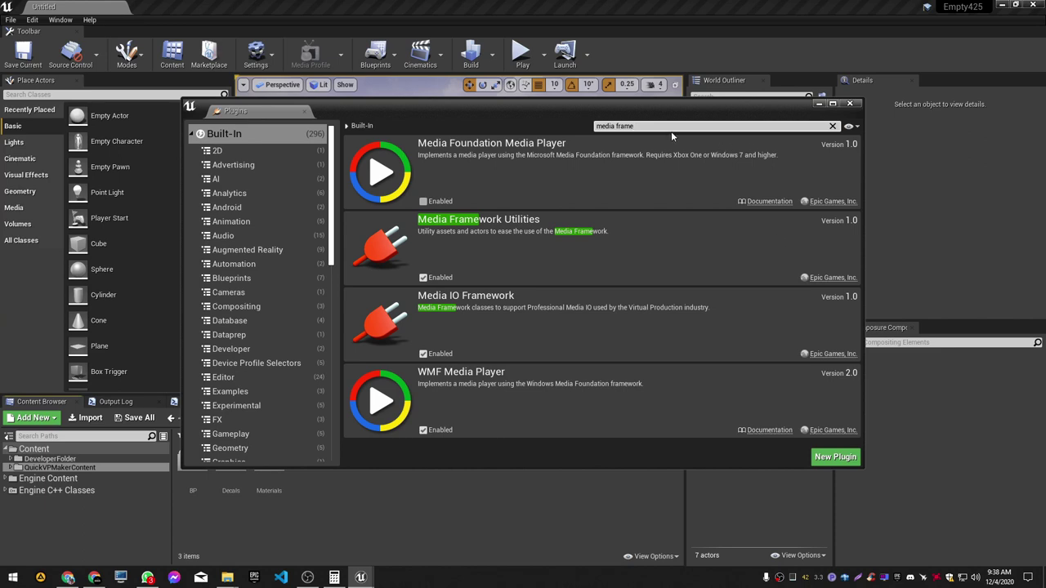
{"action": "left_click", "coordinate": [833, 127]}
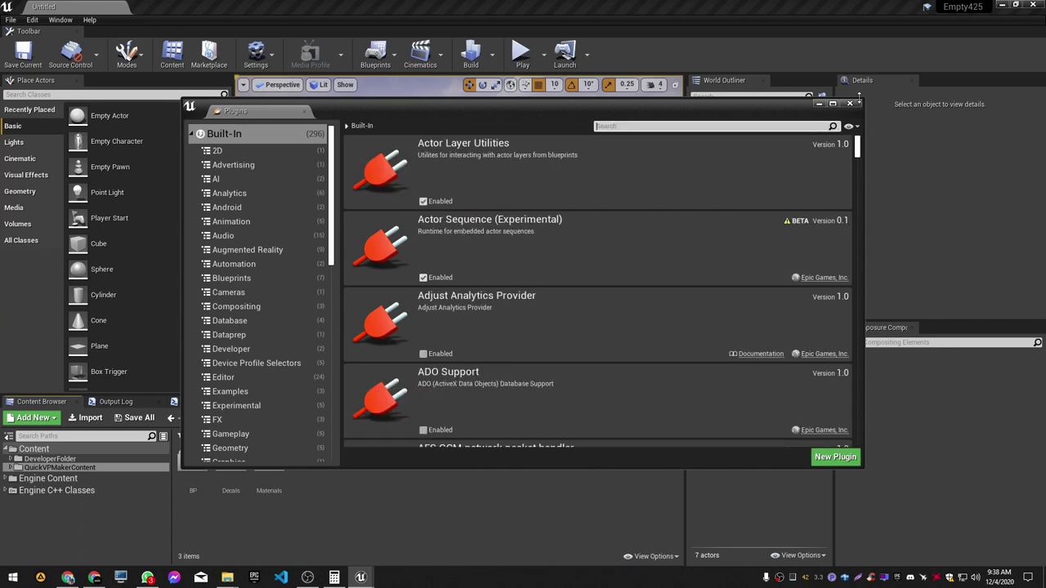
{"action": "left_click", "coordinate": [850, 103]}
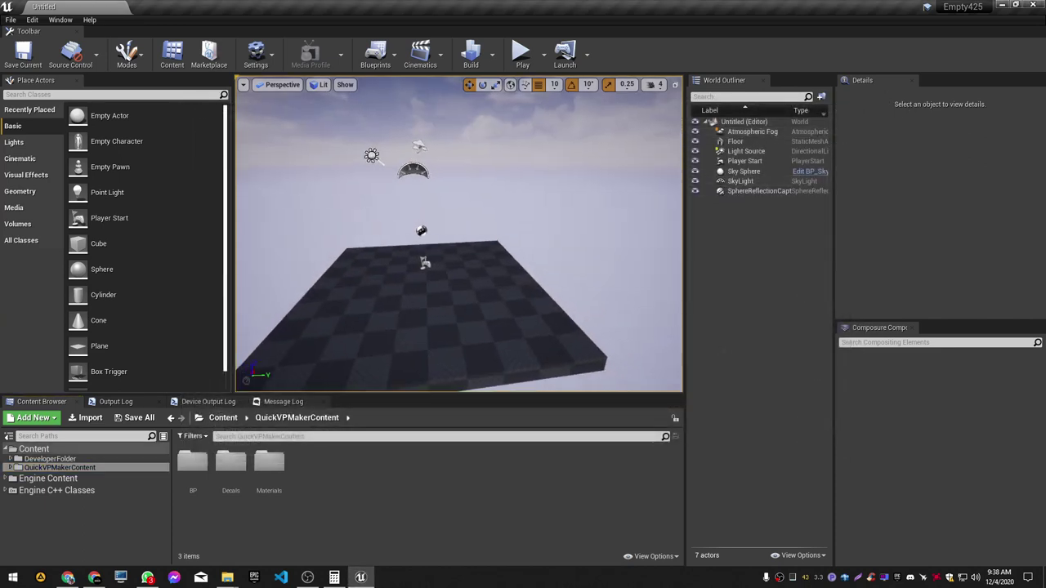
Step: In Composure Compositing, create an Empty Comp Shot and name it Output
{"action": "mouse_move", "coordinate": [457, 237]}
{"action": "right_mouse_down"}
{"action": "mouse_move", "coordinate": [490, 245]}
{"action": "mouse_move", "coordinate": [507, 229]}
{"action": "right_mouse_up"}
{"action": "right_click", "coordinate": [873, 368]}
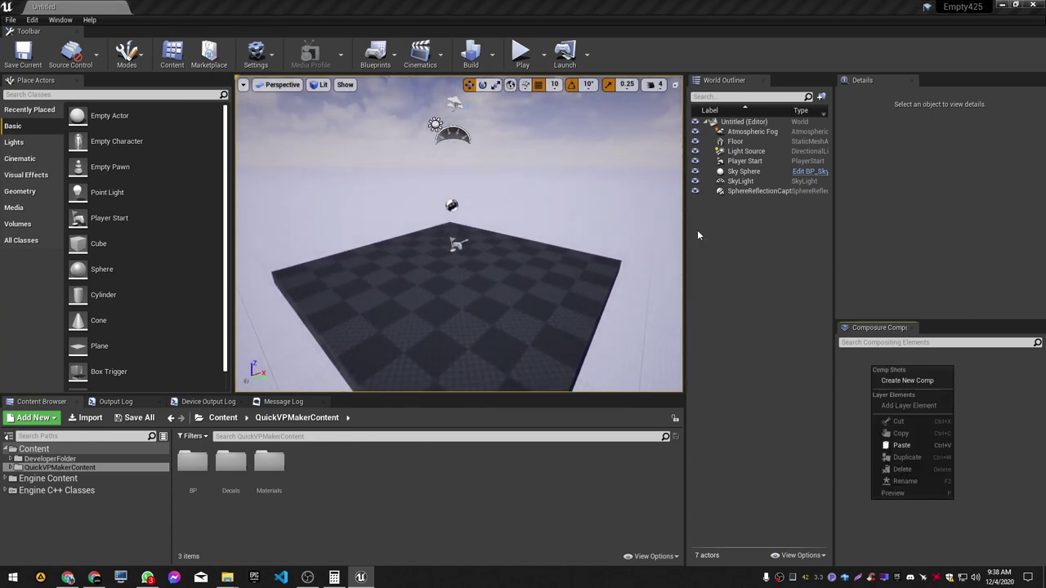
{"action": "key", "text": "Escape"}
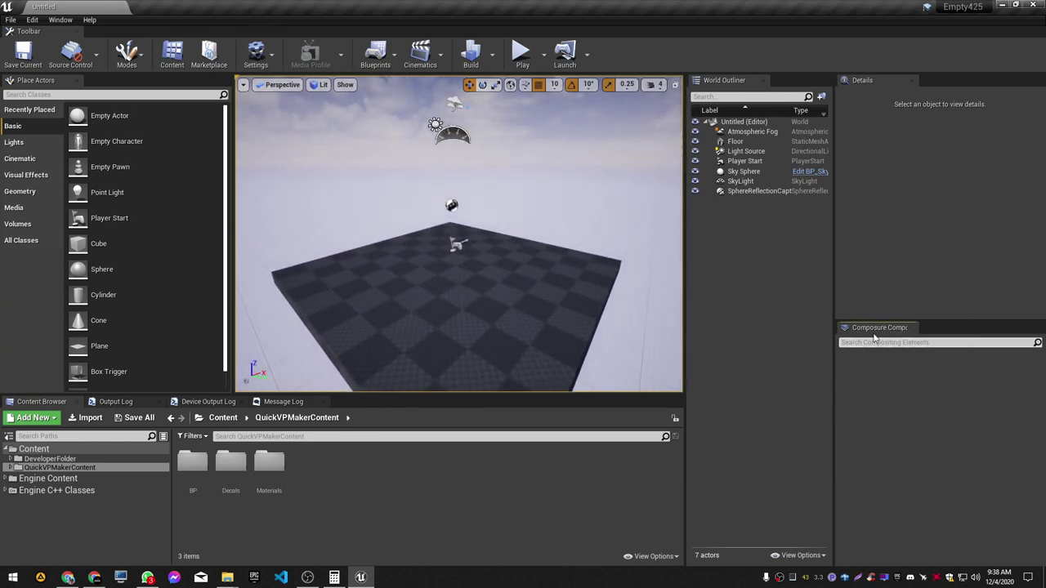
{"action": "left_click", "coordinate": [60, 20]}
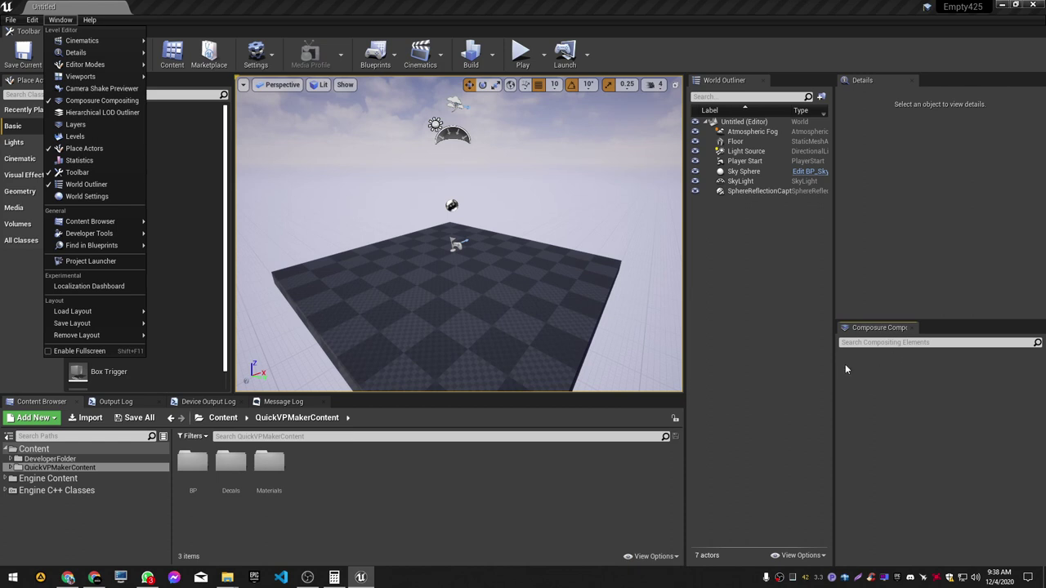
{"action": "left_click", "coordinate": [891, 382]}
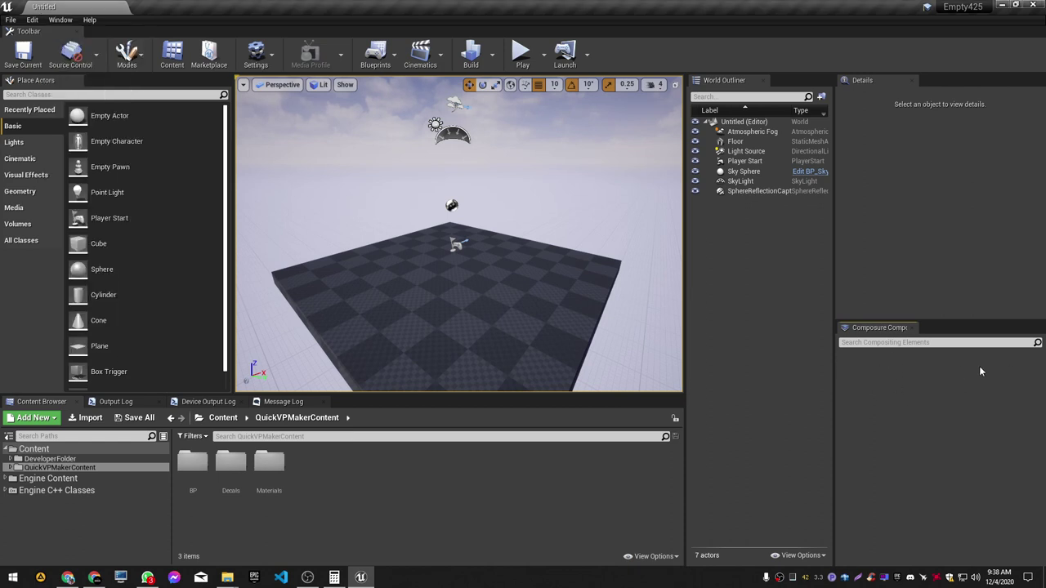
{"action": "right_click", "coordinate": [876, 398]}
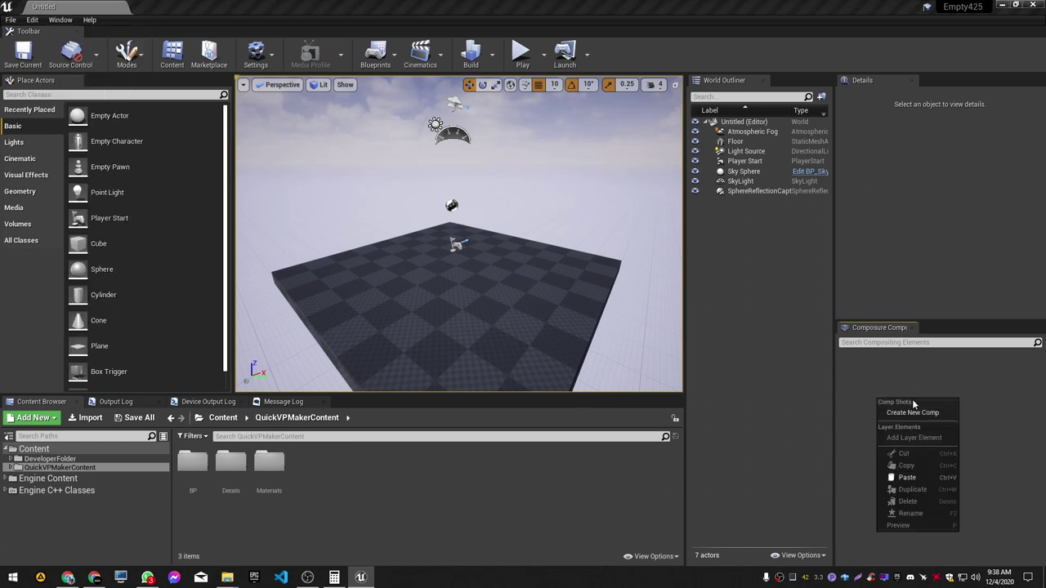
{"action": "left_click", "coordinate": [922, 420]}
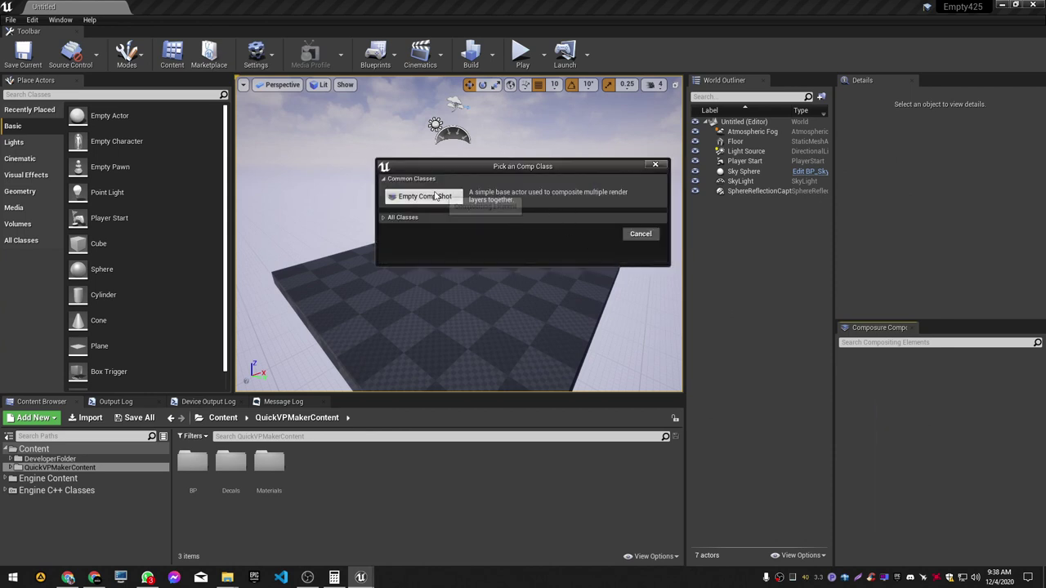
{"action": "left_click", "coordinate": [434, 197]}
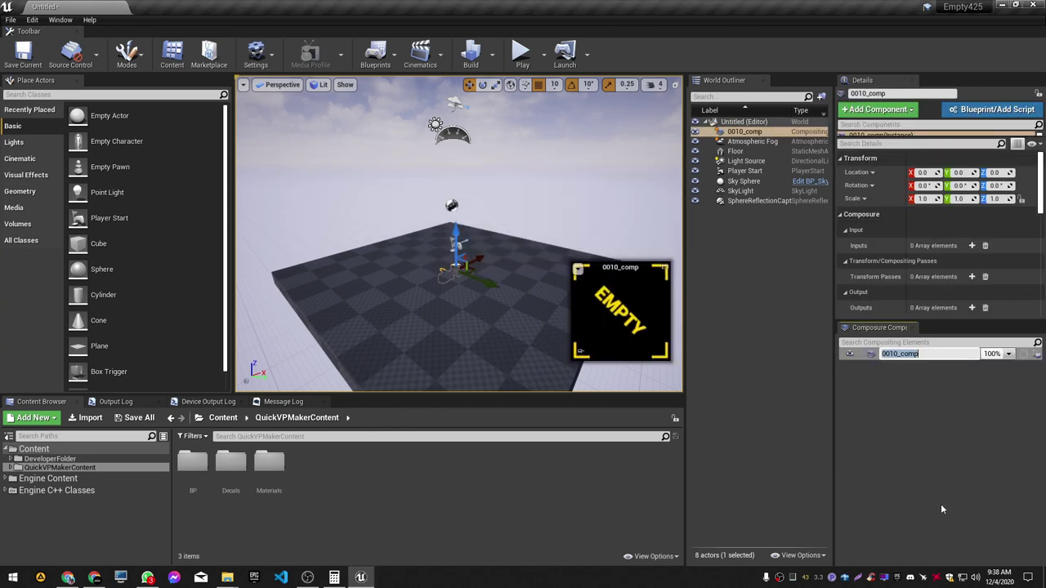
{"action": "type", "text": "Output"}
{"action": "key", "text": "Return"}
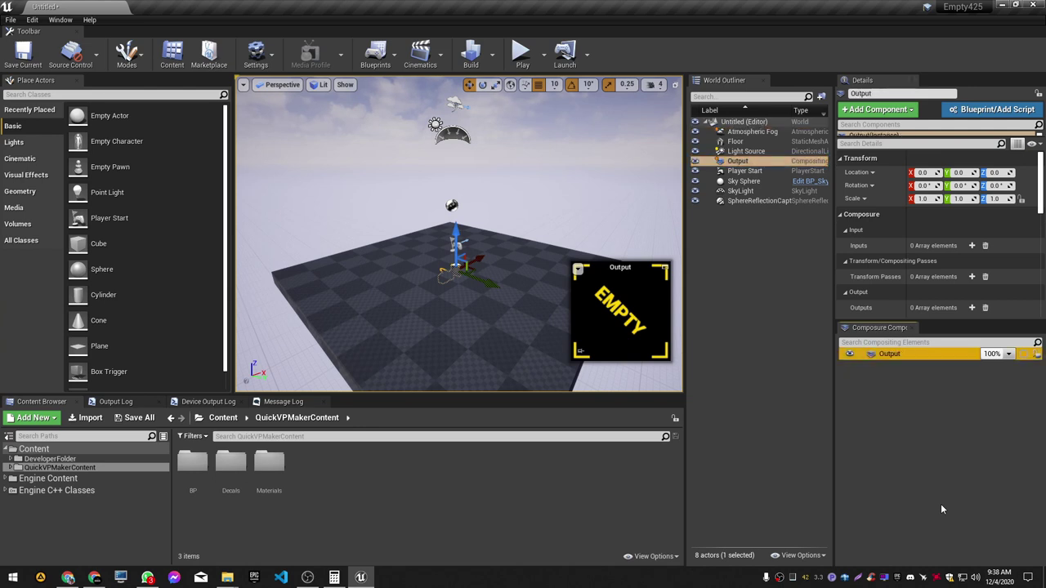
Step: Add a Media Plate layer element under Output and rename it FGPlate
{"action": "right_click", "coordinate": [894, 357]}
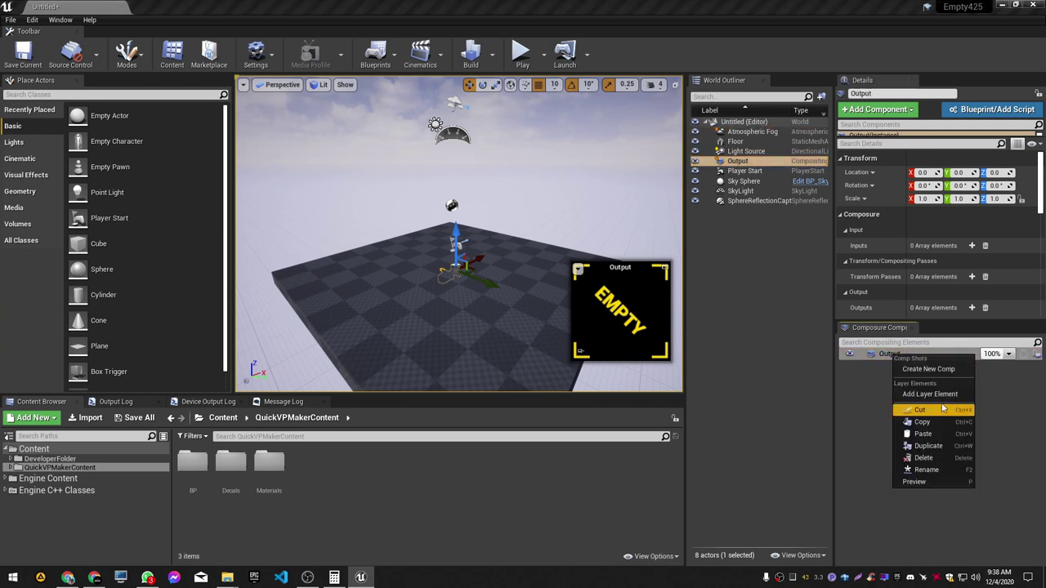
{"action": "left_click", "coordinate": [903, 397]}
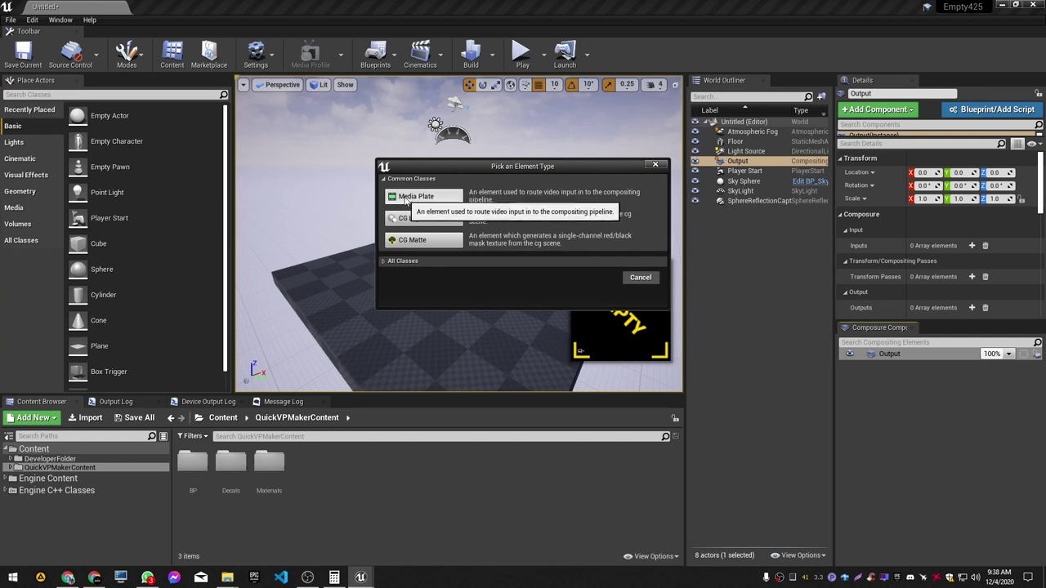
{"action": "left_click", "coordinate": [406, 198]}
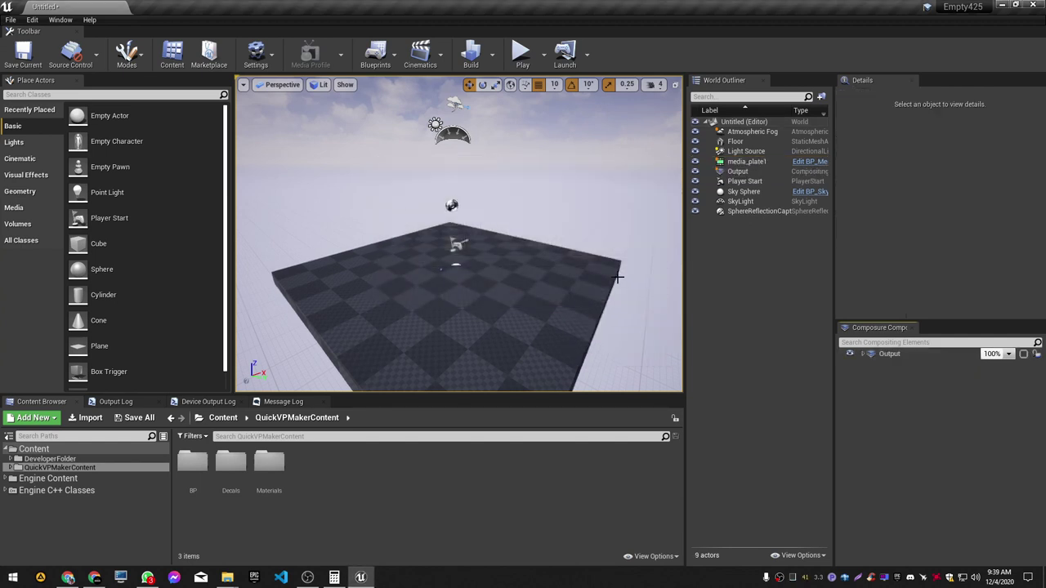
{"action": "left_click", "coordinate": [864, 354]}
{"action": "left_click", "coordinate": [907, 366]}
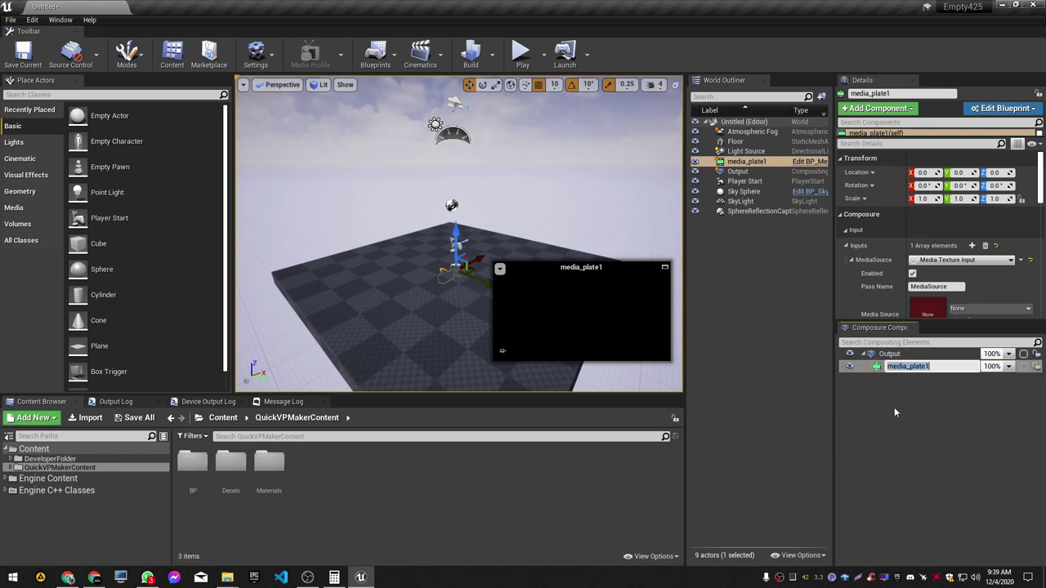
{"action": "type", "text": "FG"}
{"action": "type", "text": "Plate"}
{"action": "key", "text": "Return"}
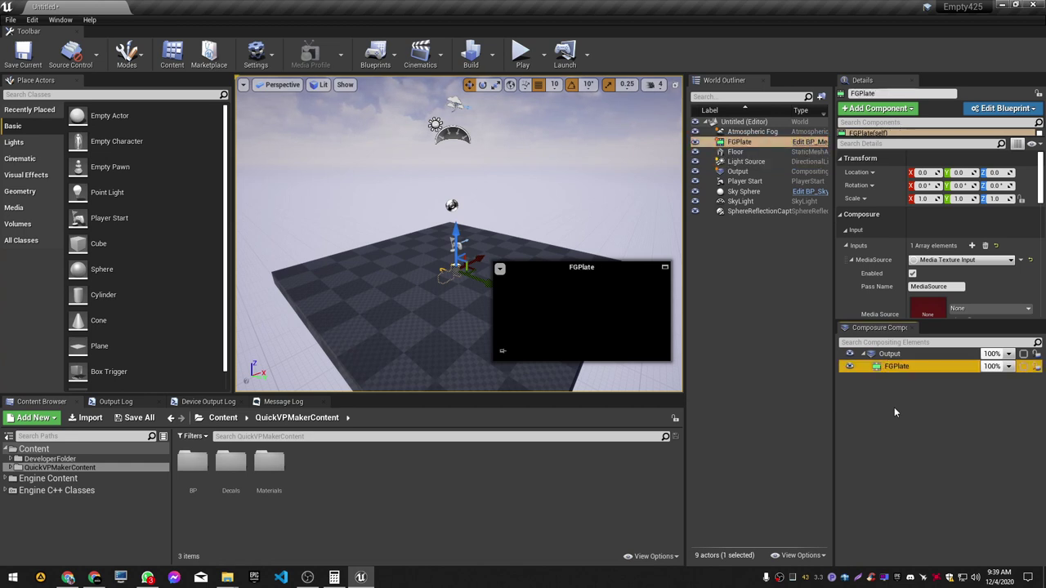
{"action": "left_click", "coordinate": [903, 353]}
Step: Add another layer element under Output named BGPlate, then select FGPlate
{"action": "right_click", "coordinate": [908, 351]}
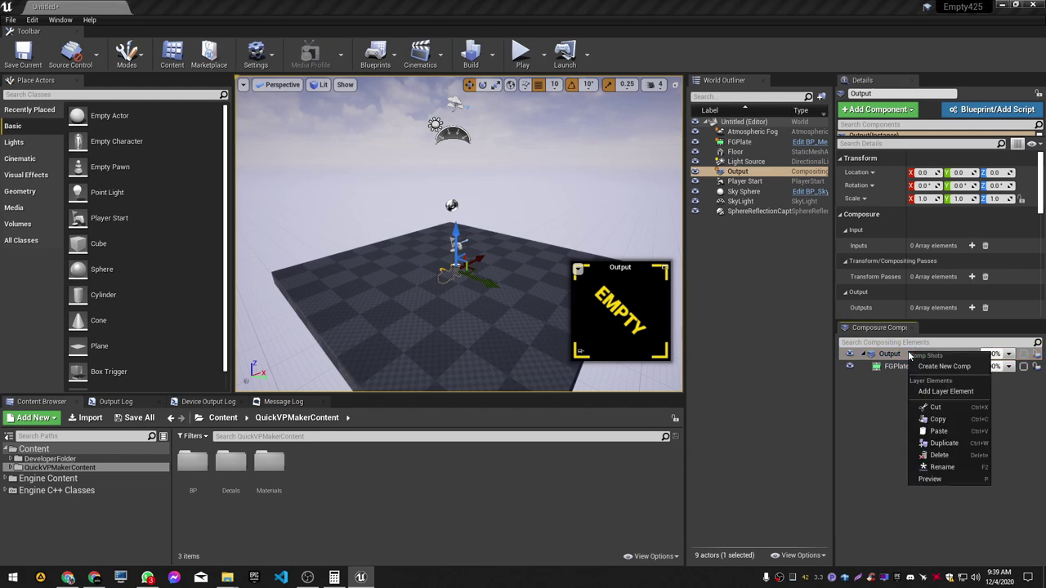
{"action": "left_click", "coordinate": [928, 392]}
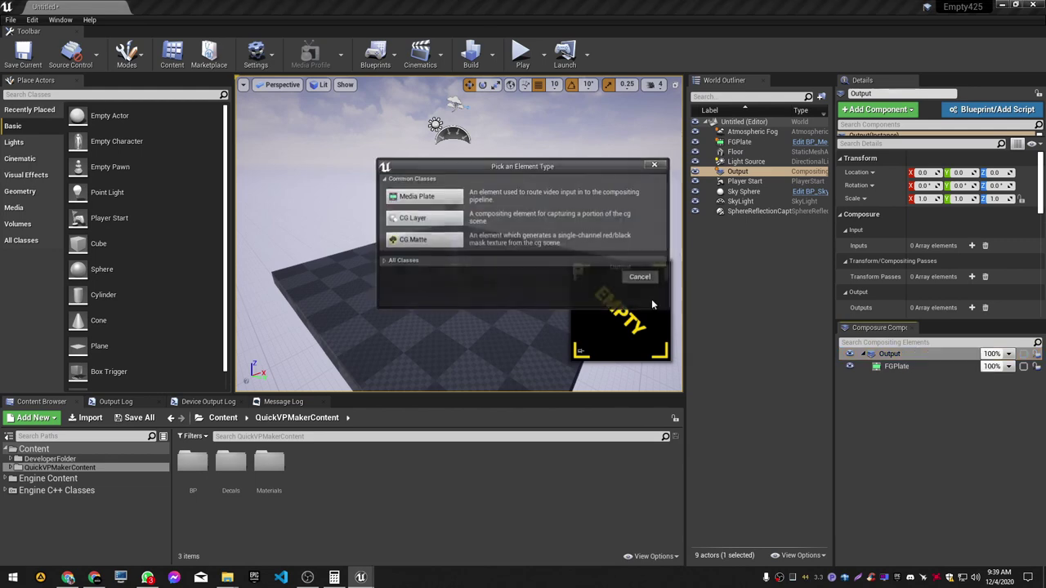
{"action": "left_click", "coordinate": [426, 222]}
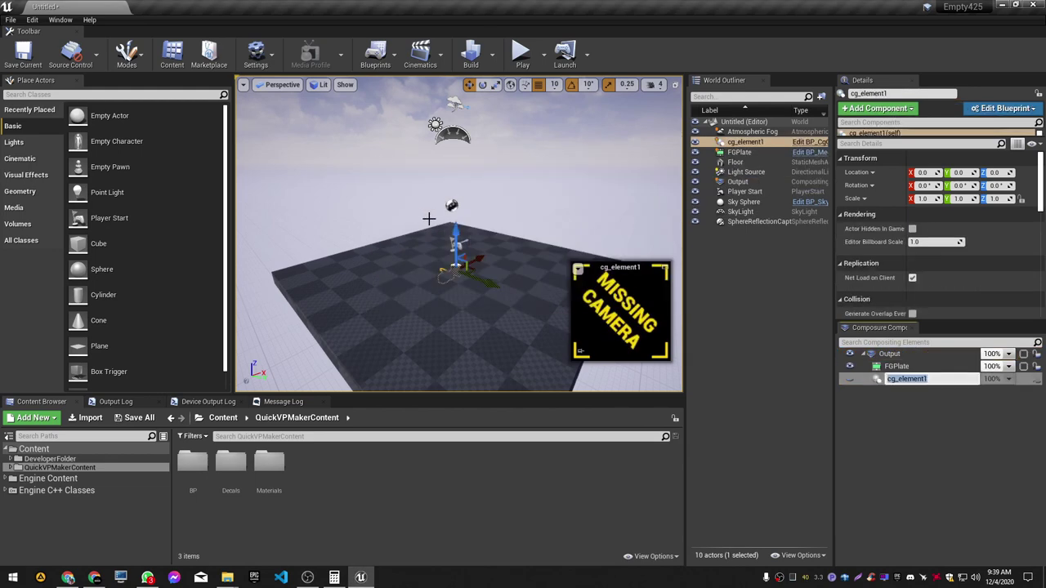
{"action": "type", "text": "BG"}
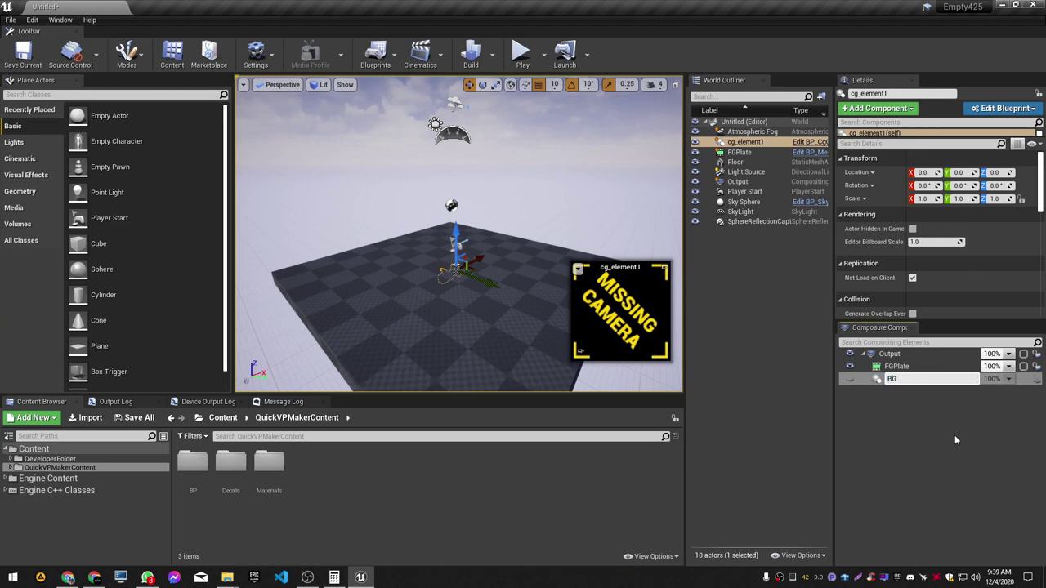
{"action": "type", "text": "Plate"}
{"action": "key", "text": "Return"}
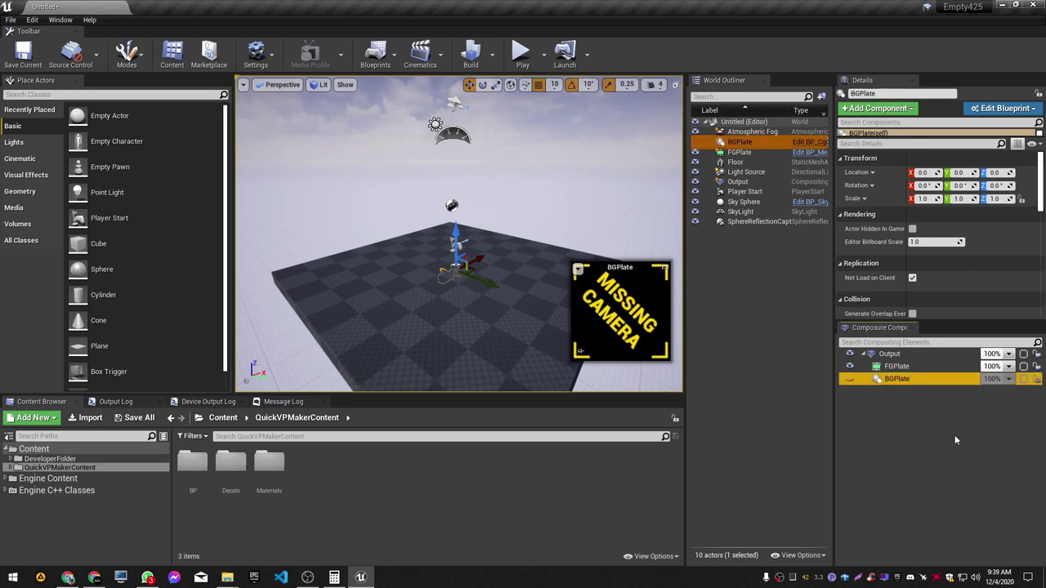
{"action": "left_click", "coordinate": [955, 436]}
{"action": "right_click_drag", "start_coordinate": [532, 239], "coordinate": [482, 246]}
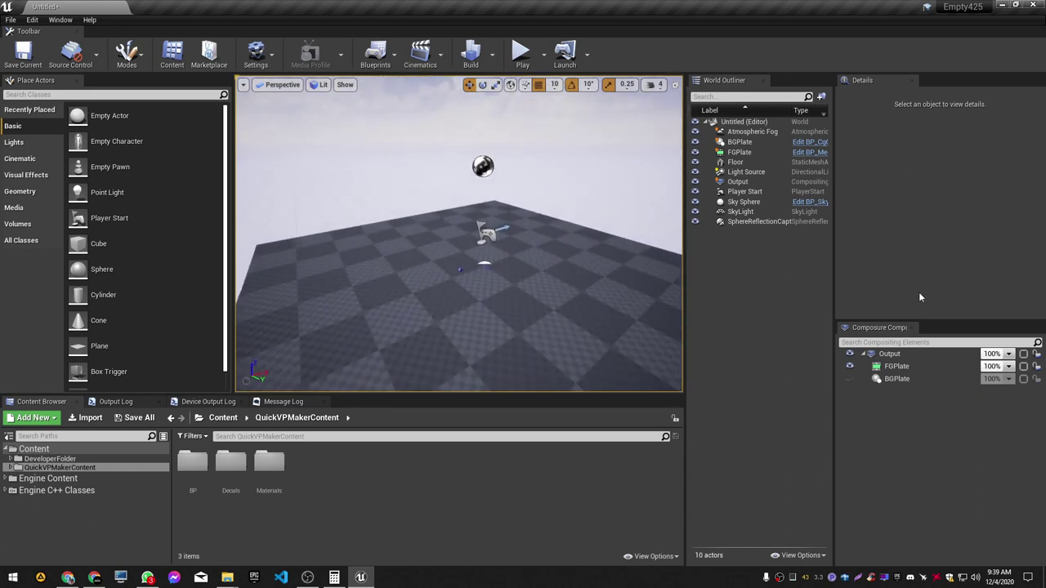
{"action": "left_click", "coordinate": [909, 366]}
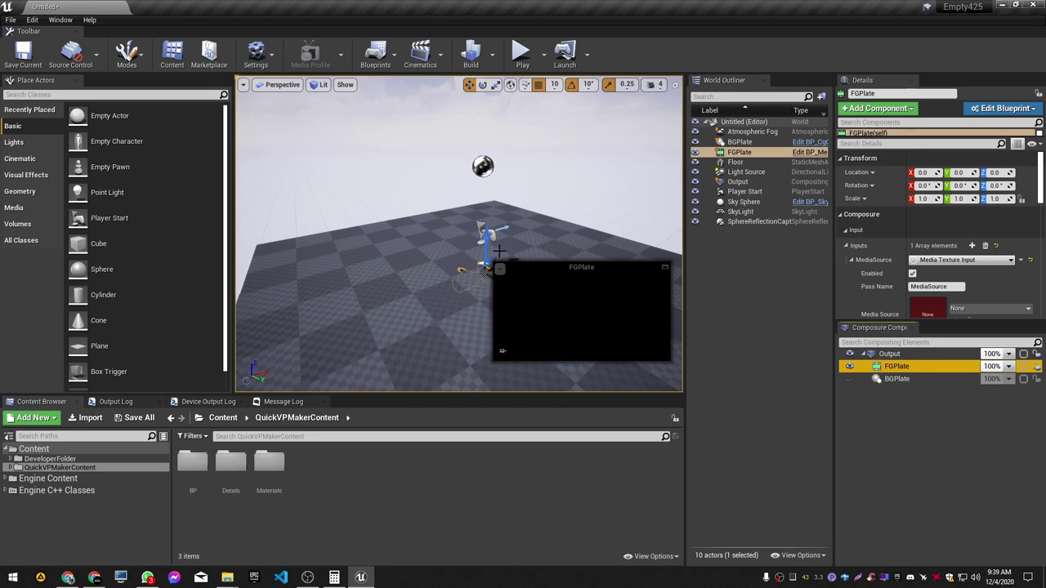
Step: Drag a CaptureCameraBP from the QuickVPMakerContent BP folder into the level
{"action": "left_click", "coordinate": [12, 468]}
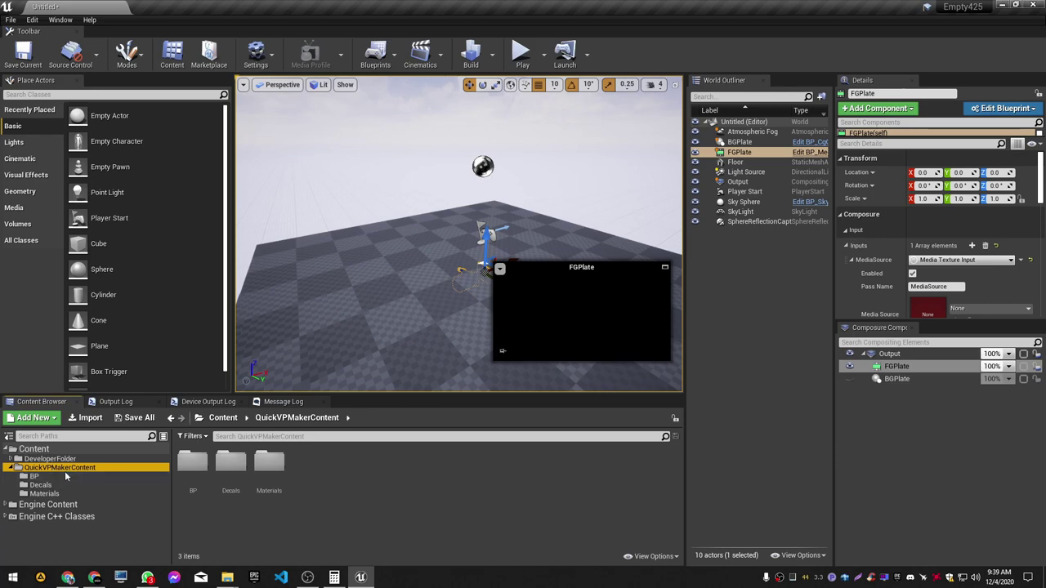
{"action": "left_click", "coordinate": [94, 470]}
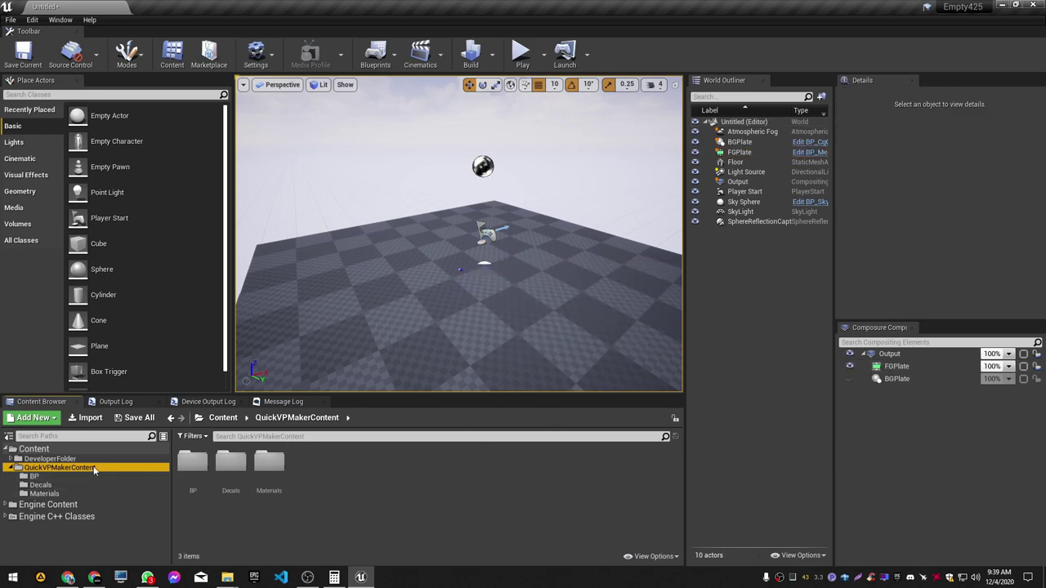
{"action": "left_click", "coordinate": [49, 476]}
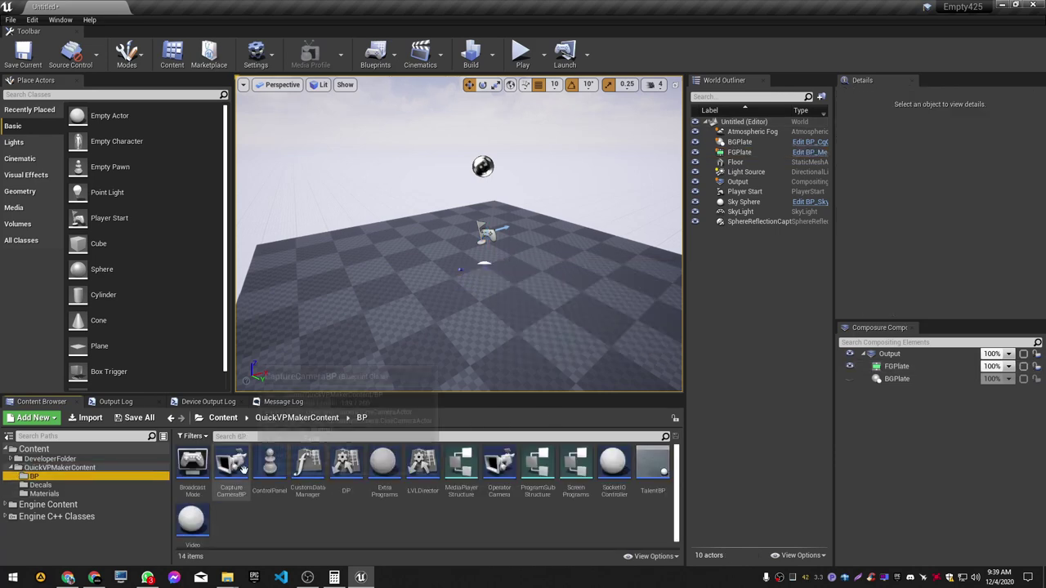
{"action": "mouse_move", "coordinate": [231, 463]}
{"action": "left_mouse_down"}
{"action": "mouse_move", "coordinate": [300, 357]}
{"action": "mouse_move", "coordinate": [376, 302]}
{"action": "mouse_move", "coordinate": [390, 229]}
{"action": "mouse_move", "coordinate": [278, 315]}
{"action": "left_mouse_up"}
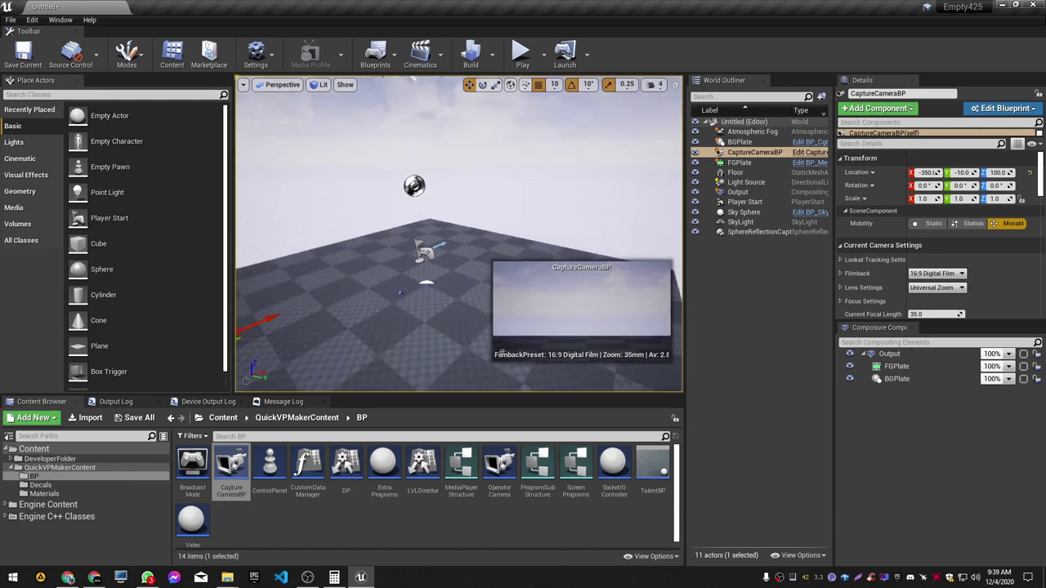
{"action": "right_click_drag", "start_coordinate": [501, 353], "coordinate": [501, 353]}
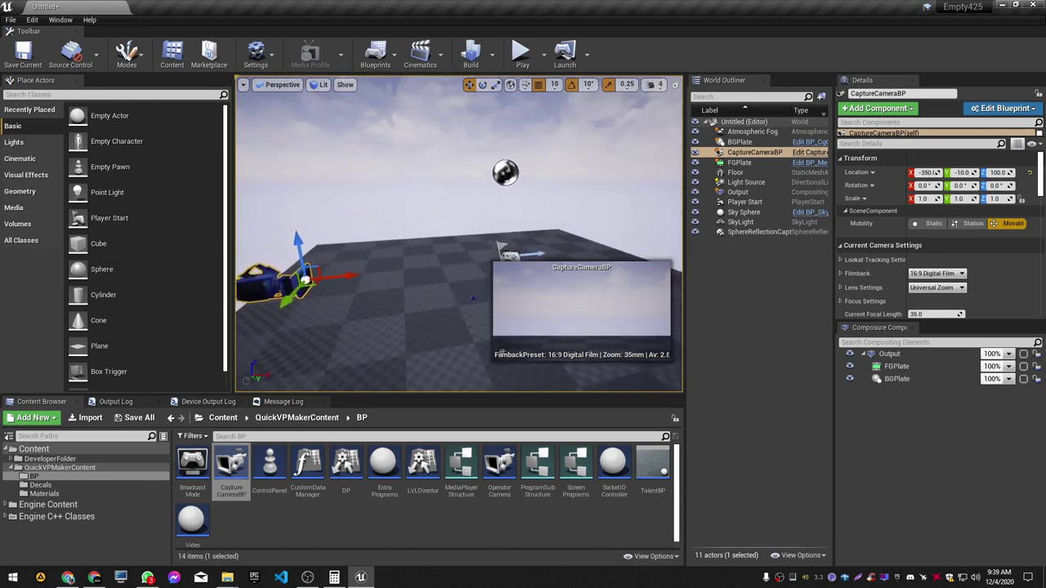
{"action": "right_click_drag", "start_coordinate": [501, 353], "coordinate": [501, 353]}
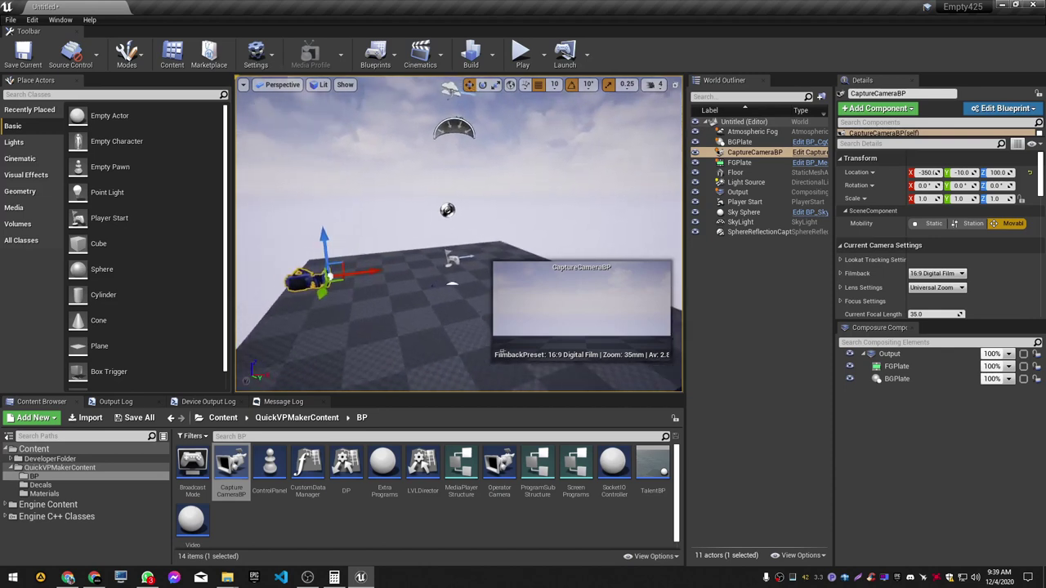
{"action": "right_click_drag", "start_coordinate": [392, 329], "coordinate": [392, 328]}
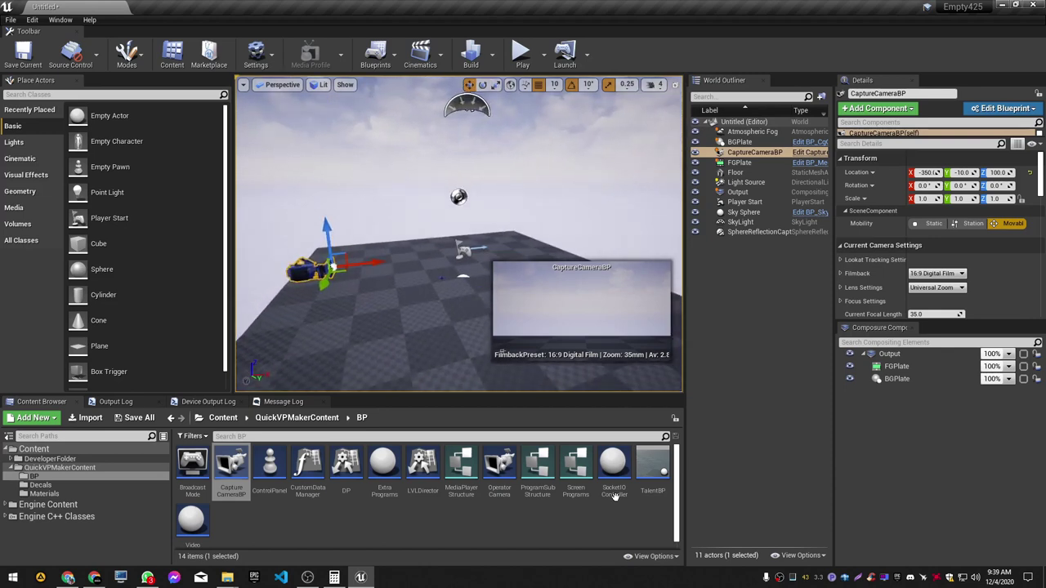
Step: Place a TalentBP, turn it about 180° and raise its Floor Offset to about 107
{"action": "mouse_move", "coordinate": [653, 466]}
{"action": "left_mouse_down"}
{"action": "mouse_move", "coordinate": [440, 291]}
{"action": "mouse_move", "coordinate": [490, 318]}
{"action": "mouse_move", "coordinate": [360, 318]}
{"action": "left_mouse_up"}
{"action": "key", "text": "e"}
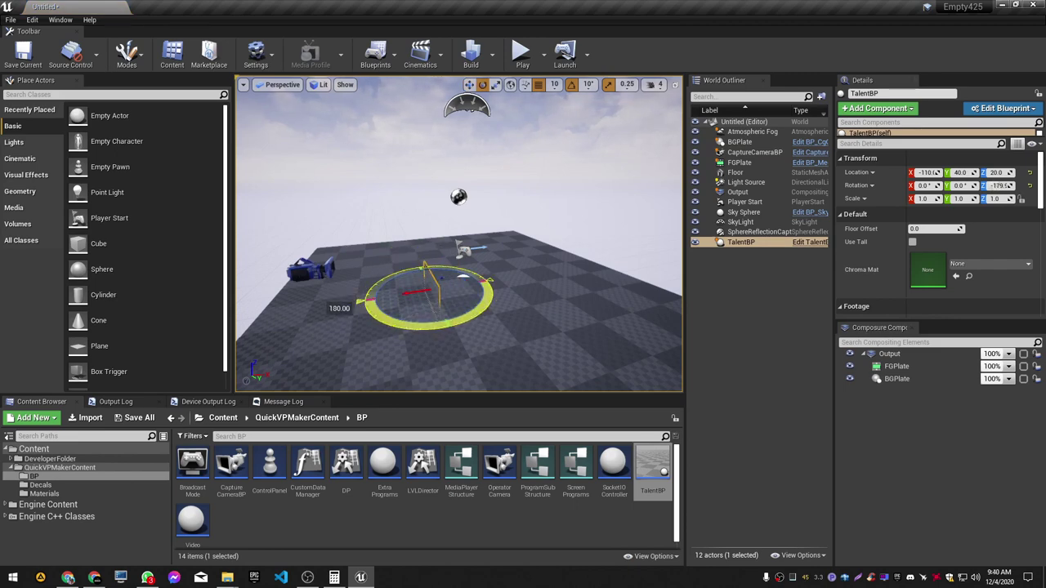
{"action": "right_click_drag", "start_coordinate": [516, 91], "coordinate": [462, 85]}
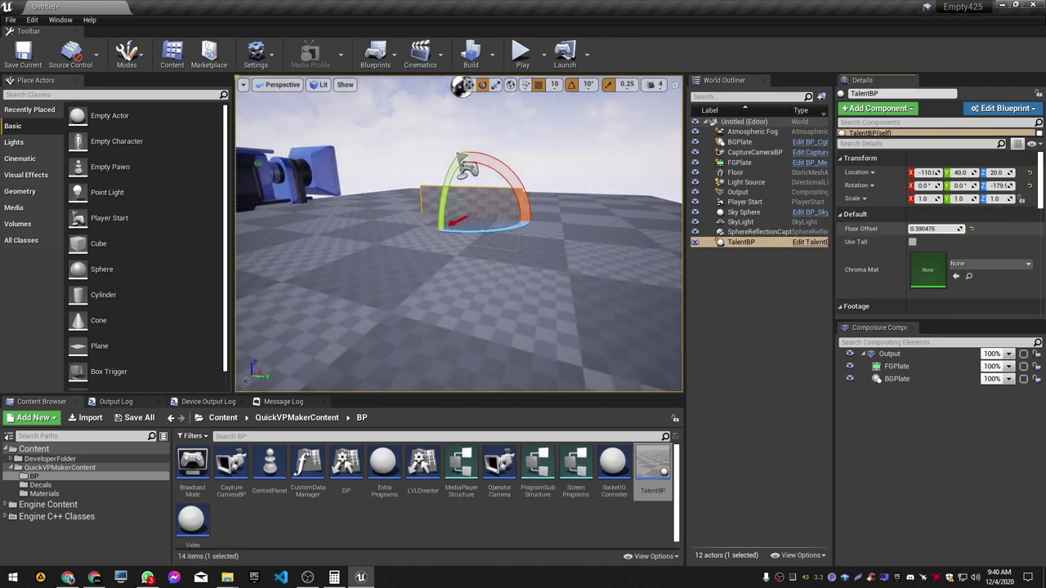
{"action": "left_click_drag", "start_coordinate": [936, 228], "coordinate": [948, 228]}
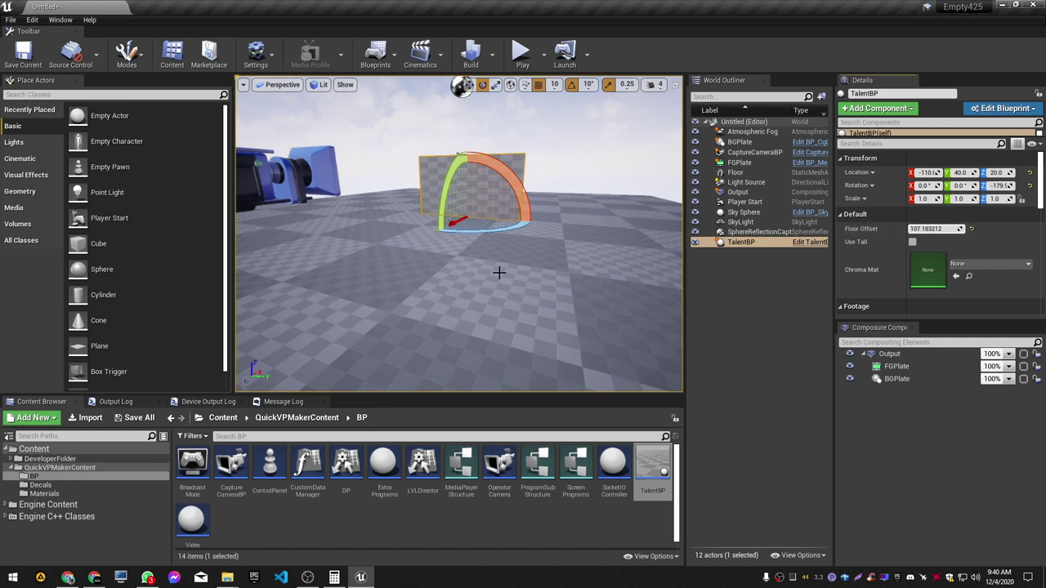
{"action": "mouse_move", "coordinate": [498, 273]}
{"action": "left_mouse_down", "text": "alt"}
{"action": "mouse_move", "coordinate": [524, 245]}
{"action": "mouse_move", "coordinate": [572, 237]}
{"action": "mouse_move", "coordinate": [302, 174]}
{"action": "left_mouse_up", "text": "alt"}
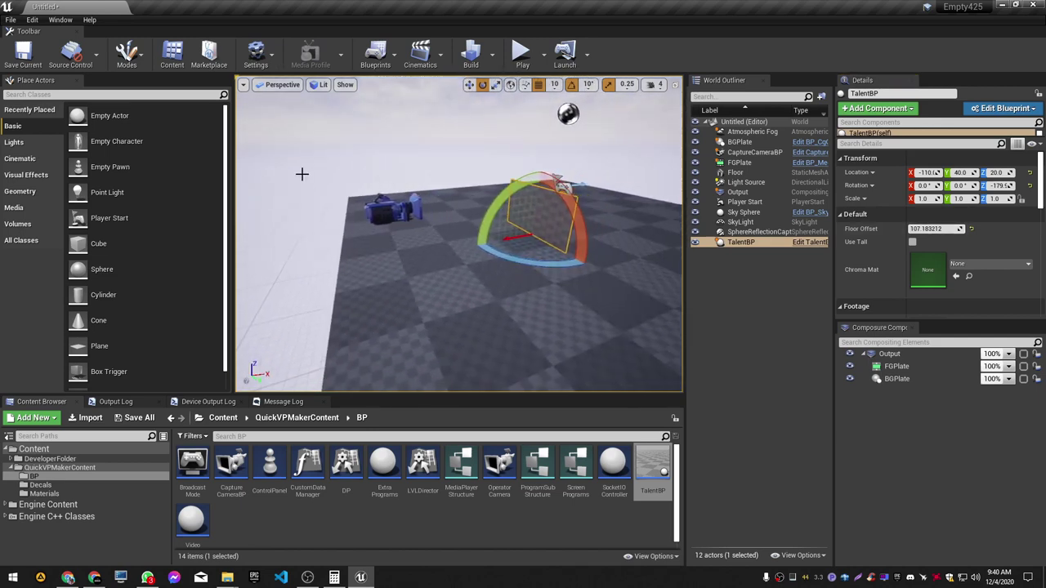
Step: Set the CaptureCameraBP's Capture Settings Render Target to MainFgCaptureTarget from Materials
{"action": "left_click", "coordinate": [399, 214]}
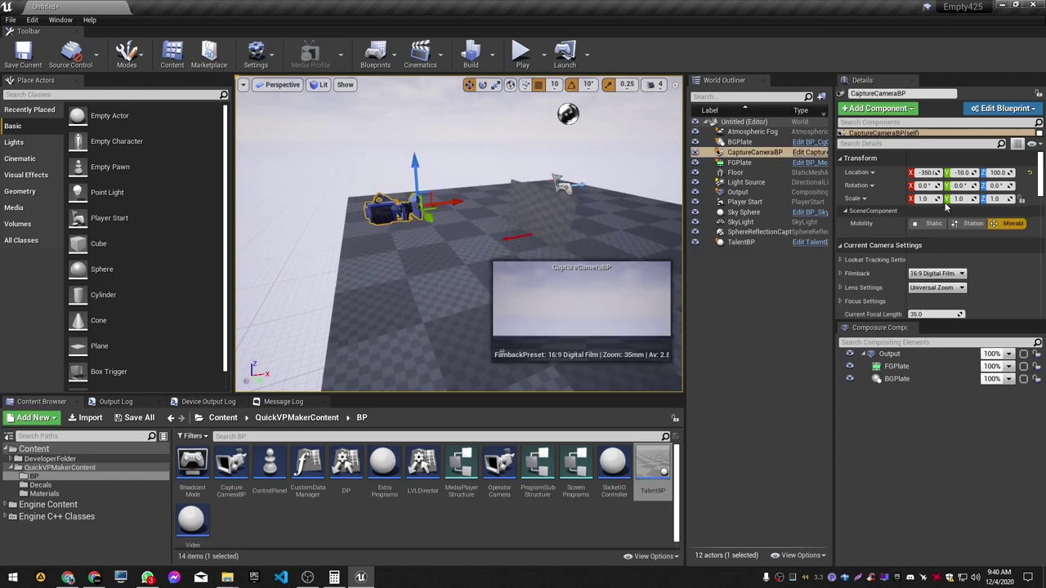
{"action": "left_click_drag", "start_coordinate": [939, 139], "coordinate": [939, 204]}
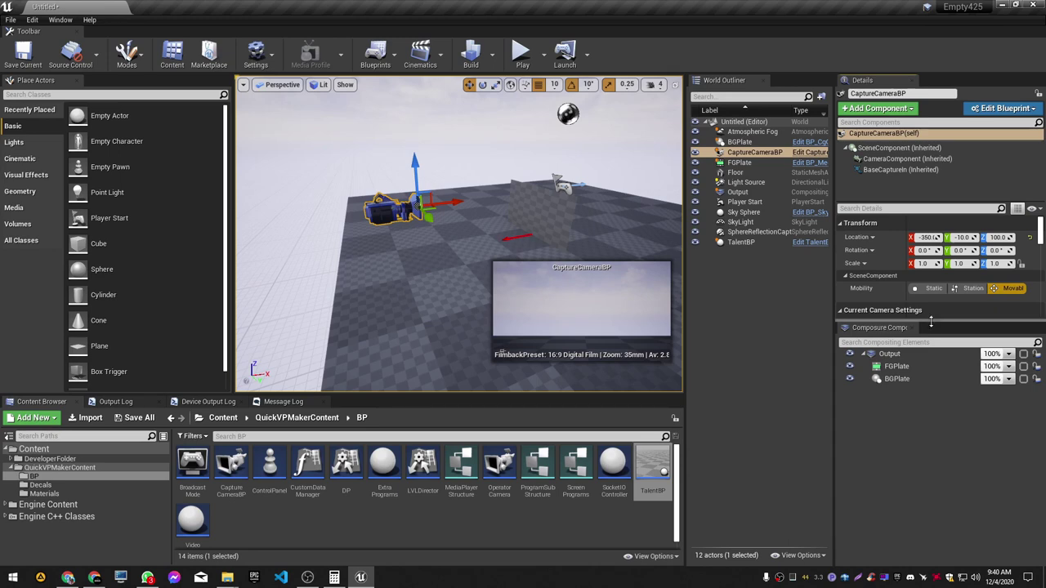
{"action": "left_click_drag", "start_coordinate": [933, 321], "coordinate": [931, 437]}
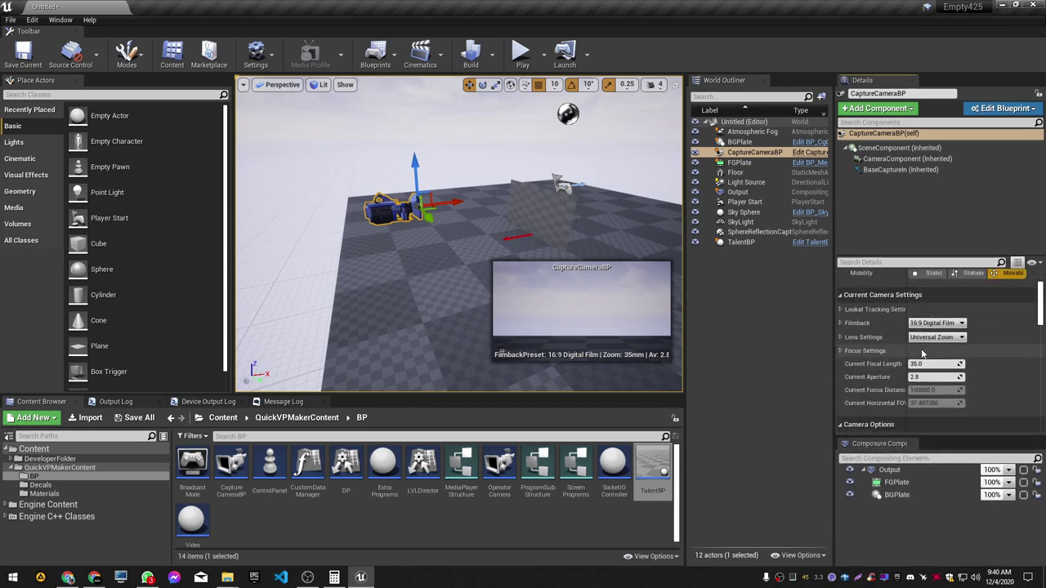
{"action": "scroll", "coordinate": [927, 332], "scroll_direction": "down", "scroll_amount": 5}
{"action": "scroll", "coordinate": [937, 319], "scroll_direction": "down", "scroll_amount": 2}
{"action": "left_click", "coordinate": [889, 135]}
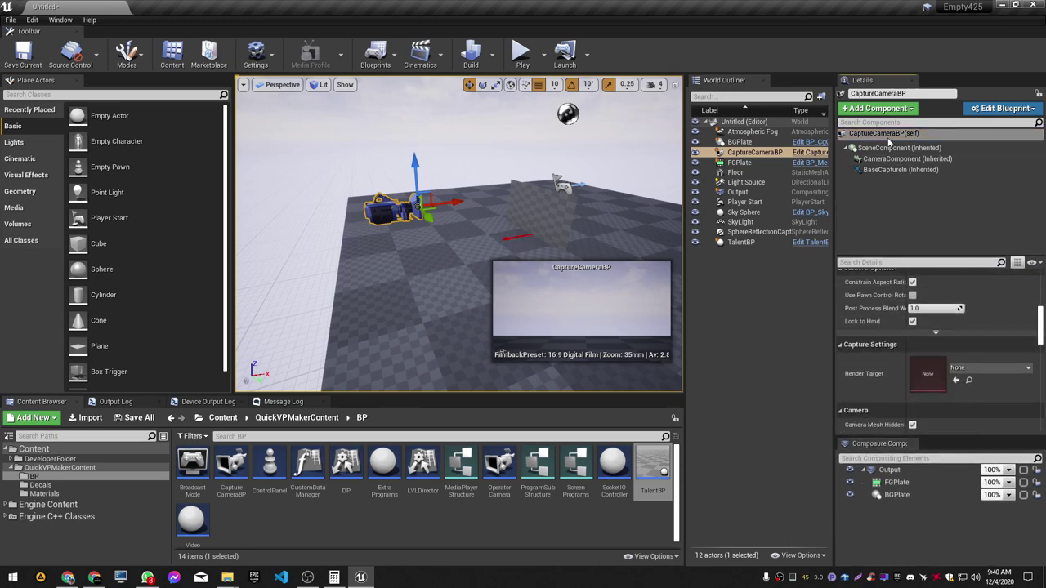
{"action": "scroll", "coordinate": [879, 343], "scroll_direction": "down", "scroll_amount": 1}
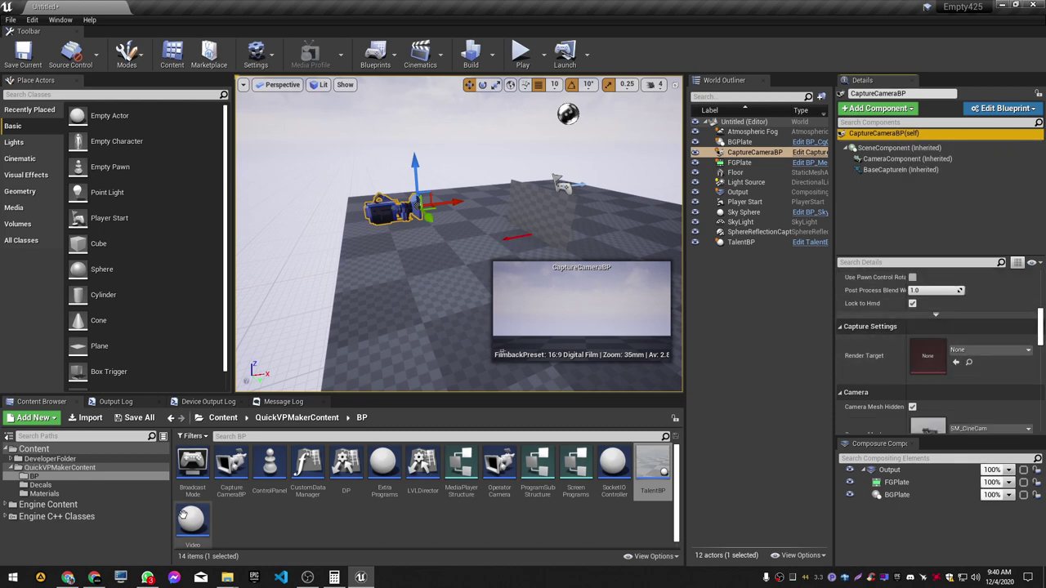
{"action": "left_click", "coordinate": [51, 468]}
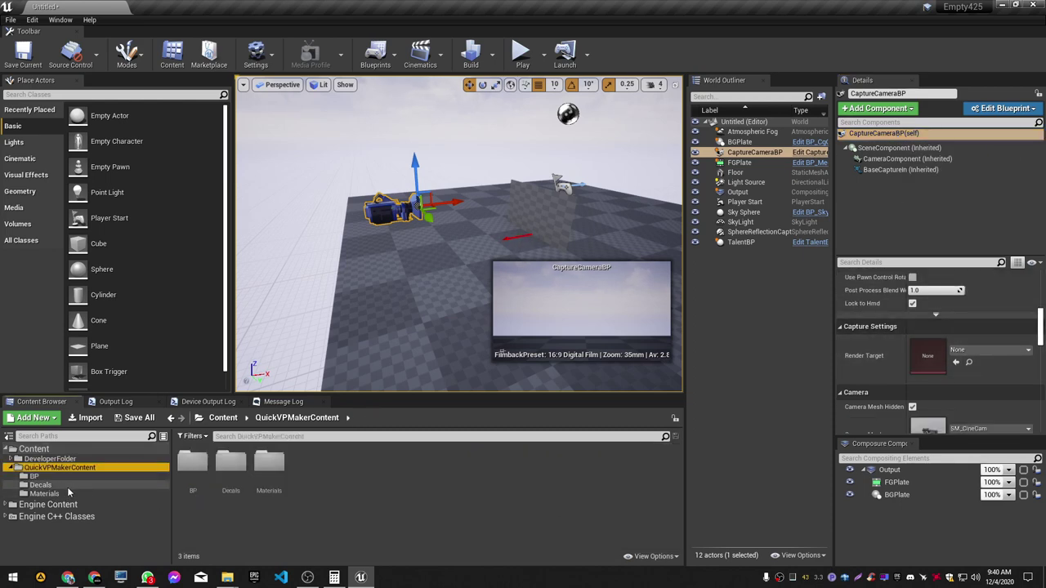
{"action": "left_click", "coordinate": [56, 494]}
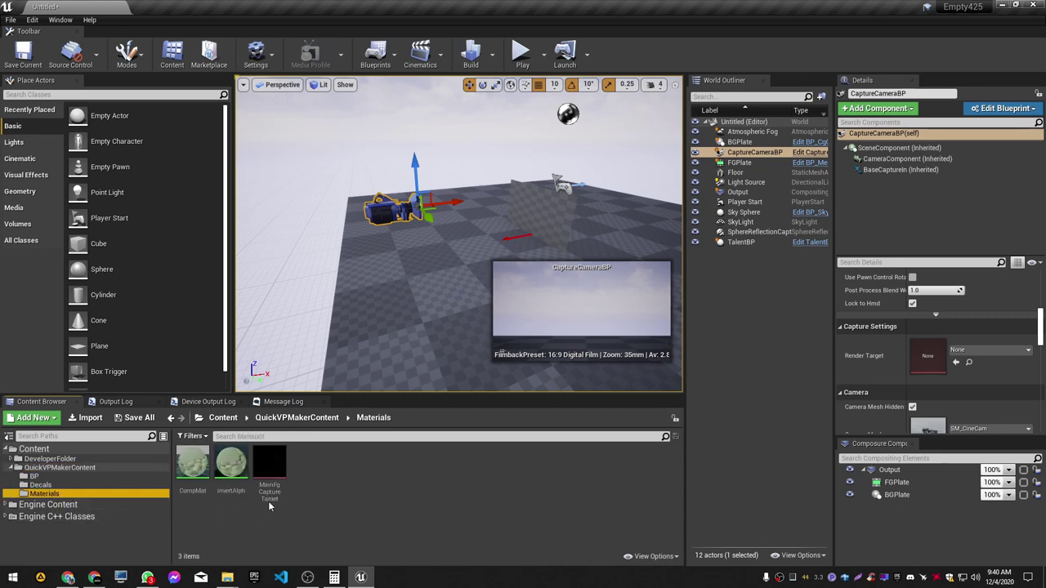
{"action": "left_click", "coordinate": [279, 474]}
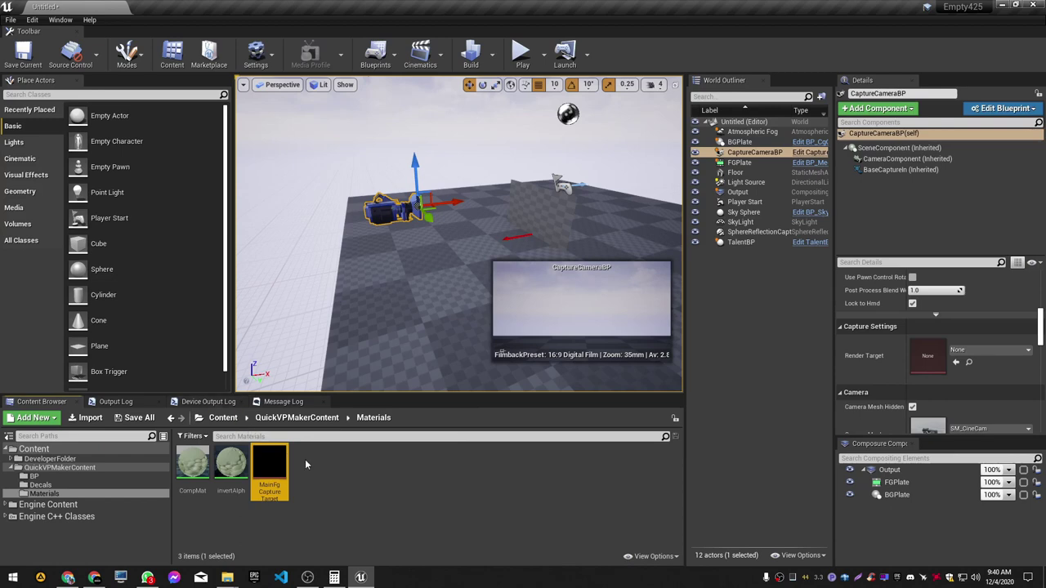
{"action": "left_click", "coordinate": [957, 365]}
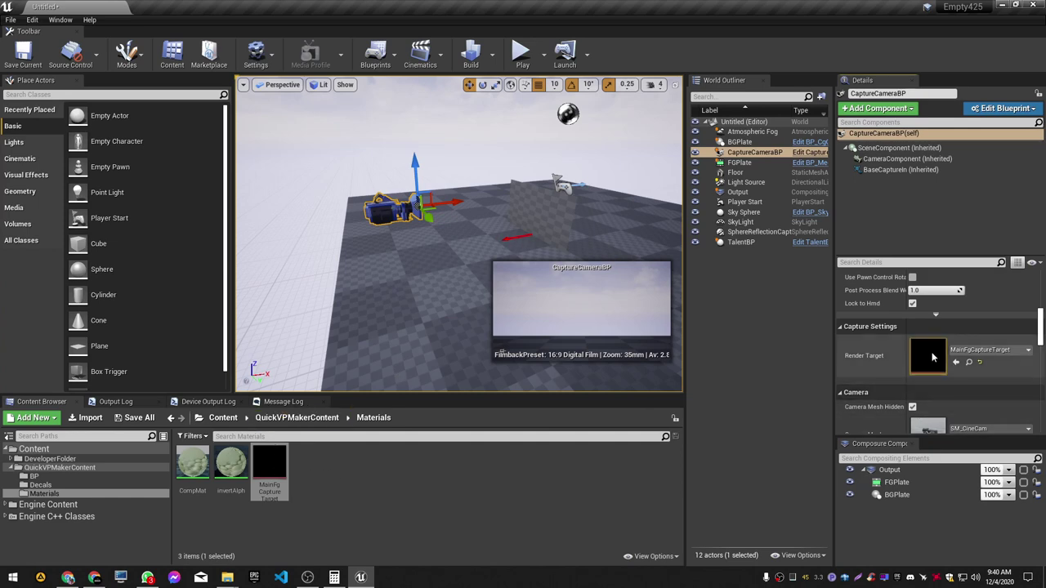
Step: Select FGPlate and change its Inputs MediaSource type to Texture Input
{"action": "left_click", "coordinate": [896, 483]}
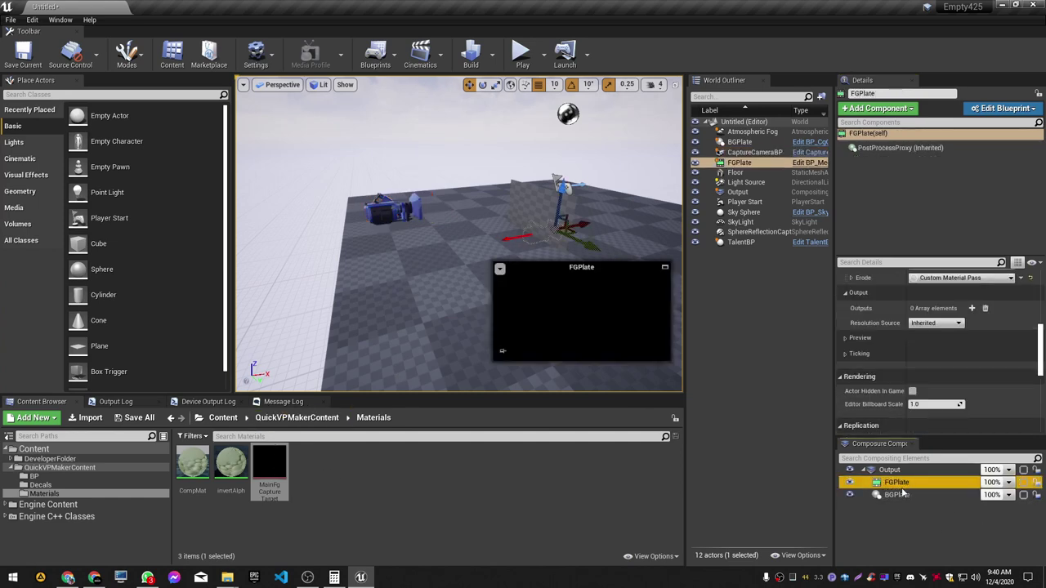
{"action": "scroll", "coordinate": [949, 368], "scroll_direction": "up", "scroll_amount": 2}
{"action": "scroll", "coordinate": [957, 388], "scroll_direction": "up", "scroll_amount": 2}
{"action": "scroll", "coordinate": [963, 416], "scroll_direction": "up", "scroll_amount": 2}
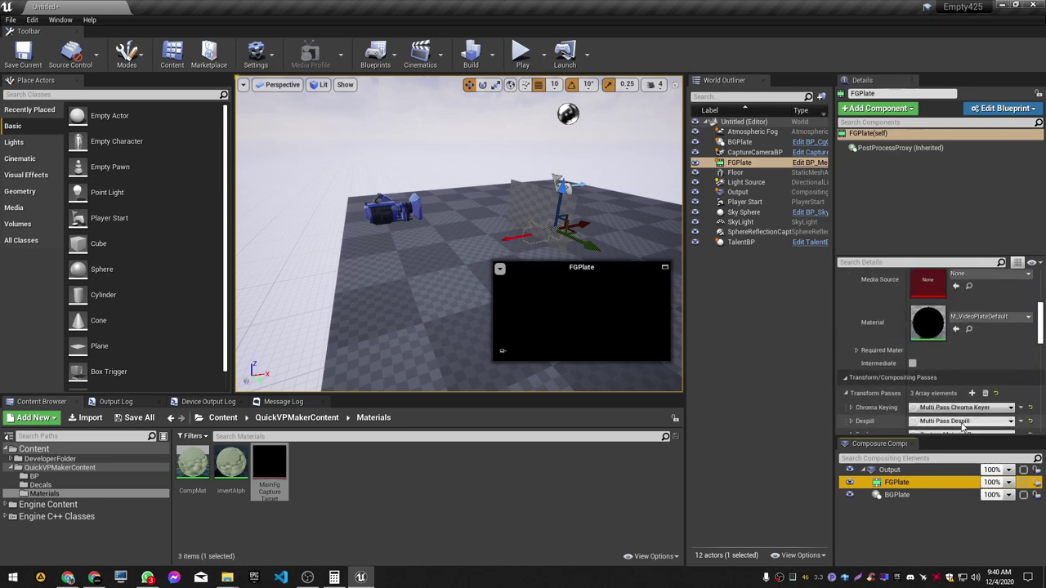
{"action": "scroll", "coordinate": [962, 423], "scroll_direction": "up", "scroll_amount": 2}
{"action": "scroll", "coordinate": [962, 424], "scroll_direction": "up", "scroll_amount": 3}
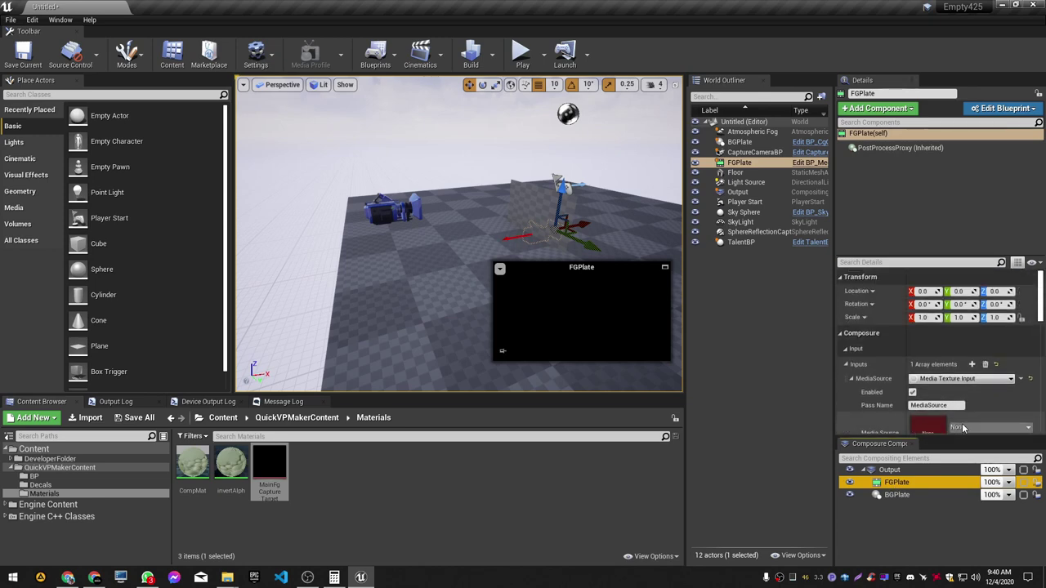
{"action": "left_click", "coordinate": [845, 348]}
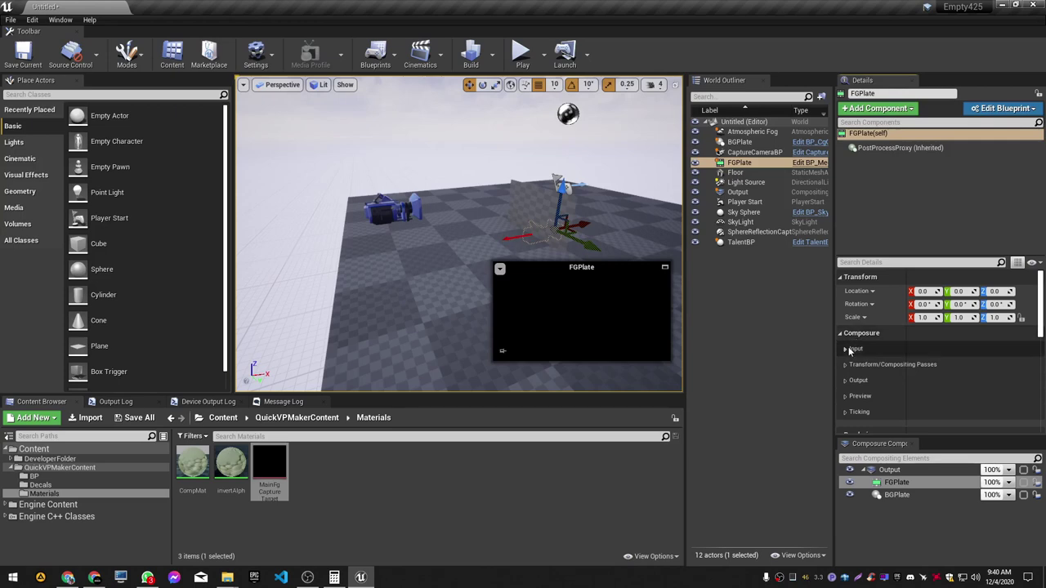
{"action": "left_click", "coordinate": [847, 349]}
{"action": "left_click", "coordinate": [845, 365]}
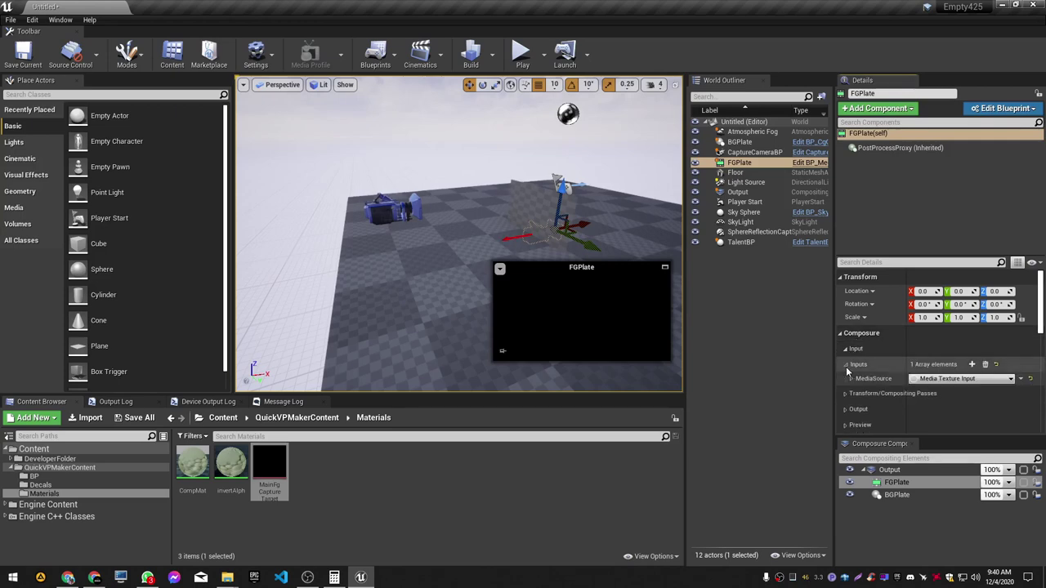
{"action": "left_click", "coordinate": [854, 381]}
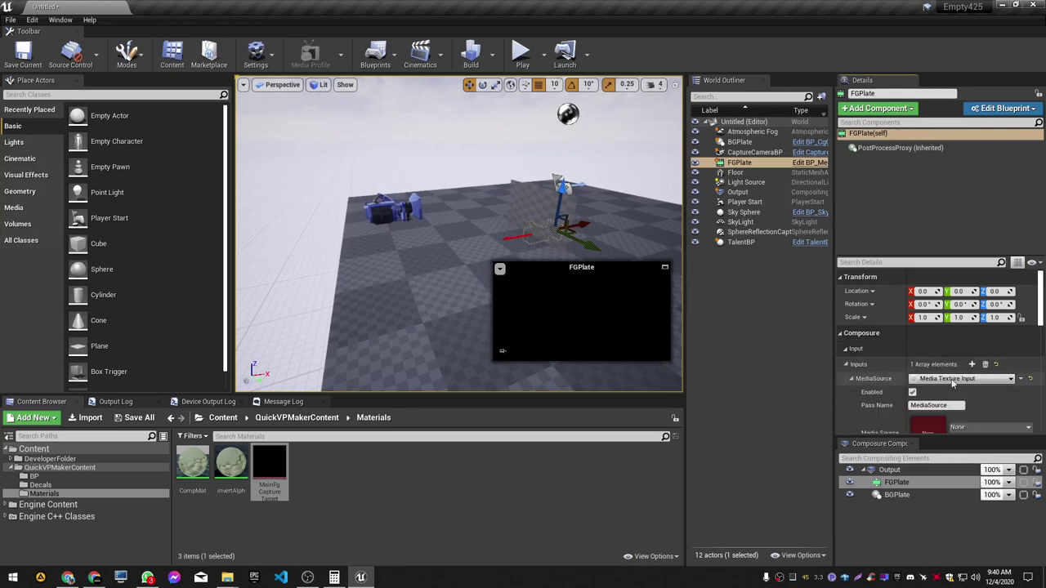
{"action": "scroll", "coordinate": [957, 367], "scroll_direction": "down", "scroll_amount": 1}
{"action": "left_click", "coordinate": [966, 347]}
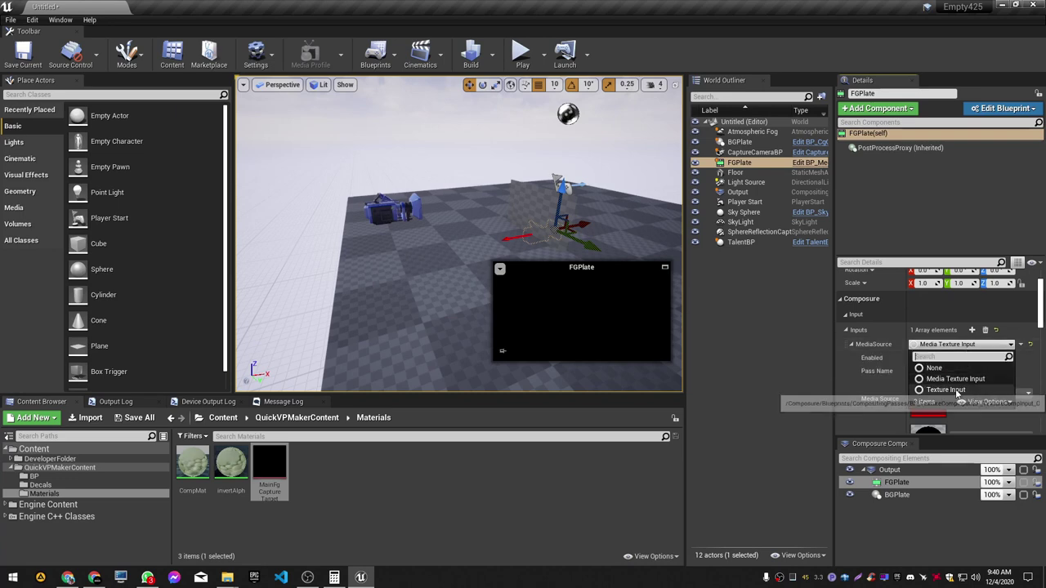
{"action": "left_click", "coordinate": [935, 390]}
Step: Drop the MainFgCaptureTarget render target into FGPlate's Texture Input slot
{"action": "scroll", "coordinate": [932, 390], "scroll_direction": "down", "scroll_amount": 1}
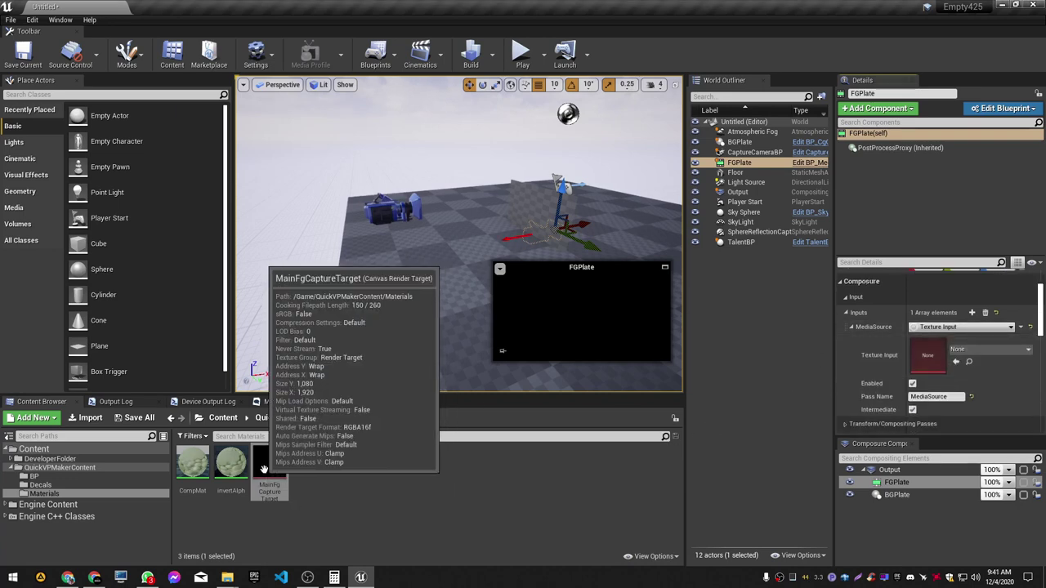
{"action": "left_click_drag", "start_coordinate": [265, 481], "coordinate": [998, 354]}
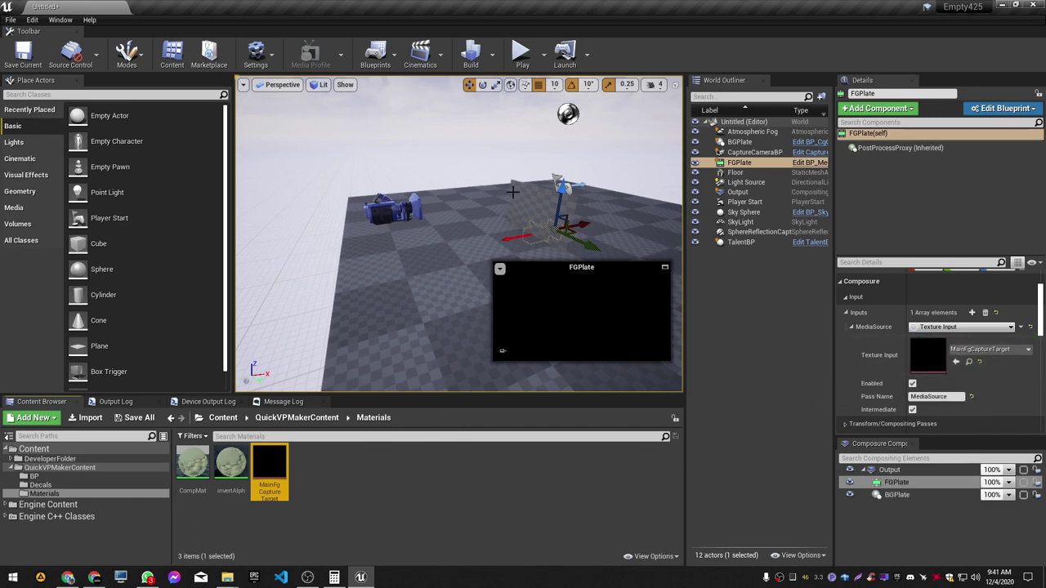
{"action": "right_click_drag", "start_coordinate": [513, 192], "coordinate": [513, 202]}
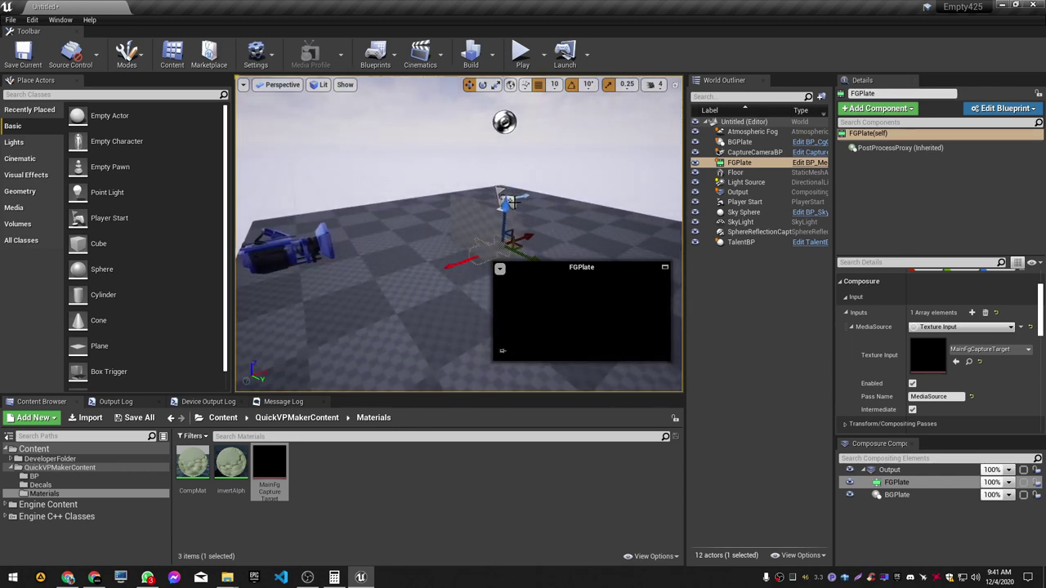
Step: Deselect FGPlate, select BGPlate to show its settings and preview, and look around the viewport
{"action": "key", "text": "Escape"}
{"action": "right_click_drag", "start_coordinate": [513, 202], "coordinate": [513, 202]}
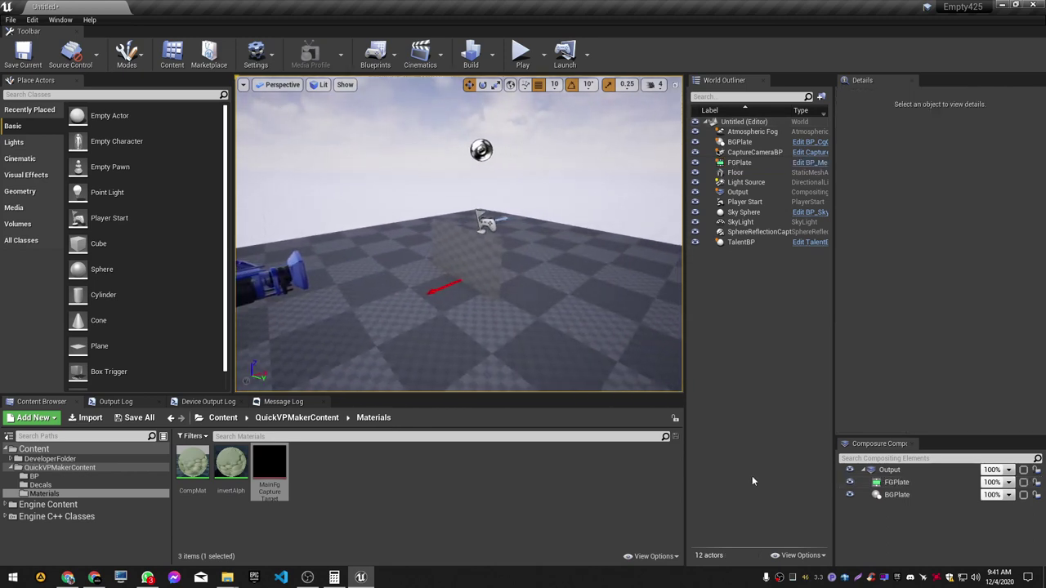
{"action": "left_click", "coordinate": [900, 496]}
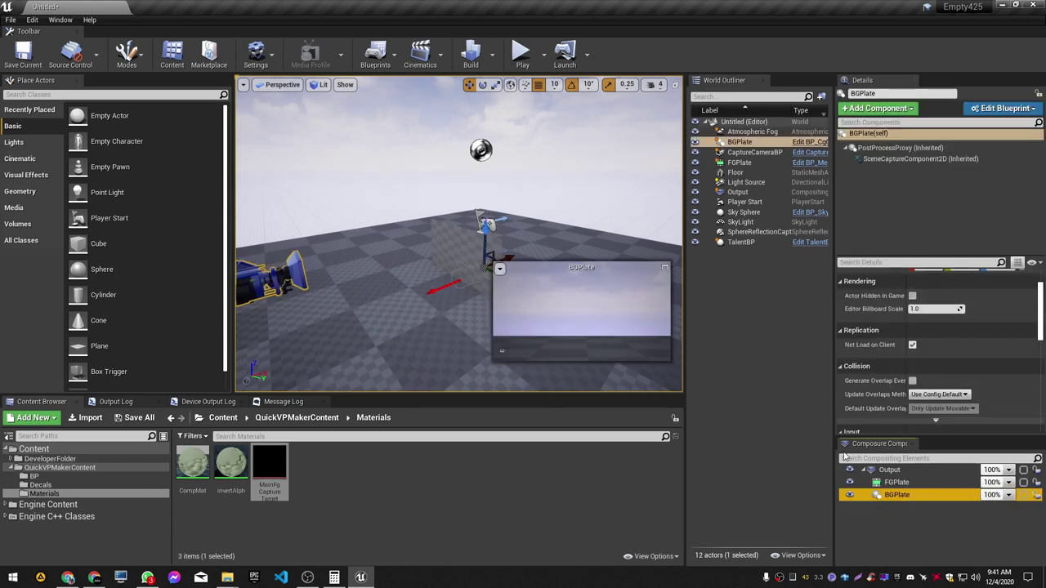
{"action": "right_click_drag", "start_coordinate": [378, 254], "coordinate": [404, 221]}
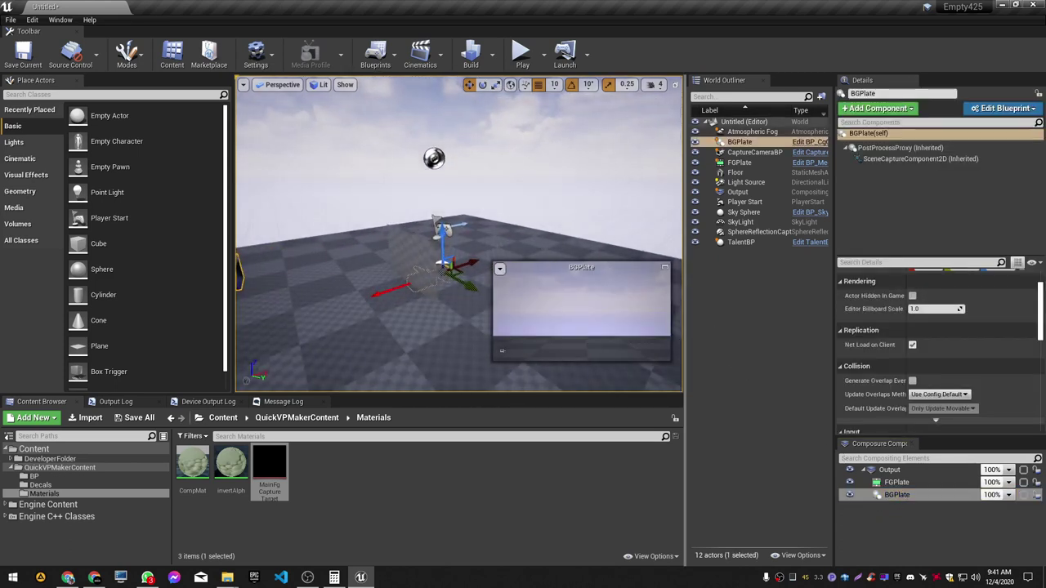
{"action": "right_click_drag", "start_coordinate": [404, 222], "coordinate": [404, 221]}
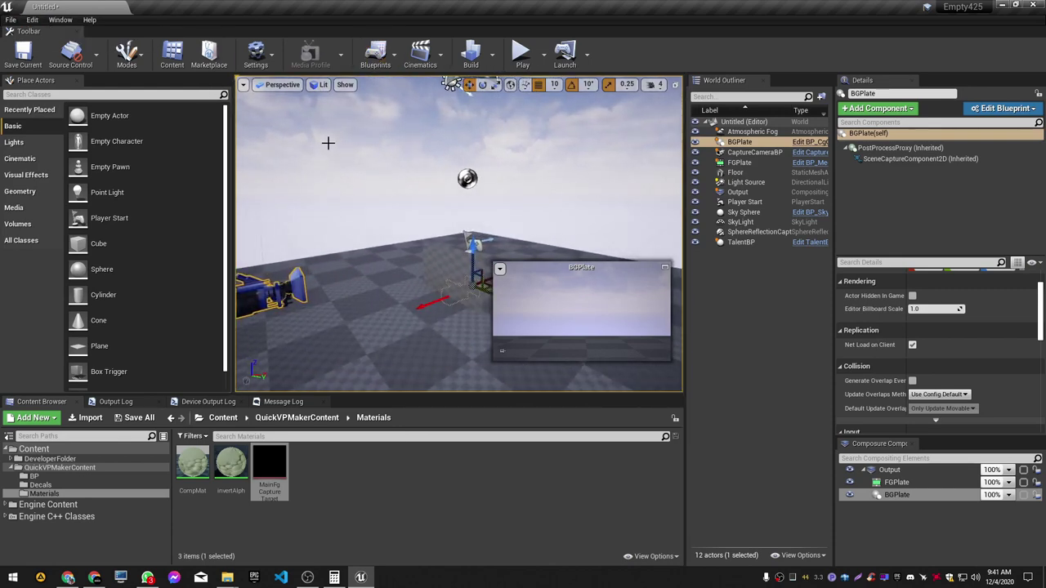
{"action": "right_click_drag", "start_coordinate": [327, 143], "coordinate": [327, 142]}
Step: Open the Layers panel and create an empty layer named Actors
{"action": "left_click", "coordinate": [61, 20]}
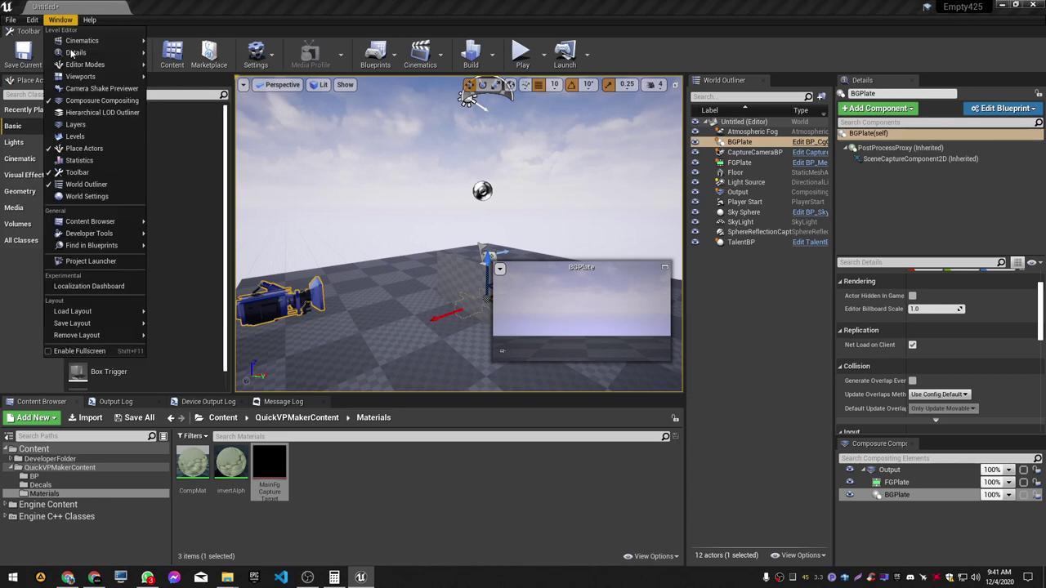
{"action": "left_click", "coordinate": [75, 124]}
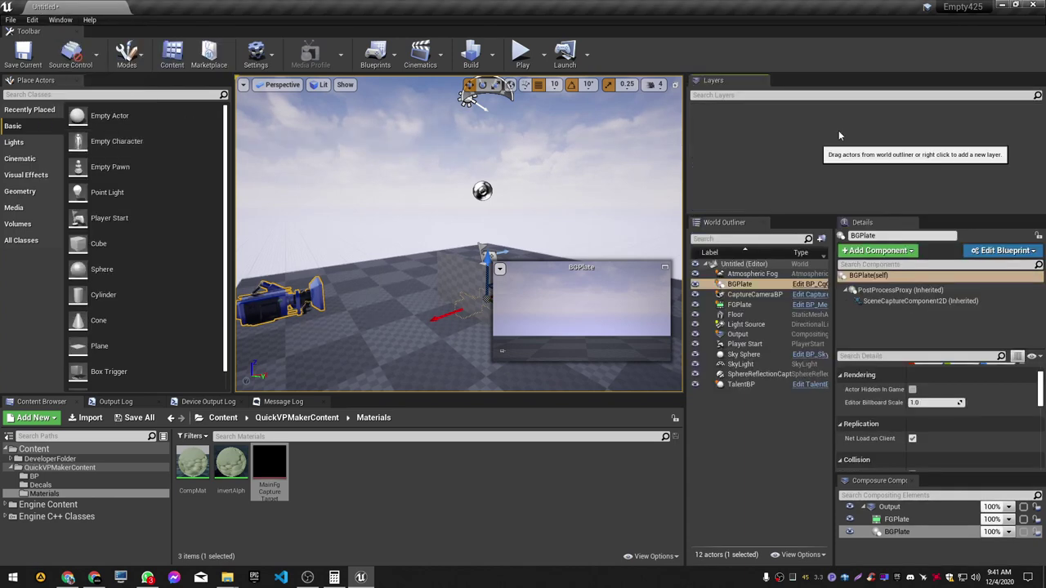
{"action": "right_click", "coordinate": [747, 131]}
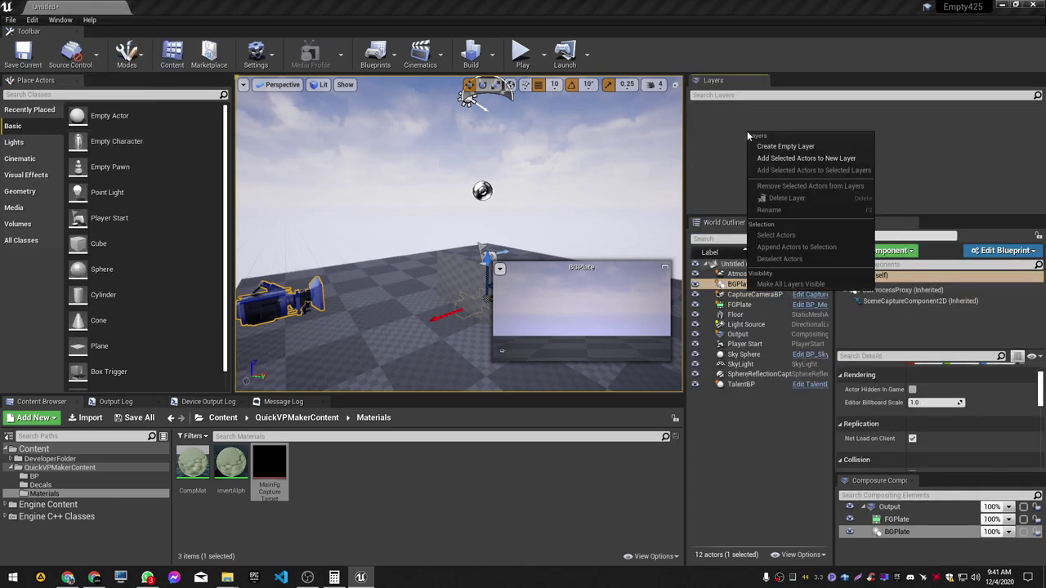
{"action": "left_click", "coordinate": [784, 148]}
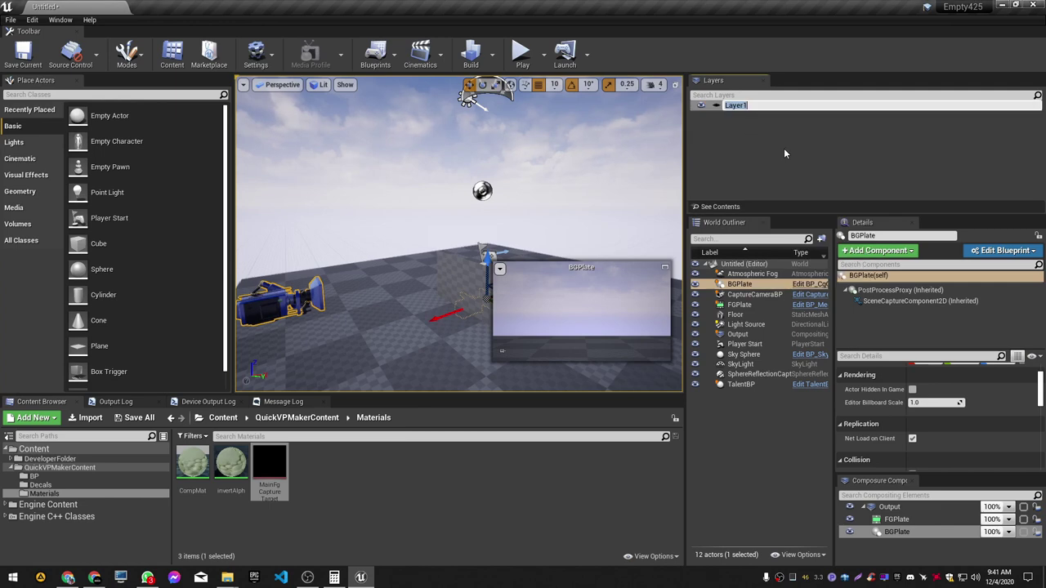
{"action": "type", "text": "Ac"}
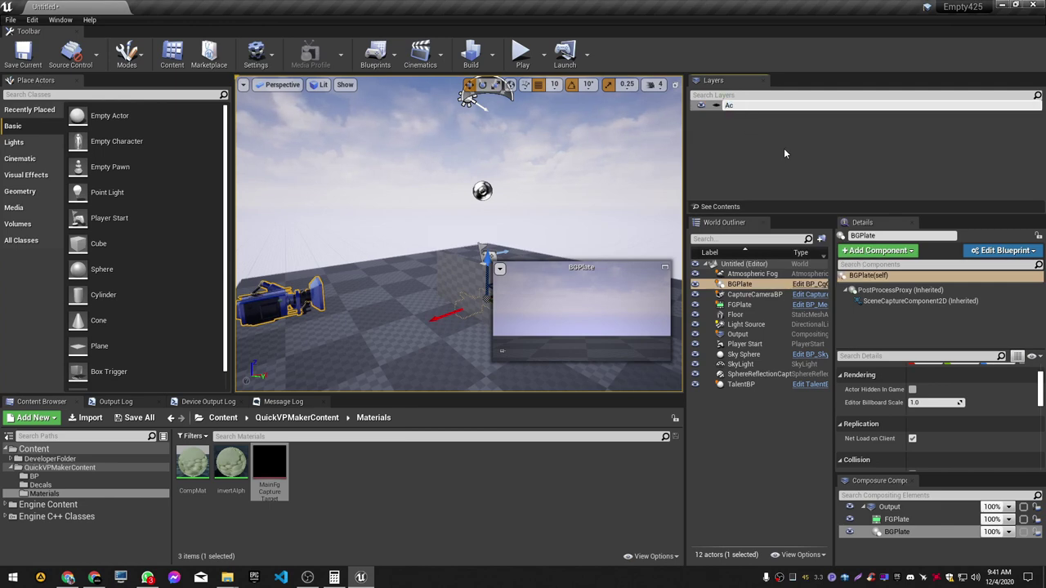
{"action": "type", "text": "tors"}
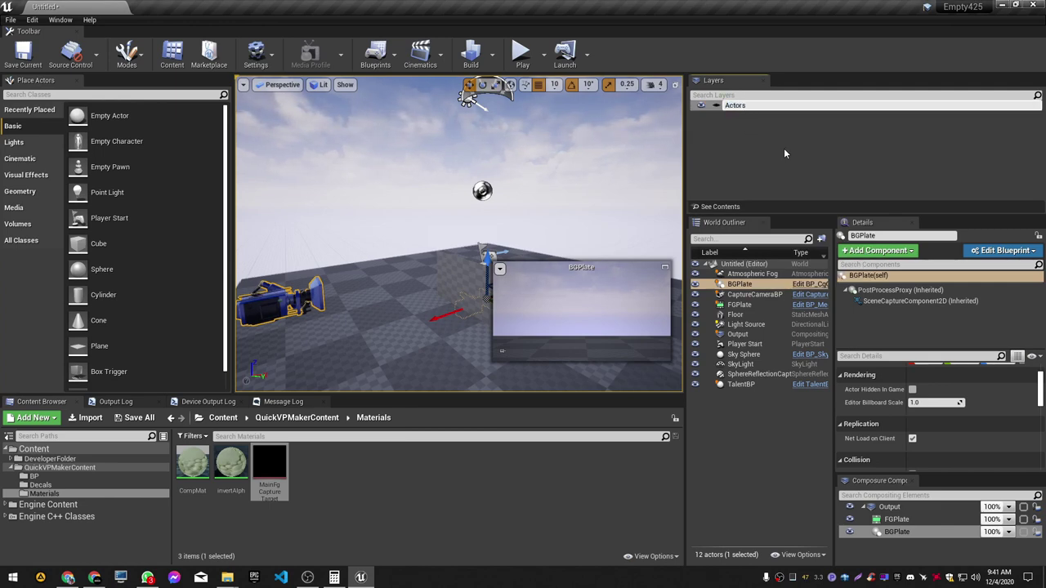
{"action": "key", "text": "Return"}
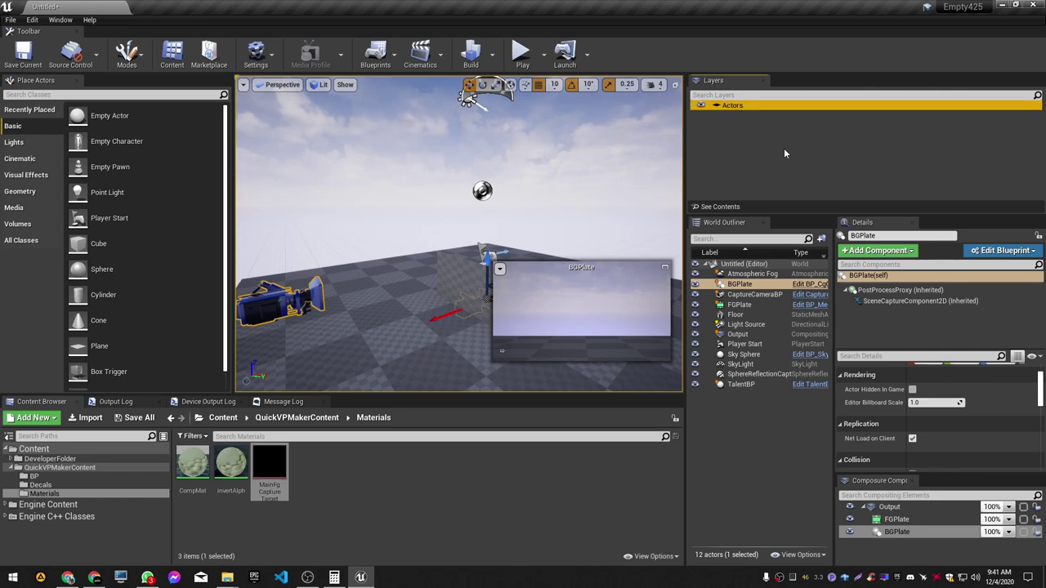
Step: Dock the Layers panel beneath the World Outliner, resize the panels, and reselect BGPlate
{"action": "scroll", "coordinate": [940, 408], "scroll_direction": "down", "scroll_amount": 2}
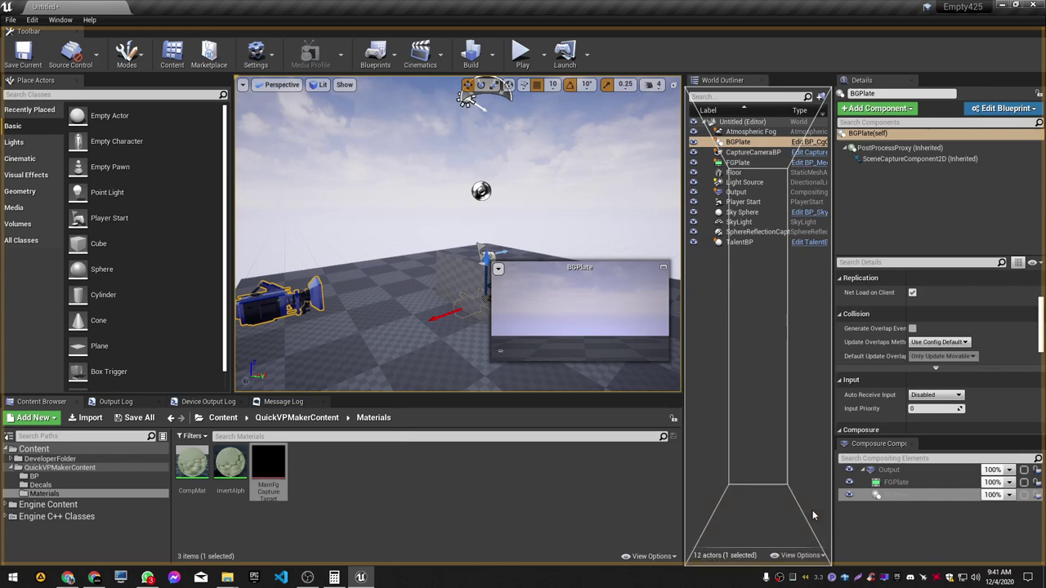
{"action": "left_click_drag", "start_coordinate": [739, 88], "coordinate": [813, 510]}
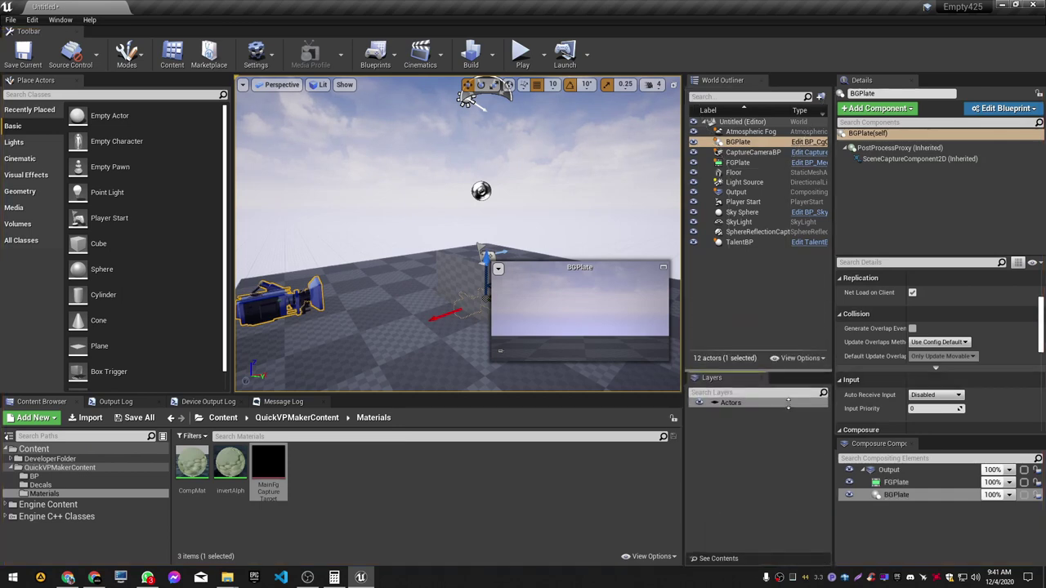
{"action": "left_click_drag", "start_coordinate": [793, 322], "coordinate": [794, 429]}
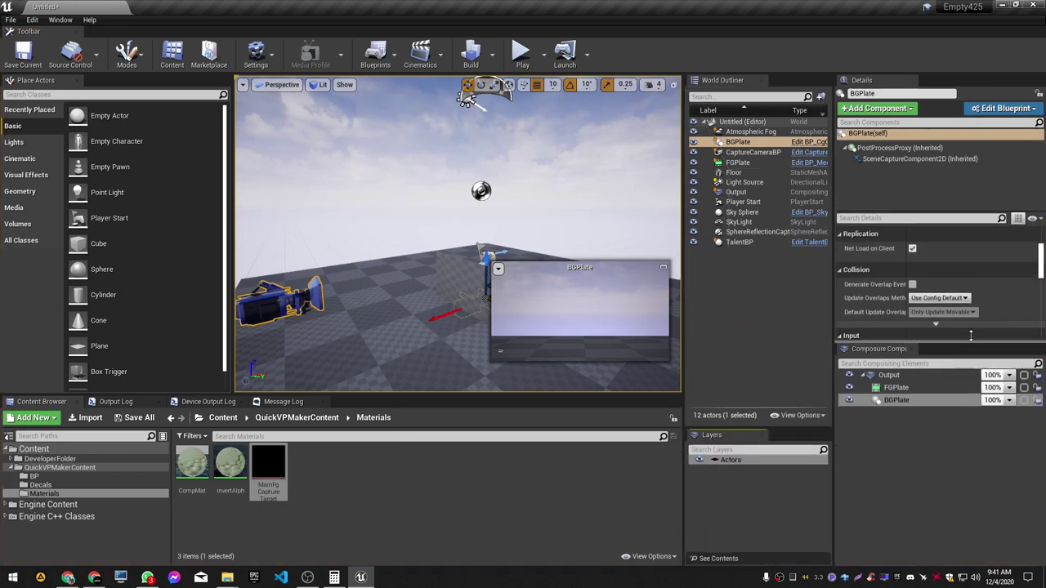
{"action": "left_click_drag", "start_coordinate": [975, 439], "coordinate": [973, 394]}
{"action": "left_click", "coordinate": [909, 449]}
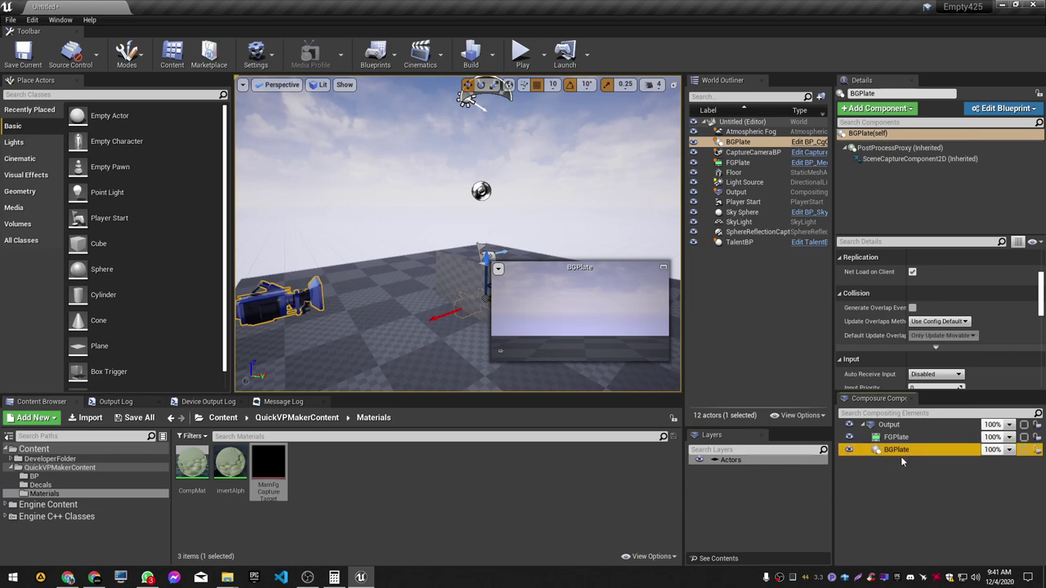
Step: Add a Capture Actors entry in BGPlate's Composure input settings and expand element 0
{"action": "scroll", "coordinate": [920, 321], "scroll_direction": "down", "scroll_amount": 1}
{"action": "scroll", "coordinate": [921, 320], "scroll_direction": "down", "scroll_amount": 5}
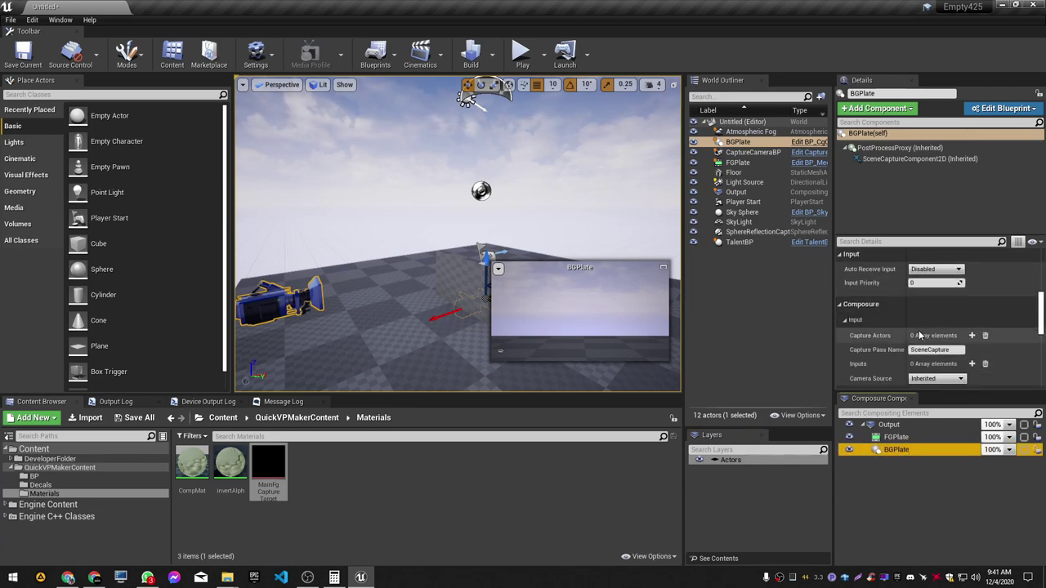
{"action": "left_click", "coordinate": [839, 304]}
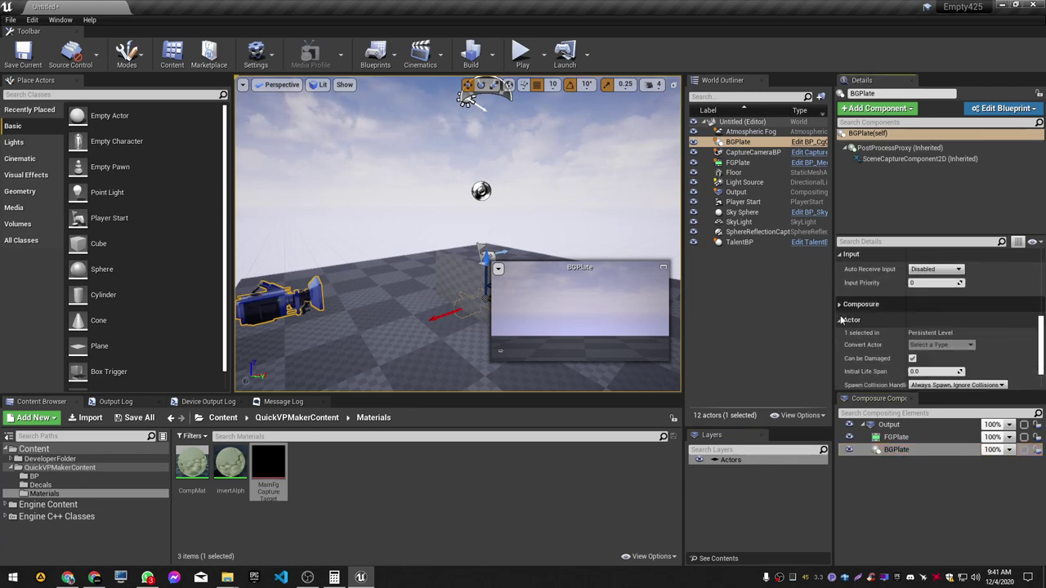
{"action": "left_click", "coordinate": [841, 307]}
{"action": "scroll", "coordinate": [854, 306], "scroll_direction": "down", "scroll_amount": 2}
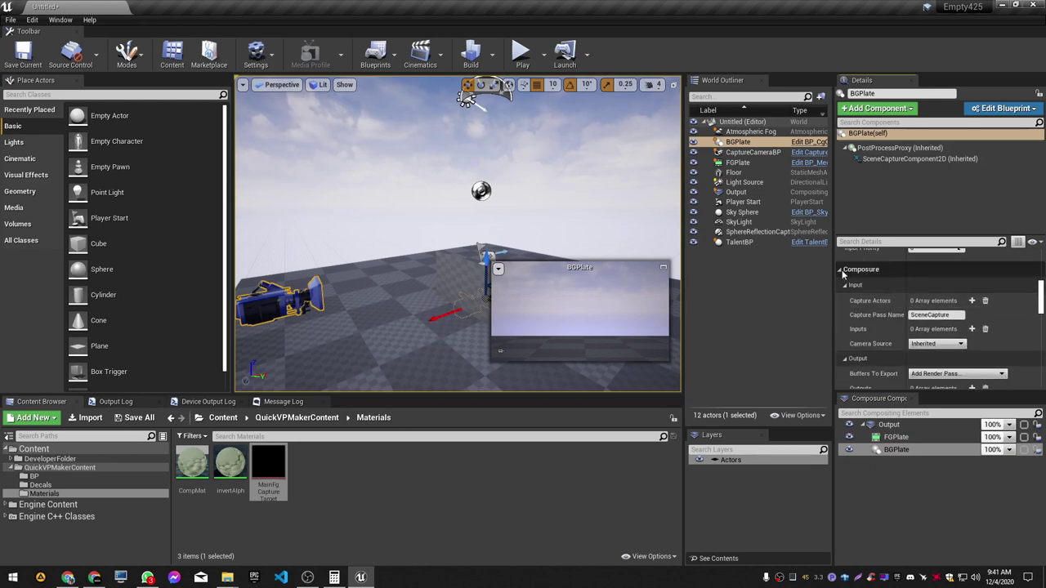
{"action": "left_click", "coordinate": [855, 284]}
{"action": "left_click", "coordinate": [858, 301]}
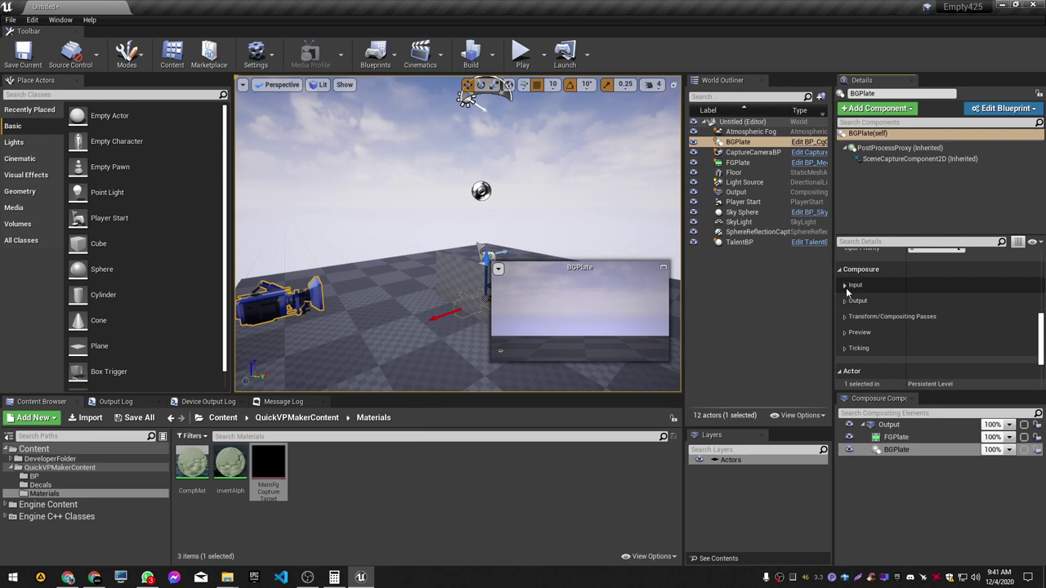
{"action": "left_click", "coordinate": [846, 286]}
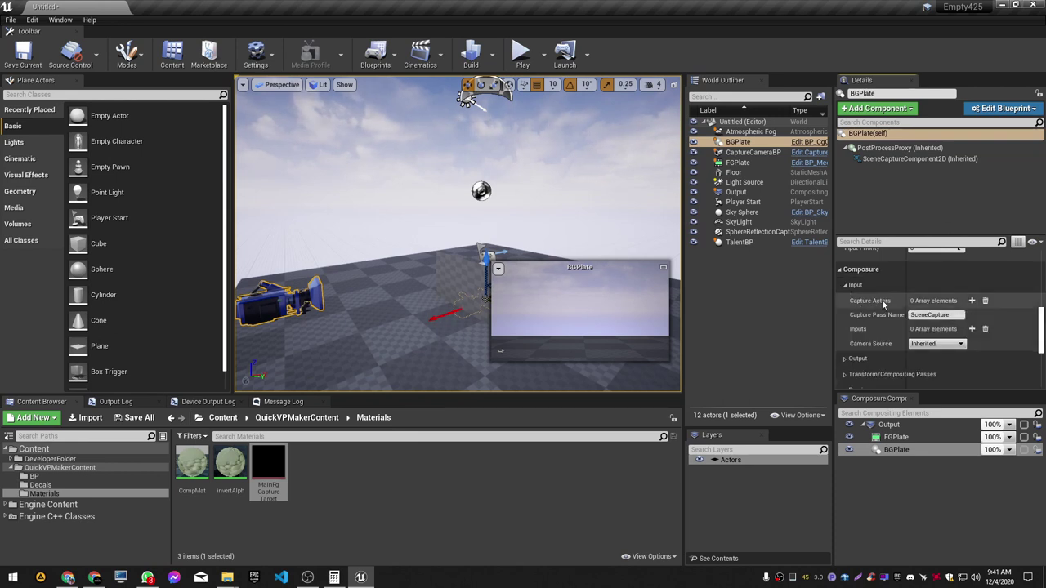
{"action": "left_click", "coordinate": [972, 301]}
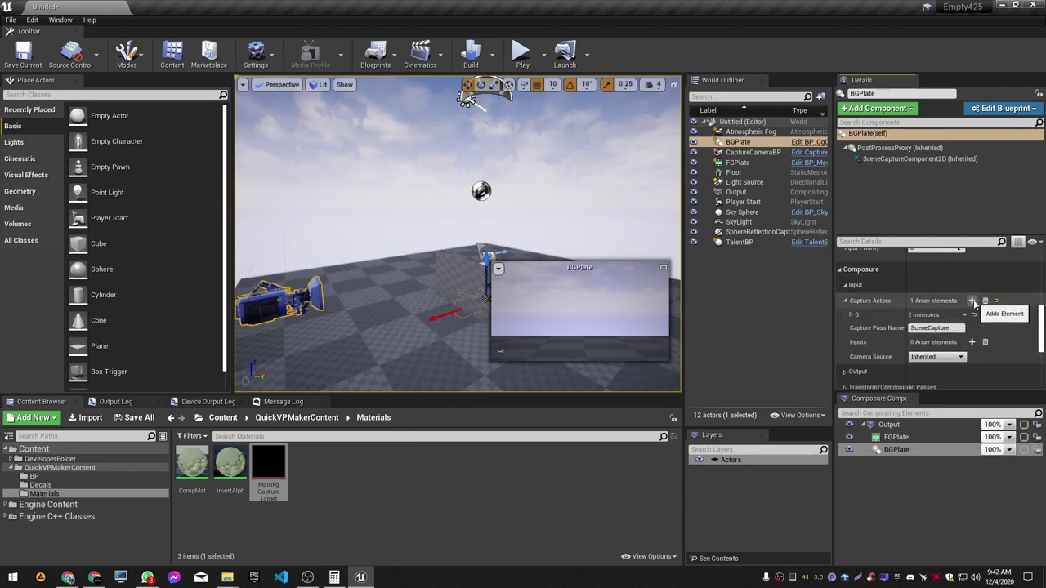
{"action": "left_click", "coordinate": [851, 315]}
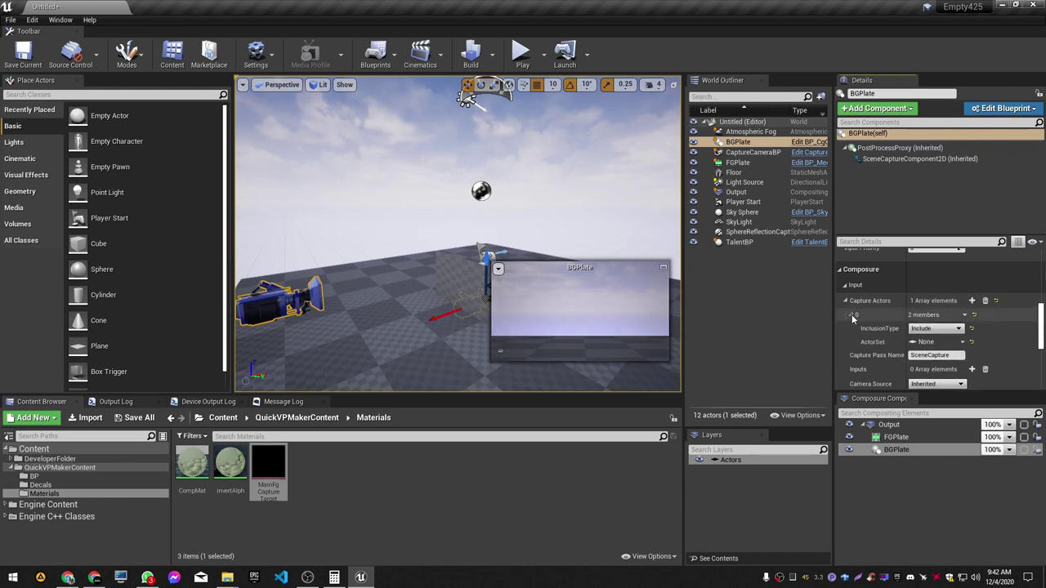
Step: Set the entry's InclusionType to Exclude and ActorSet to the Actors layer, then deselect BGPlate
{"action": "left_click", "coordinate": [947, 330]}
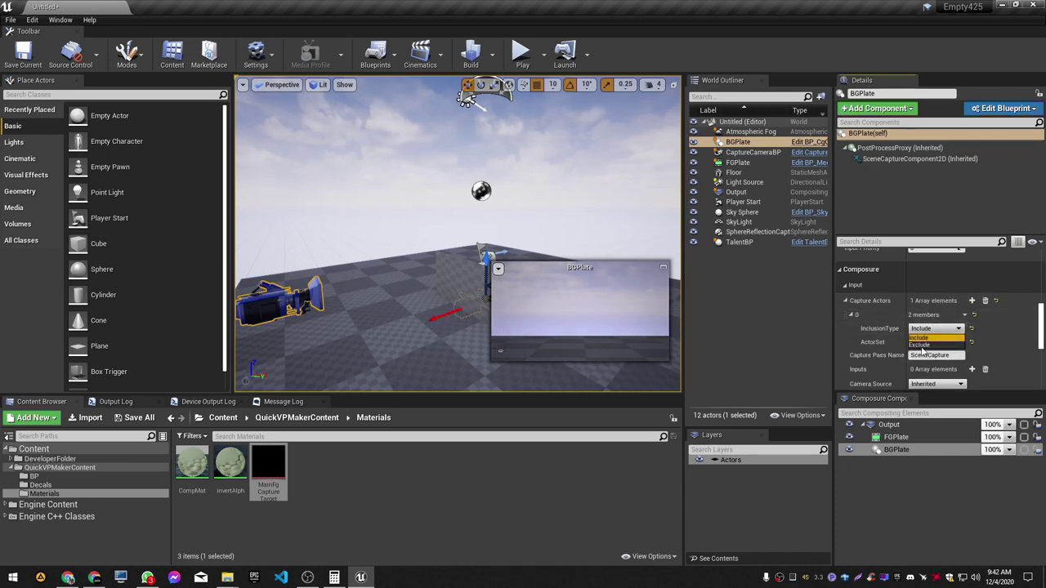
{"action": "left_click", "coordinate": [920, 345]}
{"action": "left_click", "coordinate": [940, 341]}
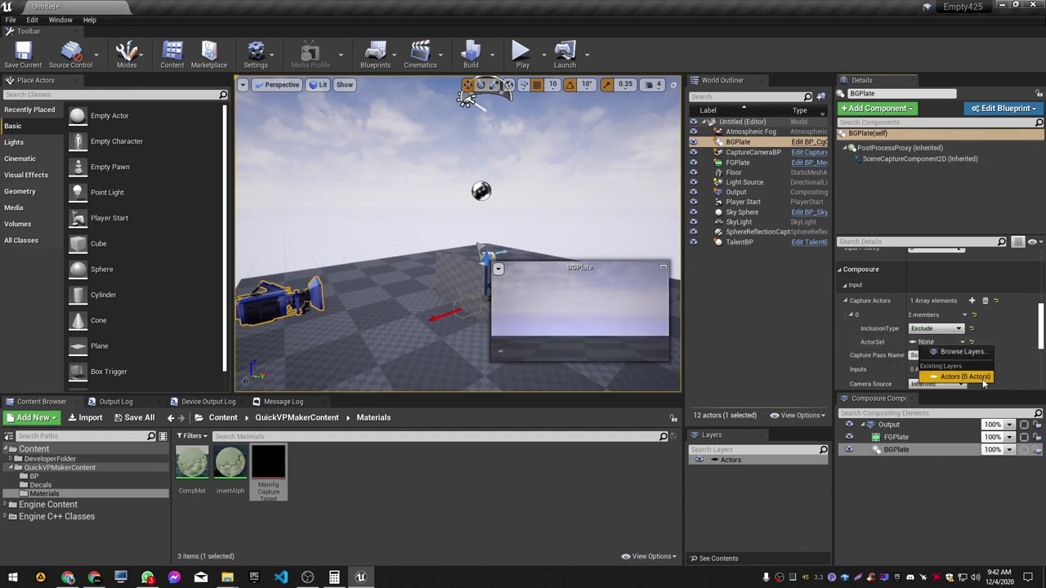
{"action": "left_click", "coordinate": [981, 378]}
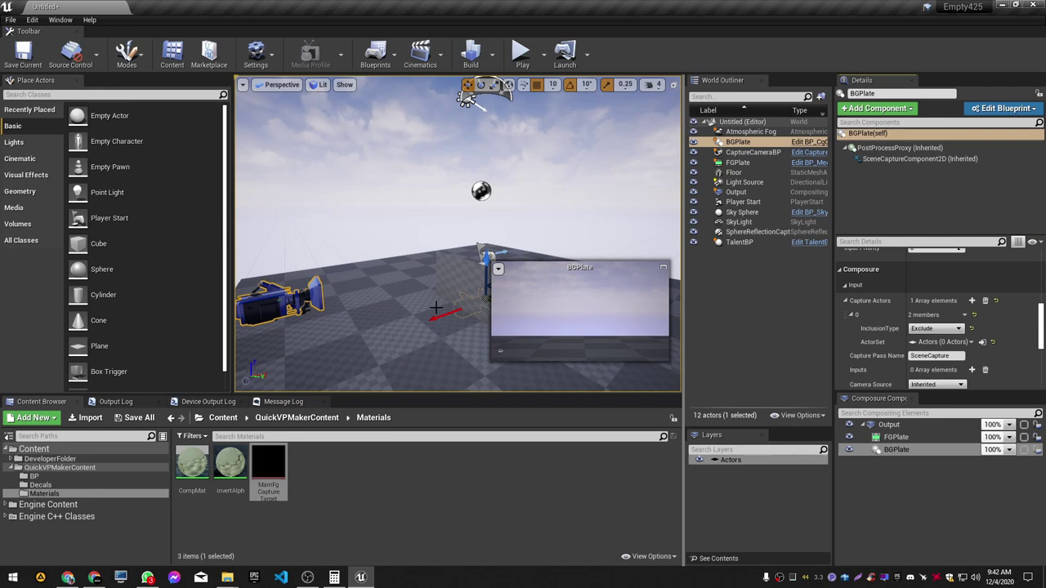
{"action": "right_click_drag", "start_coordinate": [458, 237], "coordinate": [457, 237]}
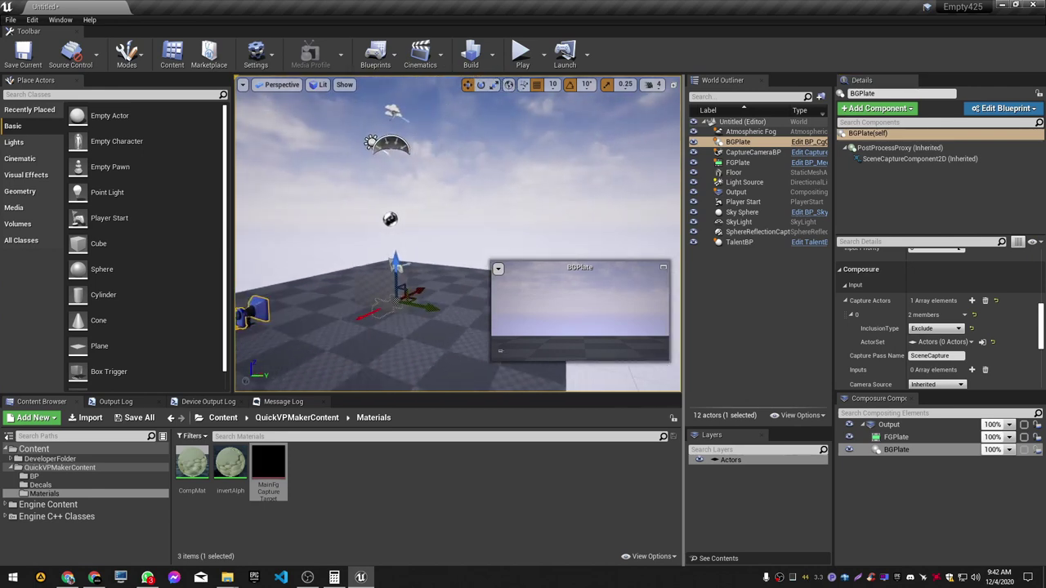
{"action": "key", "text": "Escape"}
{"action": "right_click_drag", "start_coordinate": [572, 327], "coordinate": [572, 327]}
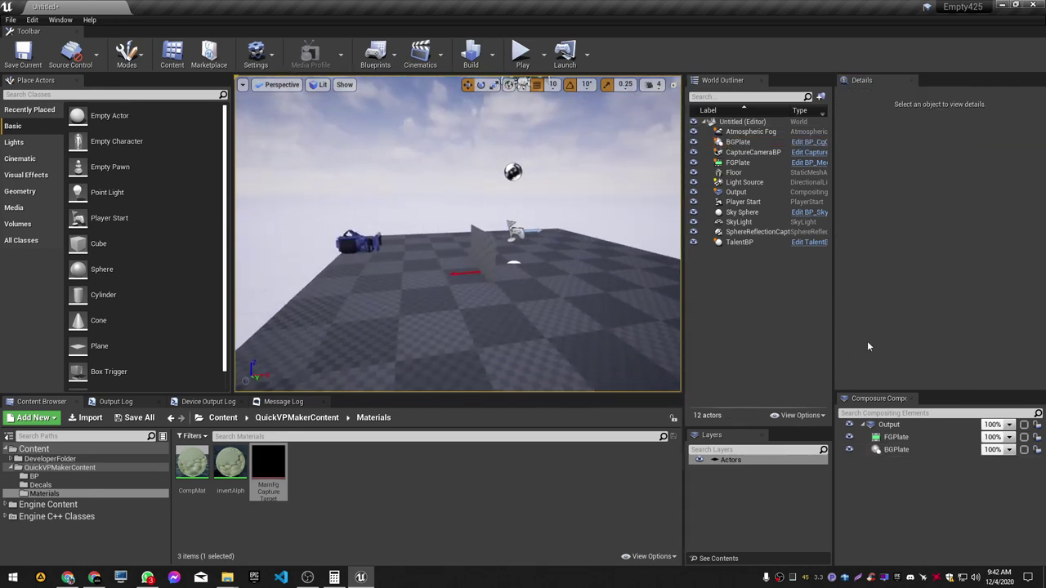
Step: Select the Output compositing element in the Composure panel
{"action": "left_click", "coordinate": [903, 426]}
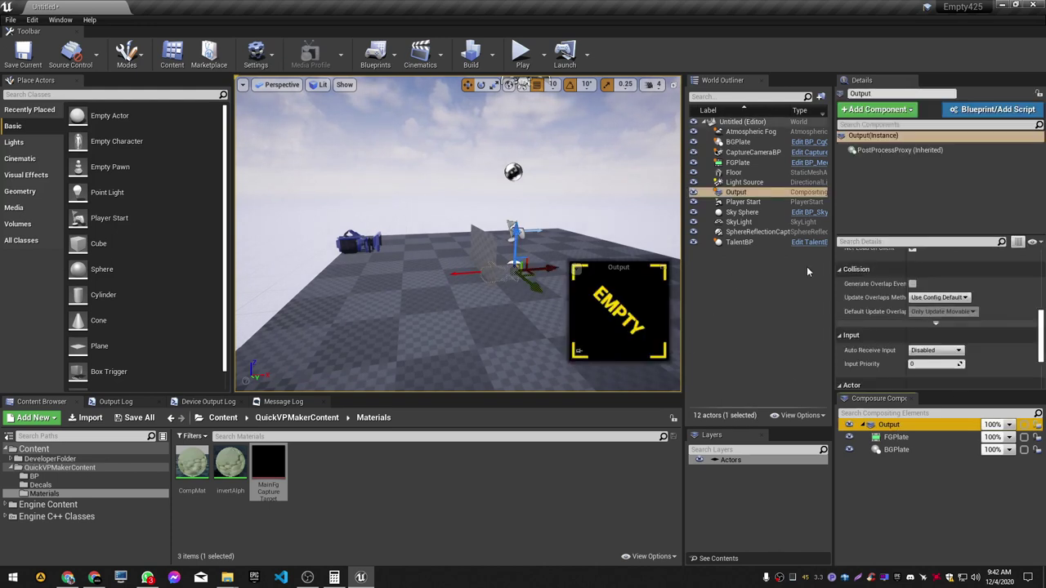
{"action": "scroll", "coordinate": [925, 360], "scroll_direction": "up", "scroll_amount": 5}
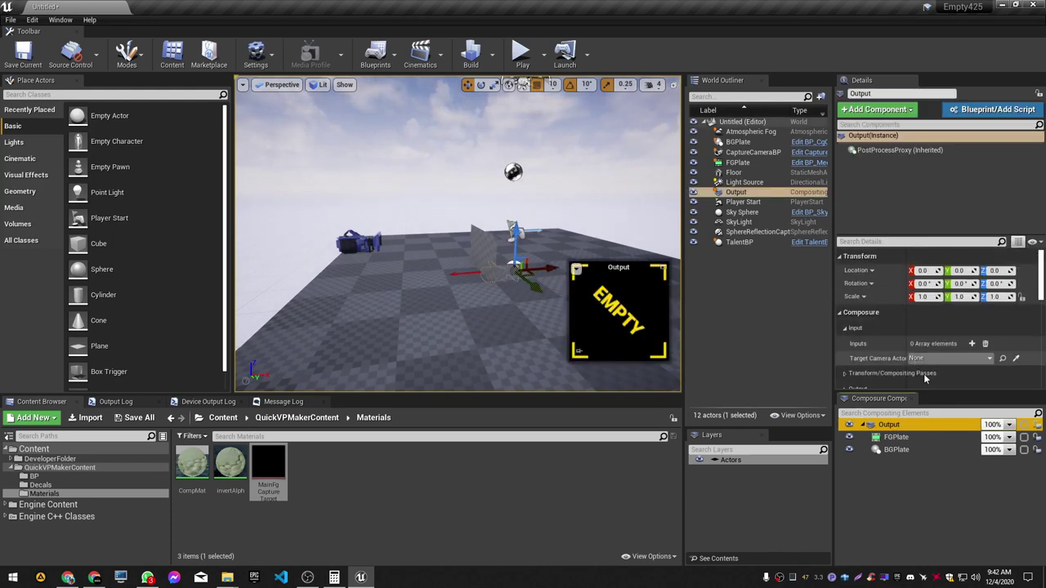
{"action": "left_click", "coordinate": [893, 427]}
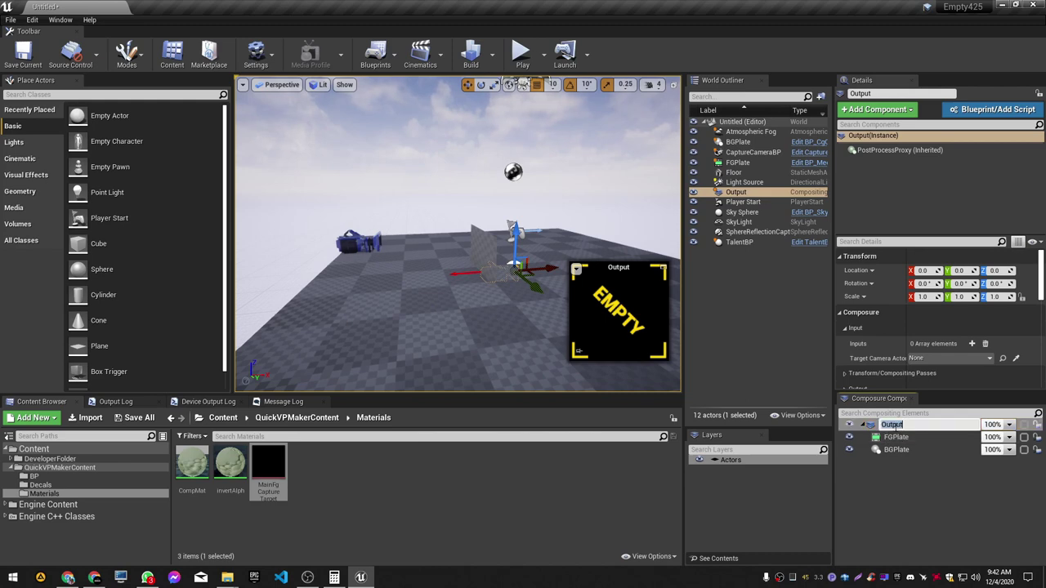
{"action": "left_click", "coordinate": [925, 463]}
{"action": "left_click", "coordinate": [932, 425]}
{"action": "scroll", "coordinate": [940, 304], "scroll_direction": "down", "scroll_amount": 1}
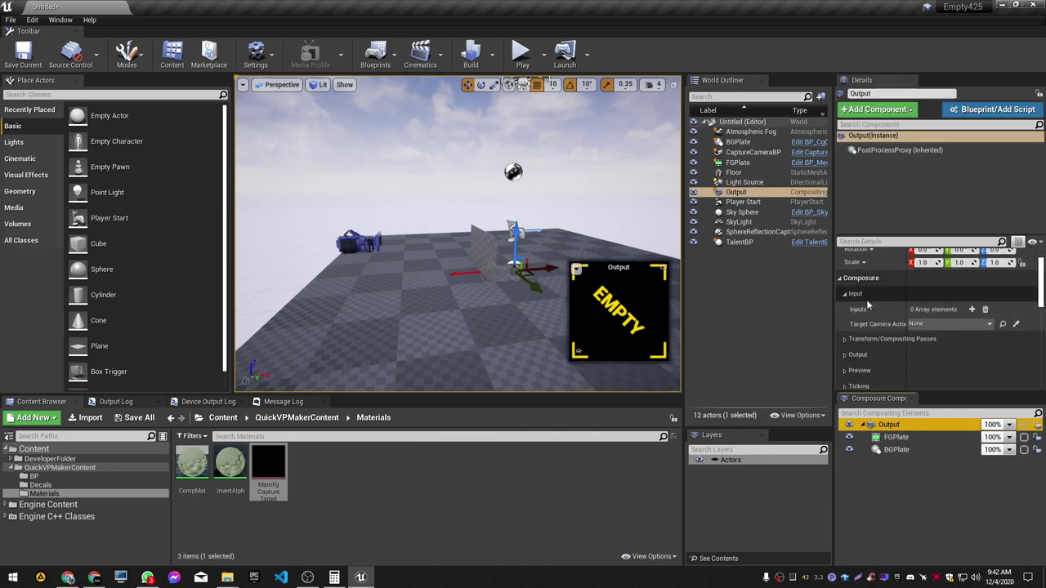
Step: Add TransformPass_0, a Custom Material Pass, to Output's Transform Passes and expand it
{"action": "left_click", "coordinate": [844, 298]}
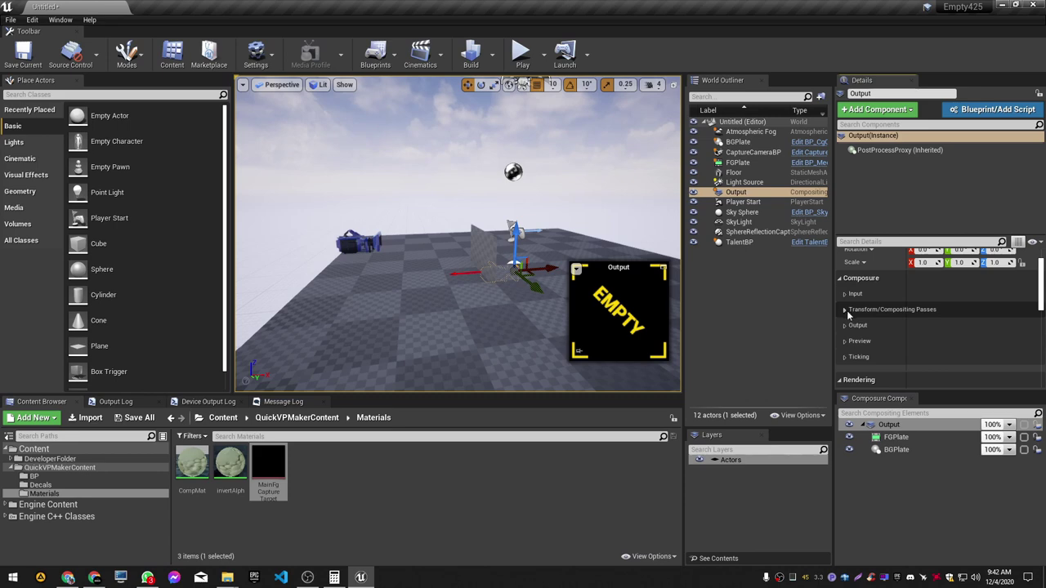
{"action": "left_click", "coordinate": [848, 310]}
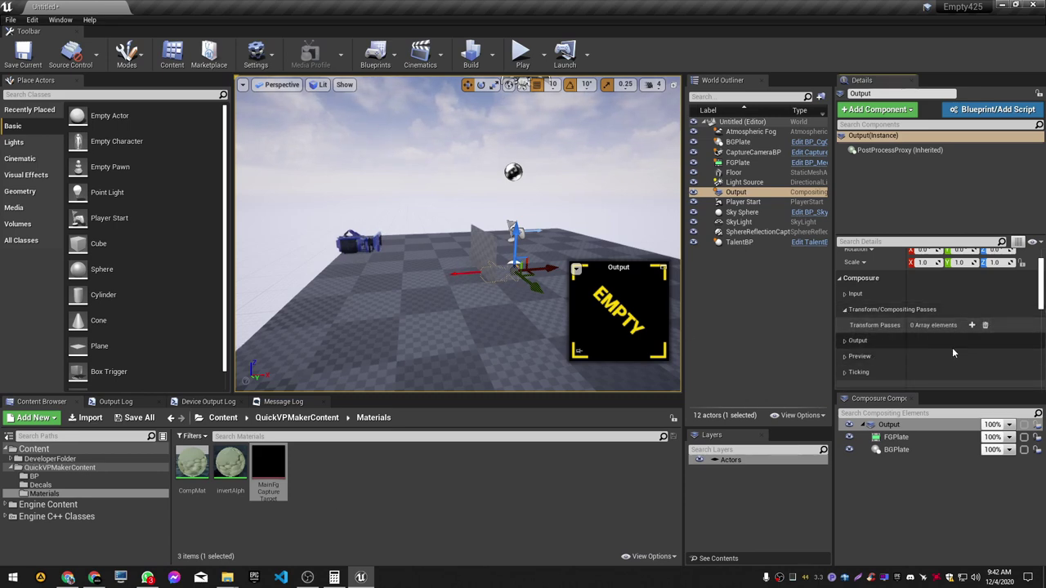
{"action": "left_click", "coordinate": [972, 325]}
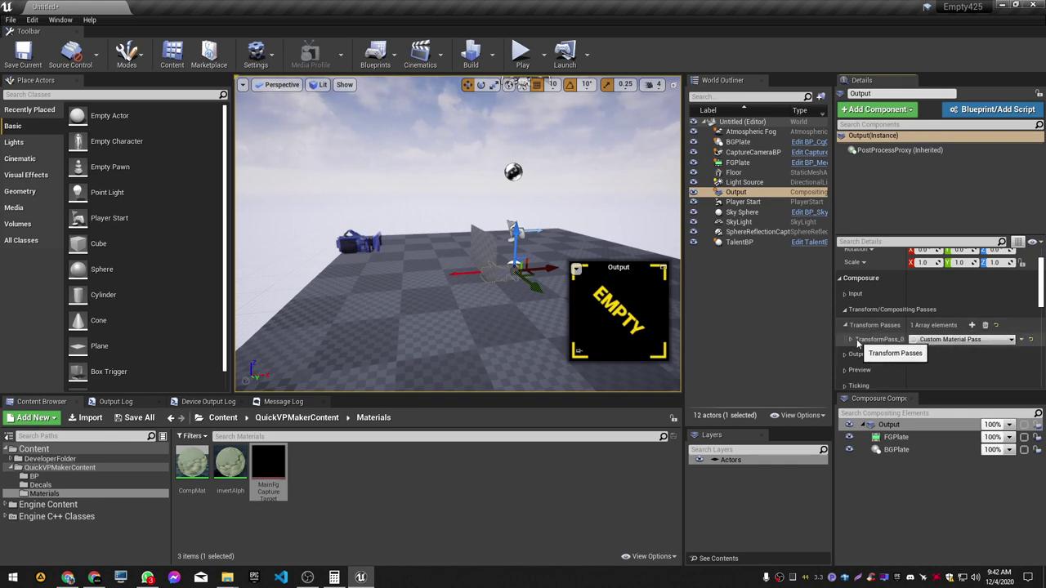
{"action": "left_click", "coordinate": [851, 340]}
{"action": "scroll", "coordinate": [900, 345], "scroll_direction": "down", "scroll_amount": 2}
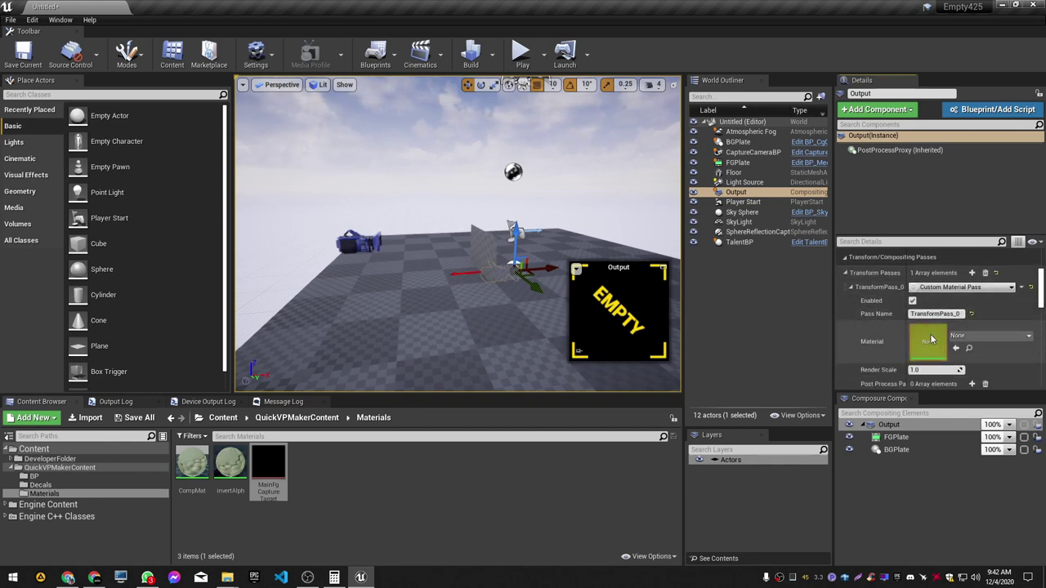
{"action": "left_click", "coordinate": [59, 467]}
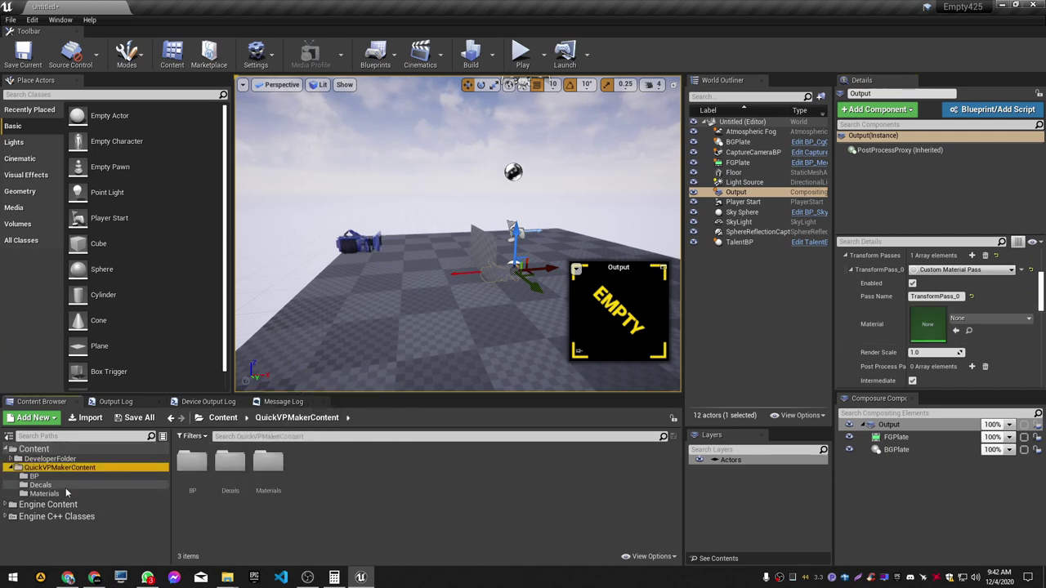
Step: Assign CompMat from QuickVPMakerContent > Materials as TransformPass_0's material
{"action": "left_click", "coordinate": [59, 494]}
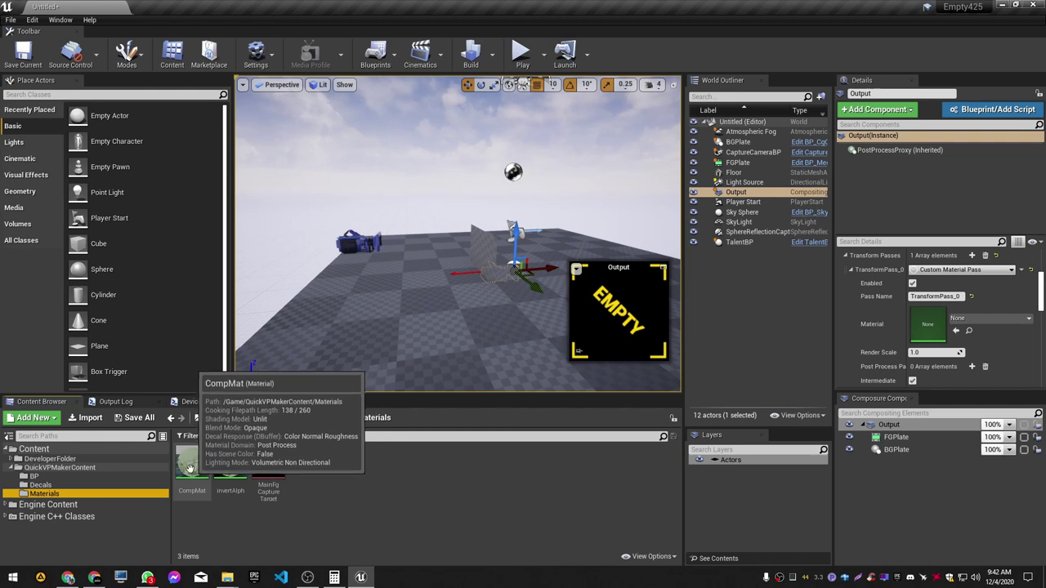
{"action": "mouse_move", "coordinate": [193, 464]}
{"action": "left_mouse_down"}
{"action": "mouse_move", "coordinate": [829, 421]}
{"action": "mouse_move", "coordinate": [987, 326]}
{"action": "left_mouse_up"}
{"action": "mouse_move", "coordinate": [459, 290]}
{"action": "right_mouse_down"}
{"action": "mouse_move", "coordinate": [489, 90]}
{"action": "mouse_move", "coordinate": [482, 114]}
{"action": "right_mouse_up"}
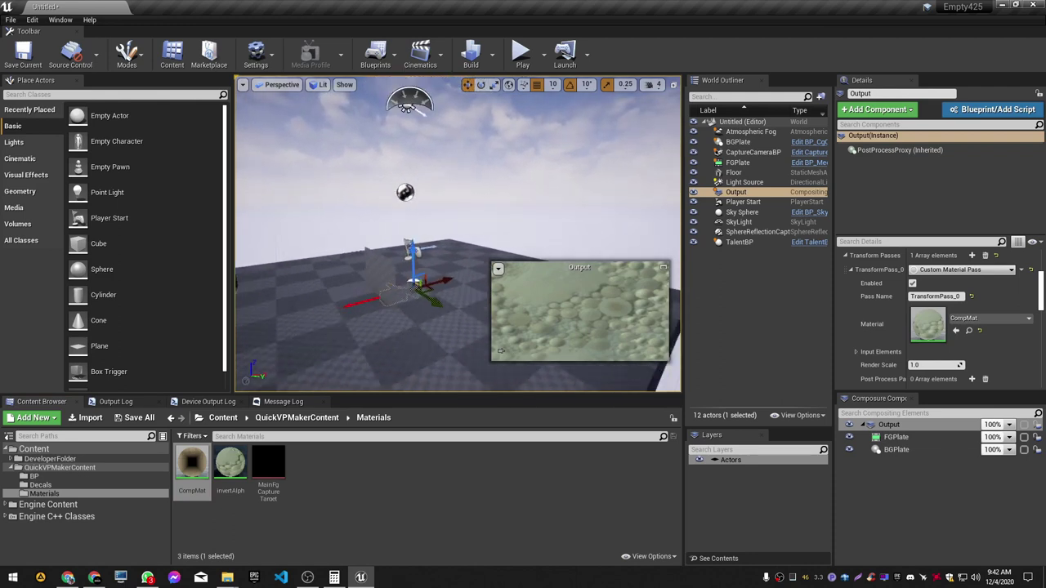
{"action": "scroll", "coordinate": [961, 341], "scroll_direction": "down", "scroll_amount": 3}
{"action": "scroll", "coordinate": [961, 342], "scroll_direction": "down", "scroll_amount": 1}
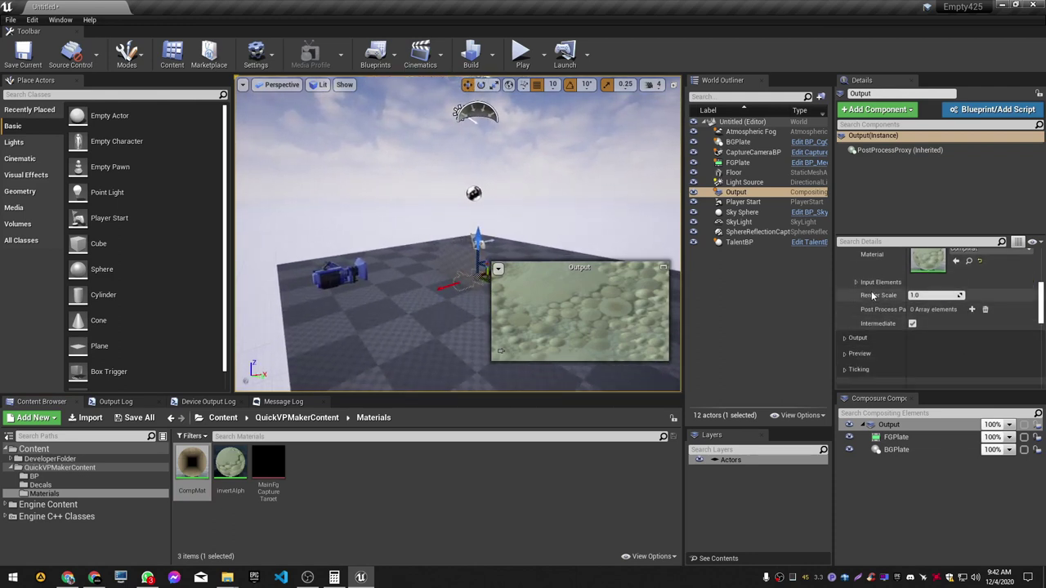
Step: Set the pass's FG input to FGPlate and BG input to BGPlate, then check the previews
{"action": "left_click", "coordinate": [857, 283]}
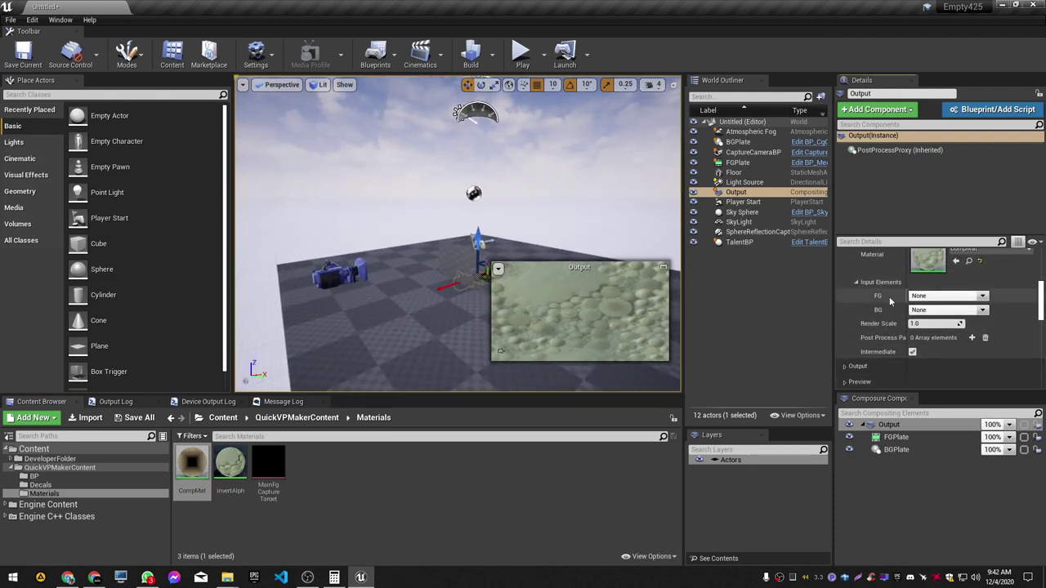
{"action": "left_click", "coordinate": [980, 298]}
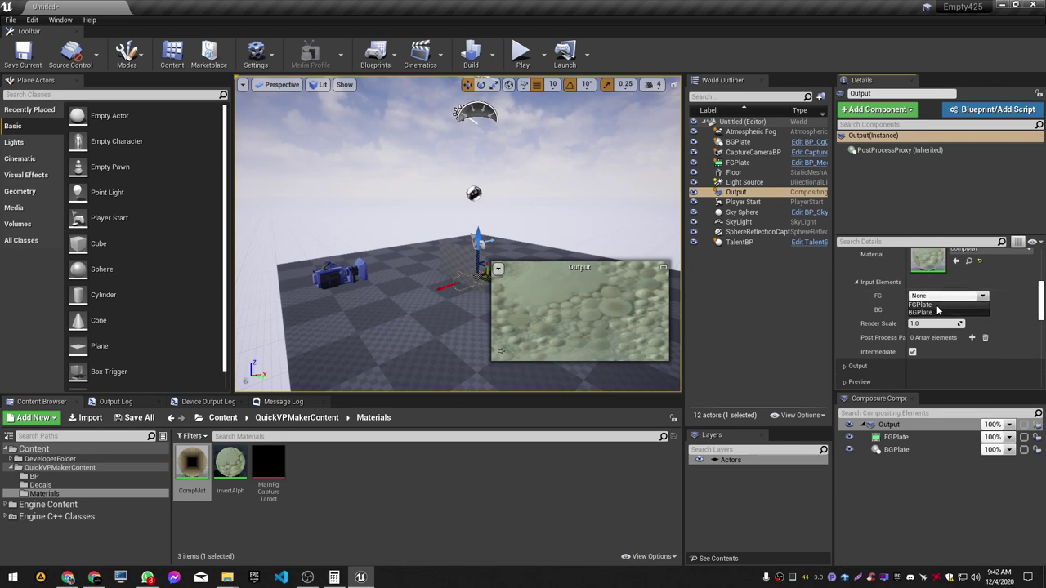
{"action": "left_click", "coordinate": [938, 307]}
{"action": "left_click", "coordinate": [984, 312]}
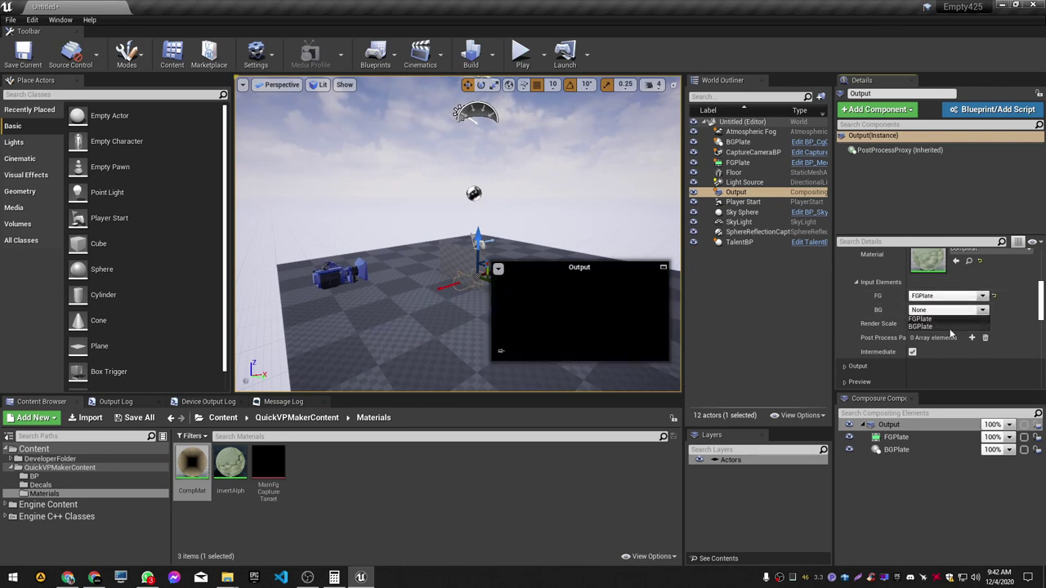
{"action": "left_click", "coordinate": [940, 327]}
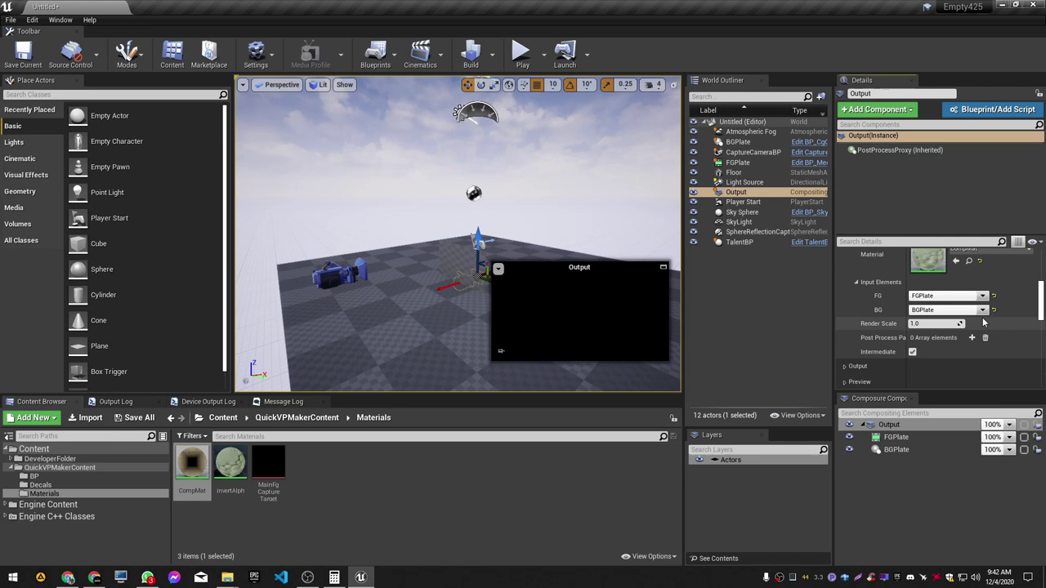
{"action": "left_click", "coordinate": [929, 487]}
{"action": "left_click", "coordinate": [889, 425]}
{"action": "left_click", "coordinate": [905, 452]}
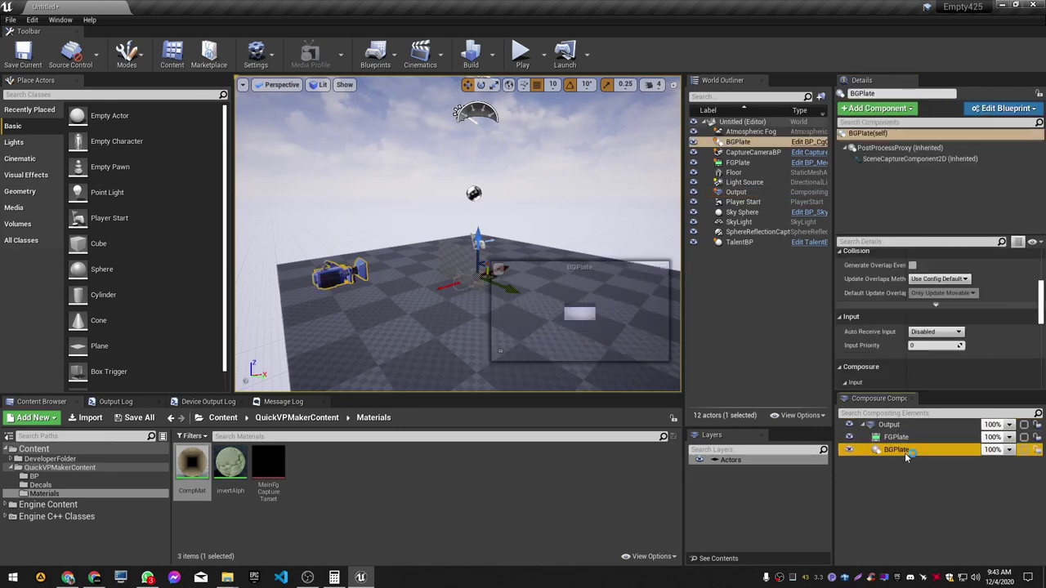
{"action": "left_click", "coordinate": [890, 425]}
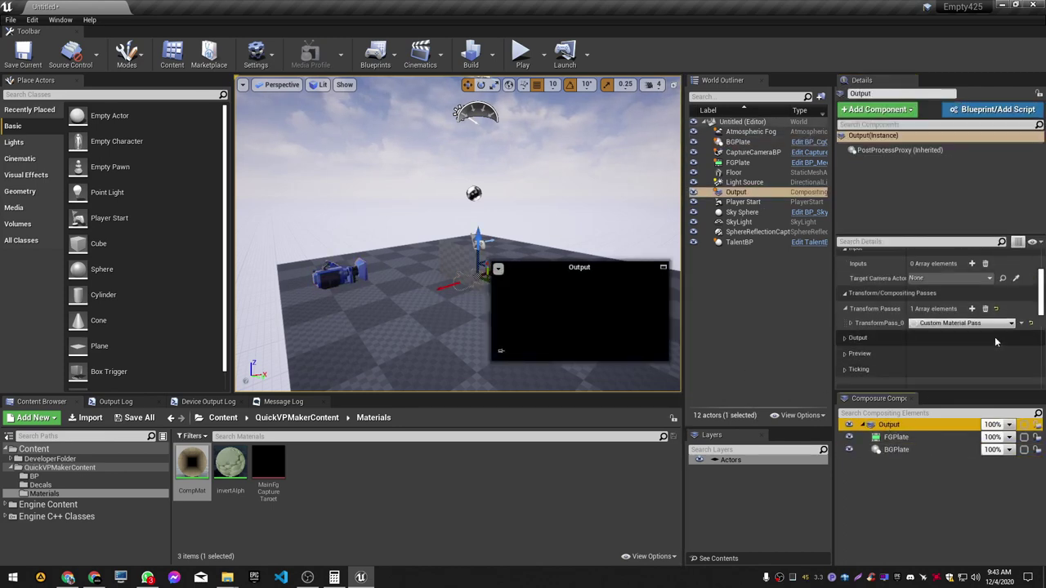
Step: Set Output's Target Camera Actor to CaptureCameraBP, then preview BGPlate and deselect it
{"action": "scroll", "coordinate": [907, 318], "scroll_direction": "up", "scroll_amount": 2}
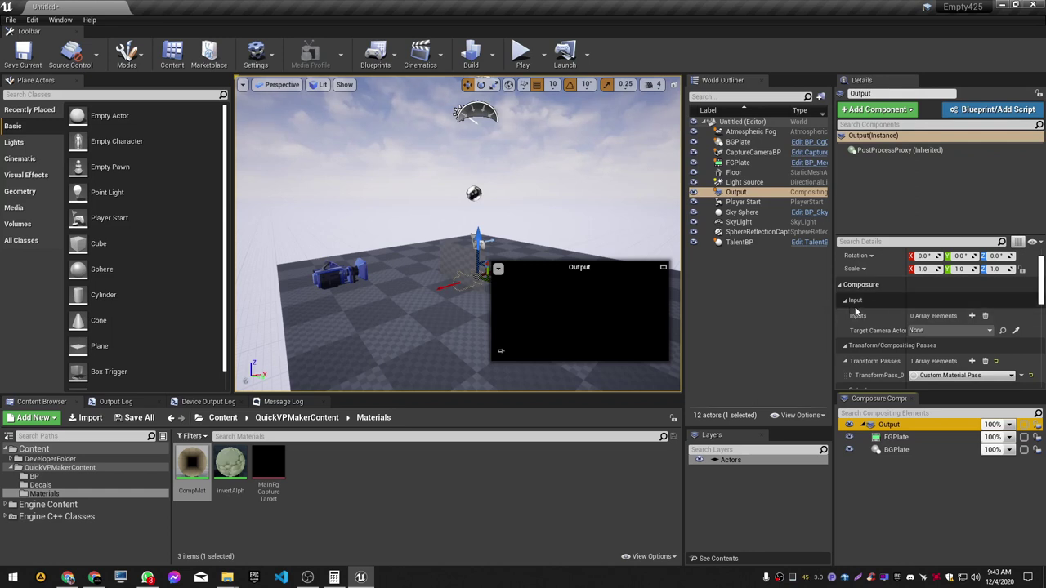
{"action": "left_click", "coordinate": [952, 331]}
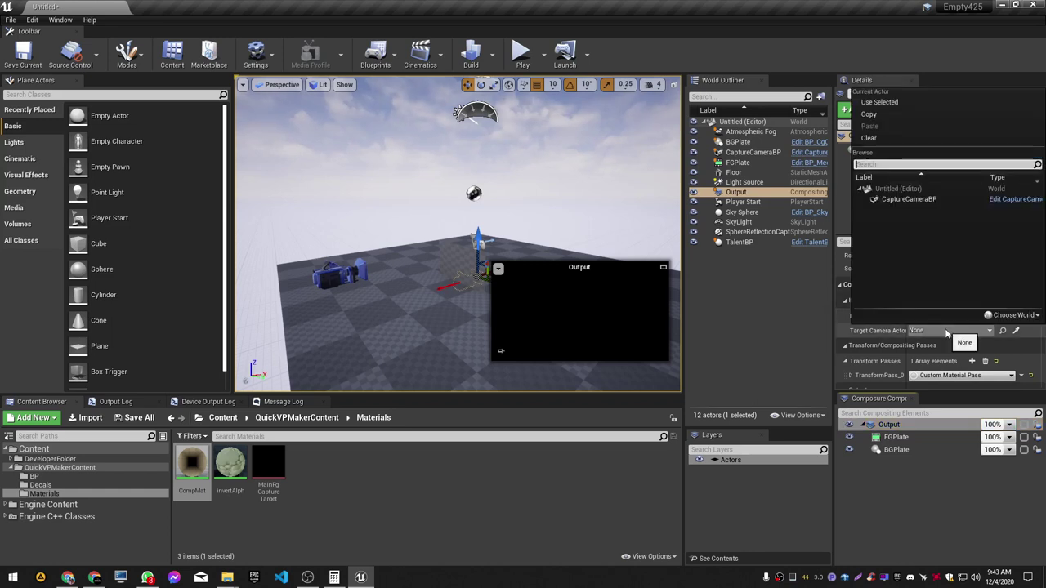
{"action": "left_click", "coordinate": [909, 203]}
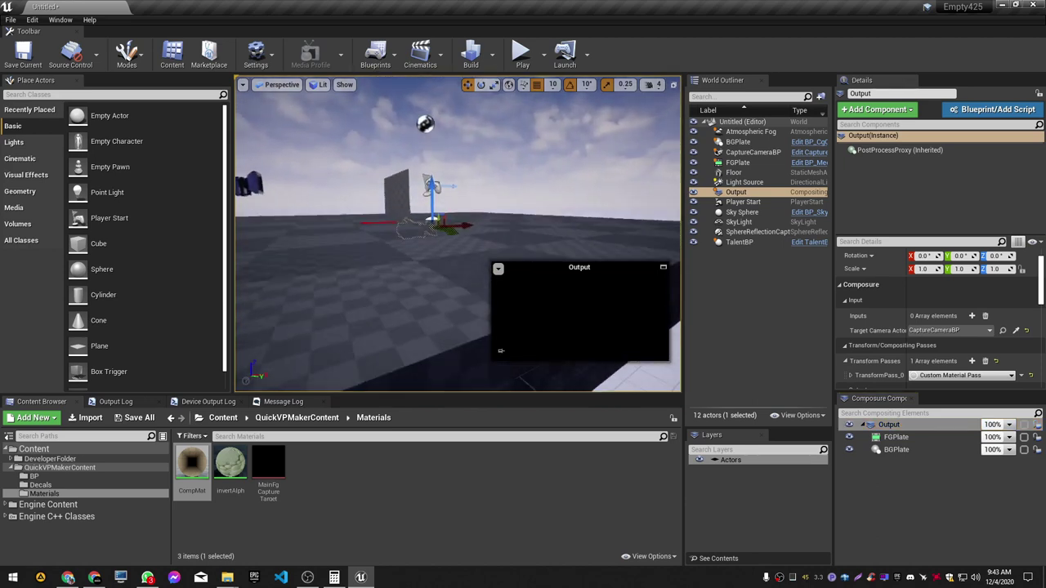
{"action": "right_click_drag", "start_coordinate": [482, 90], "coordinate": [482, 90]}
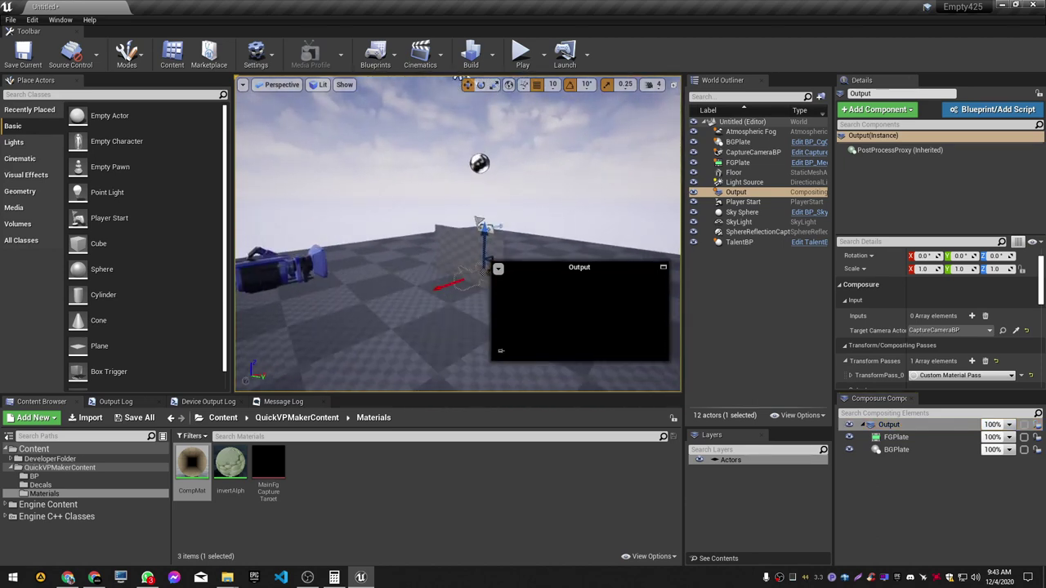
{"action": "left_click", "coordinate": [908, 449]}
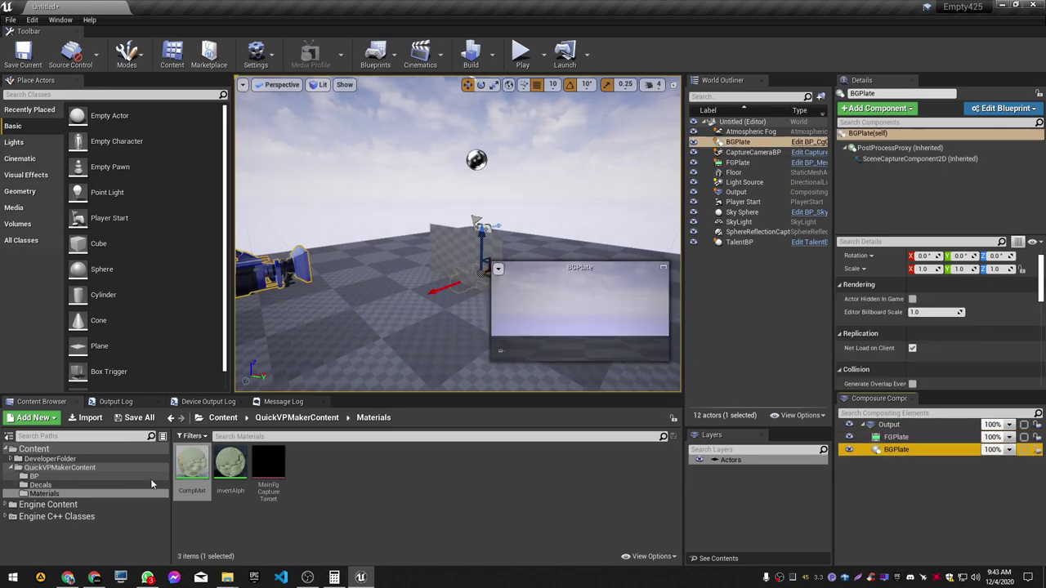
{"action": "left_click", "coordinate": [468, 278]}
{"action": "mouse_move", "coordinate": [468, 278]}
{"action": "left_mouse_down"}
{"action": "mouse_move", "coordinate": [480, 256]}
{"action": "mouse_move", "coordinate": [482, 294]}
{"action": "left_mouse_up"}
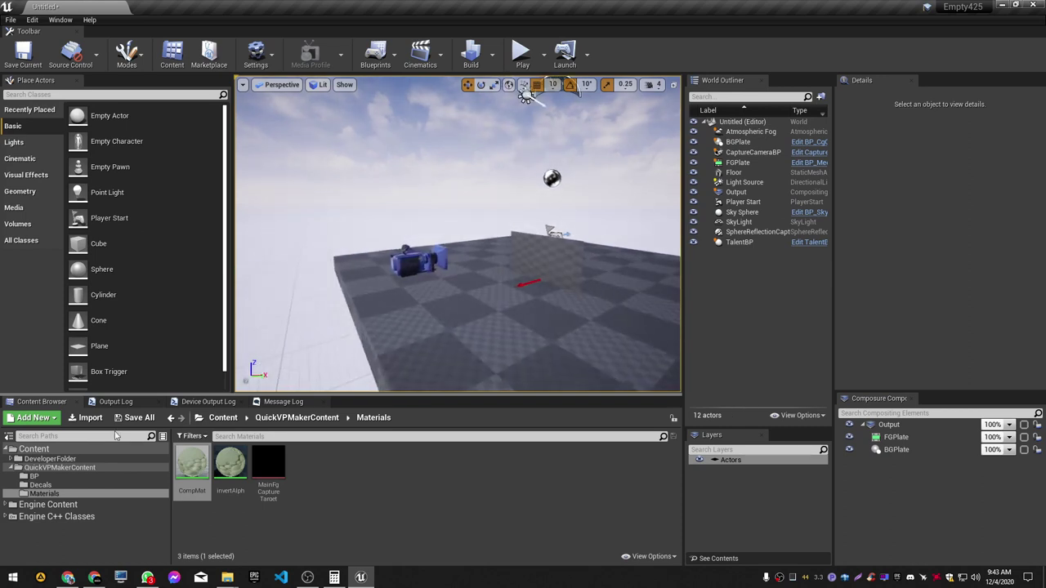
{"action": "left_click", "coordinate": [59, 468]}
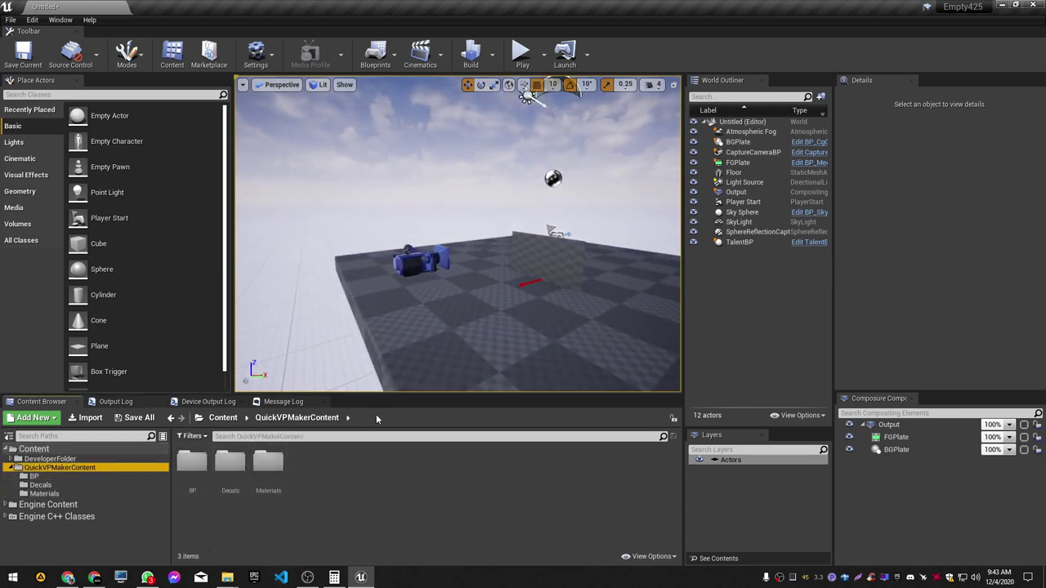
Step: In File Explorer, browse the MOONCAKE Visuals Data drive to Resources > Virtual Production Footage
{"action": "key", "text": "super+e"}
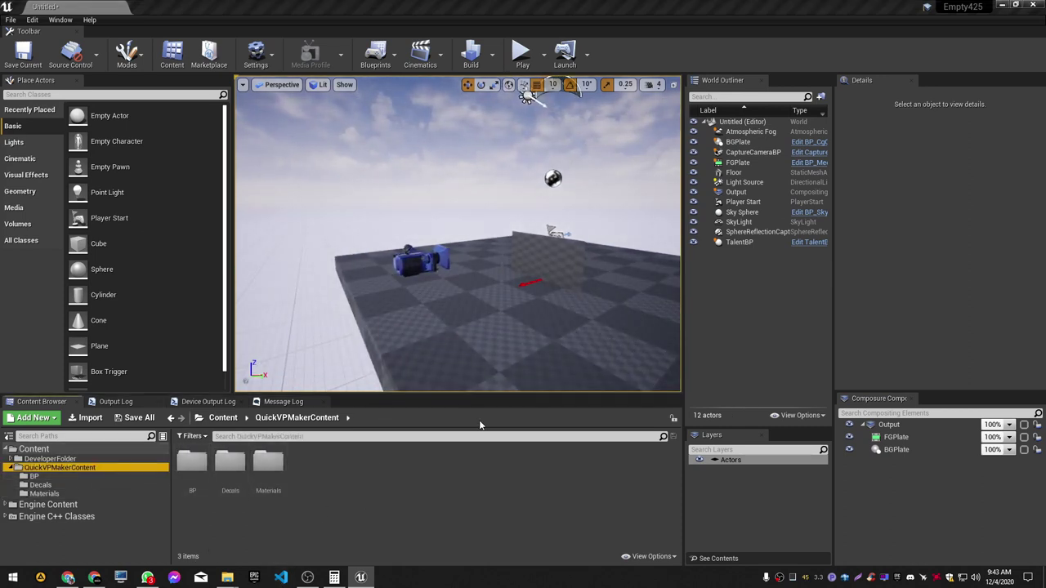
{"action": "double_click", "coordinate": [254, 326]}
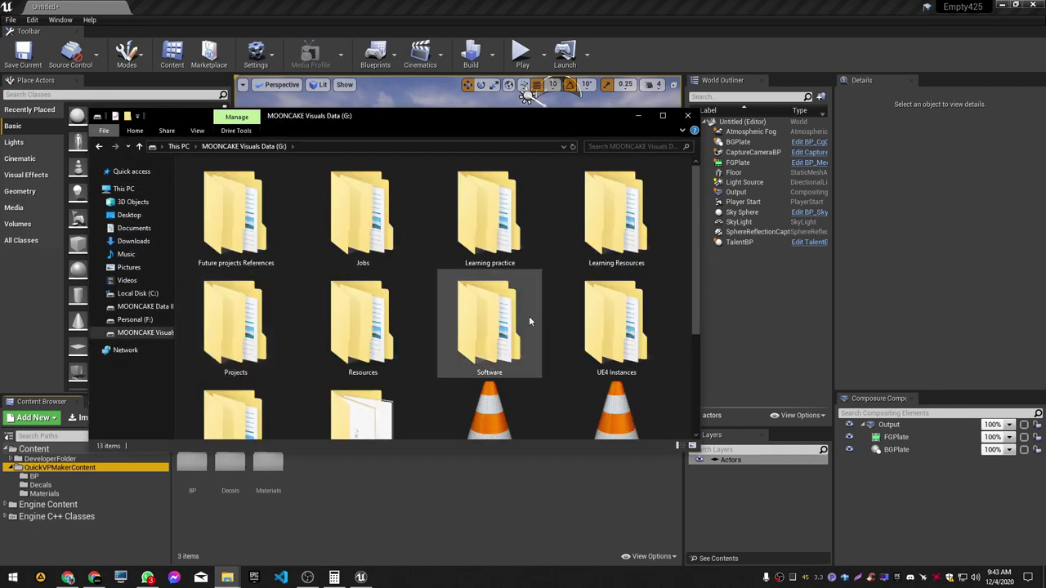
{"action": "scroll", "coordinate": [389, 331], "scroll_direction": "down", "scroll_amount": 1}
{"action": "scroll", "coordinate": [389, 331], "scroll_direction": "up", "scroll_amount": 1}
{"action": "scroll", "coordinate": [389, 331], "scroll_direction": "down", "scroll_amount": 1}
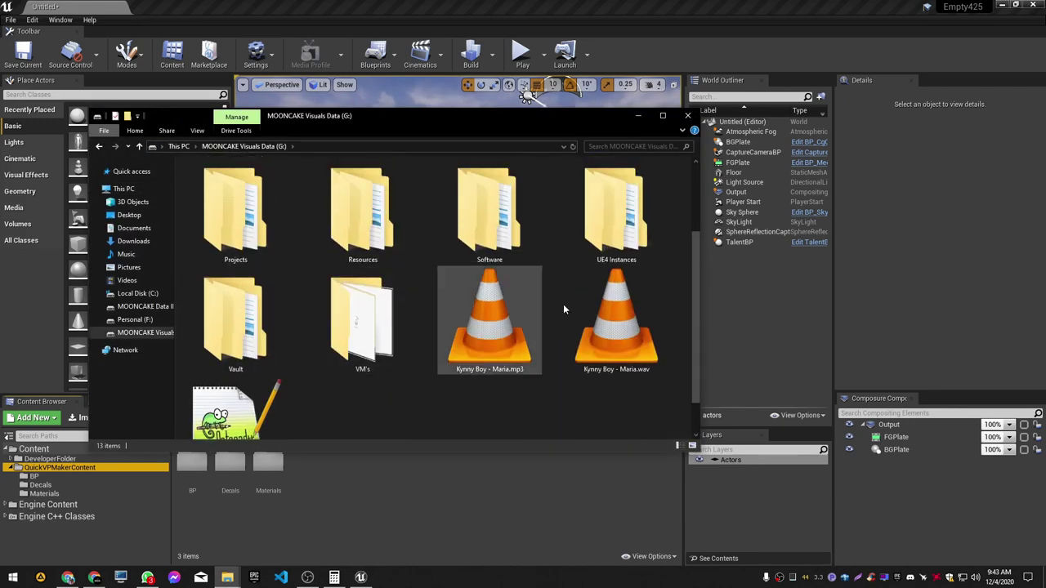
{"action": "scroll", "coordinate": [441, 294], "scroll_direction": "up", "scroll_amount": 1}
{"action": "double_click", "coordinate": [372, 333]}
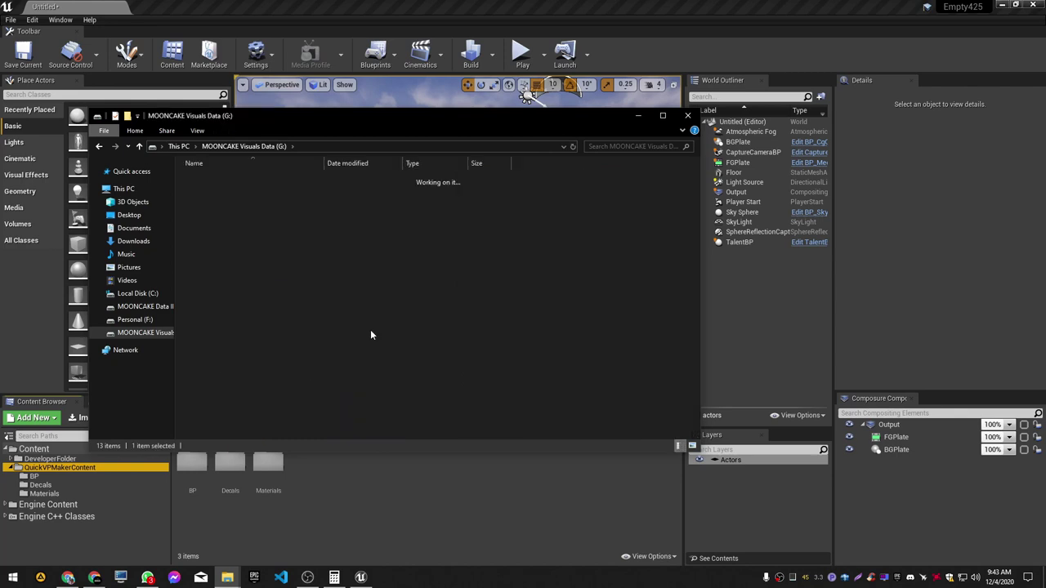
{"action": "double_click", "coordinate": [273, 304]}
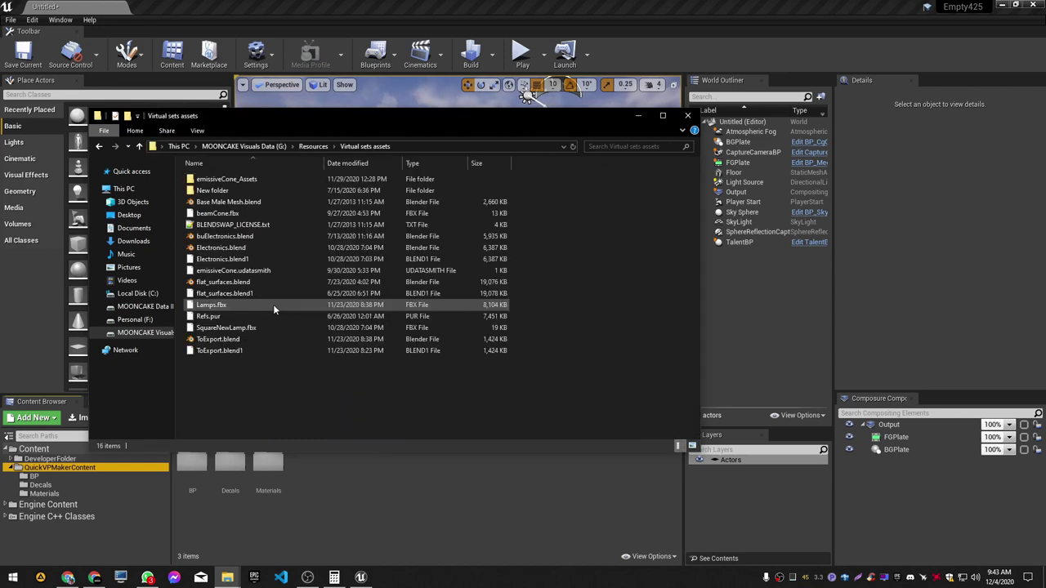
{"action": "key", "text": "alt+Left"}
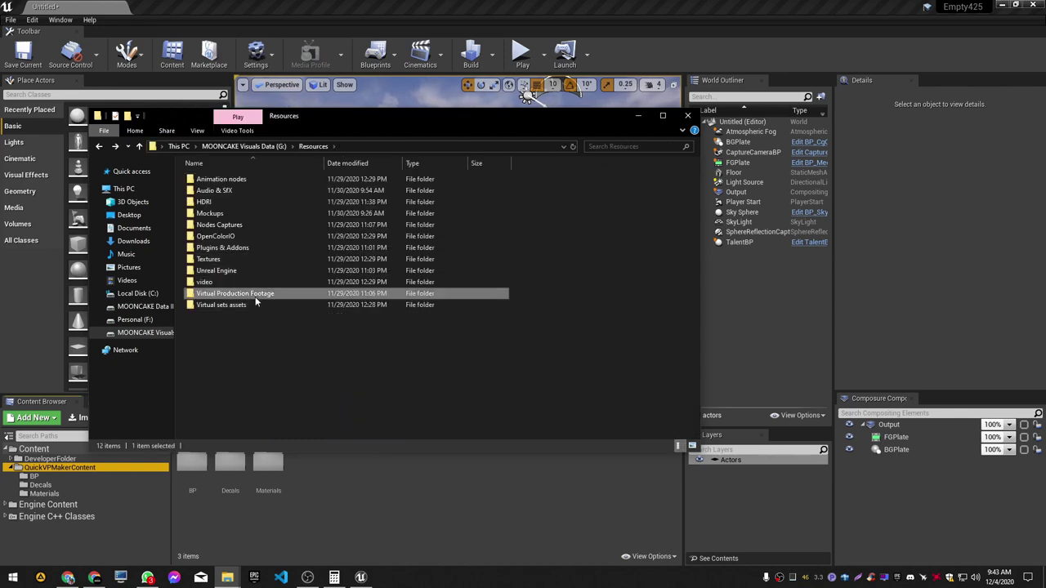
{"action": "double_click", "coordinate": [264, 293]}
Step: Drag Green_Costume-Girl.mp4 into the Content Browser's QuickVPMakerContent folder
{"action": "scroll", "coordinate": [388, 334], "scroll_direction": "up", "scroll_amount": 2, "text": "ctrl"}
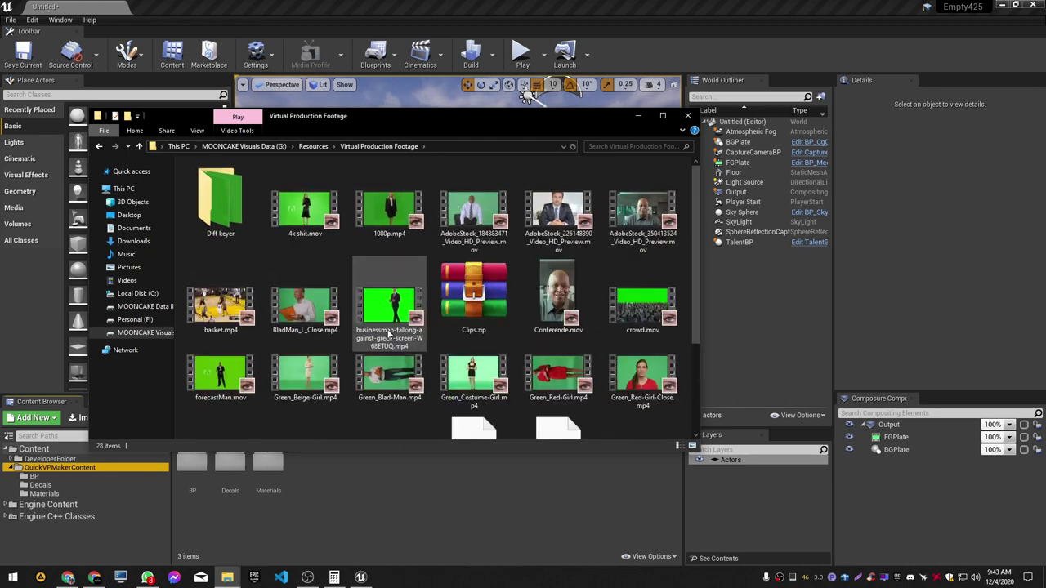
{"action": "scroll", "coordinate": [388, 333], "scroll_direction": "down", "scroll_amount": 3}
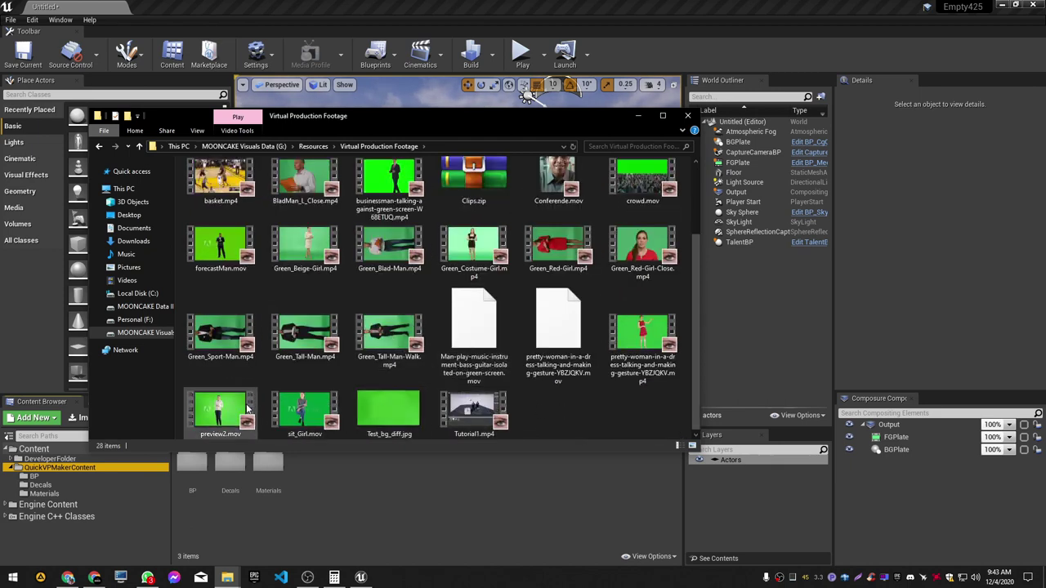
{"action": "left_click_drag", "start_coordinate": [643, 335], "coordinate": [391, 505]}
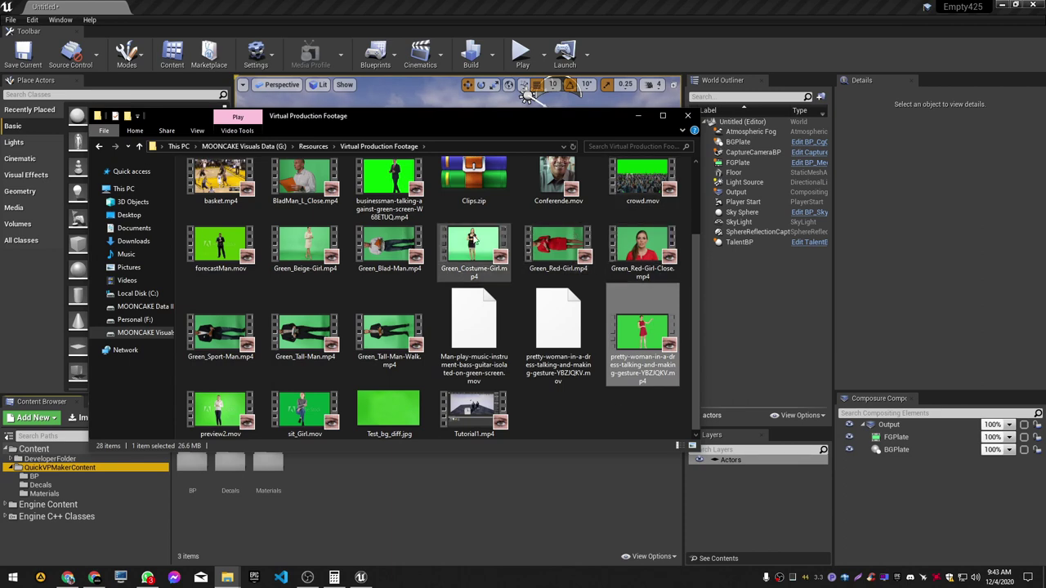
{"action": "left_click_drag", "start_coordinate": [474, 249], "coordinate": [375, 499]}
Step: Finish importing the clip and create a Media Player named GirlPlayer with its video texture
{"action": "left_click", "coordinate": [397, 520]}
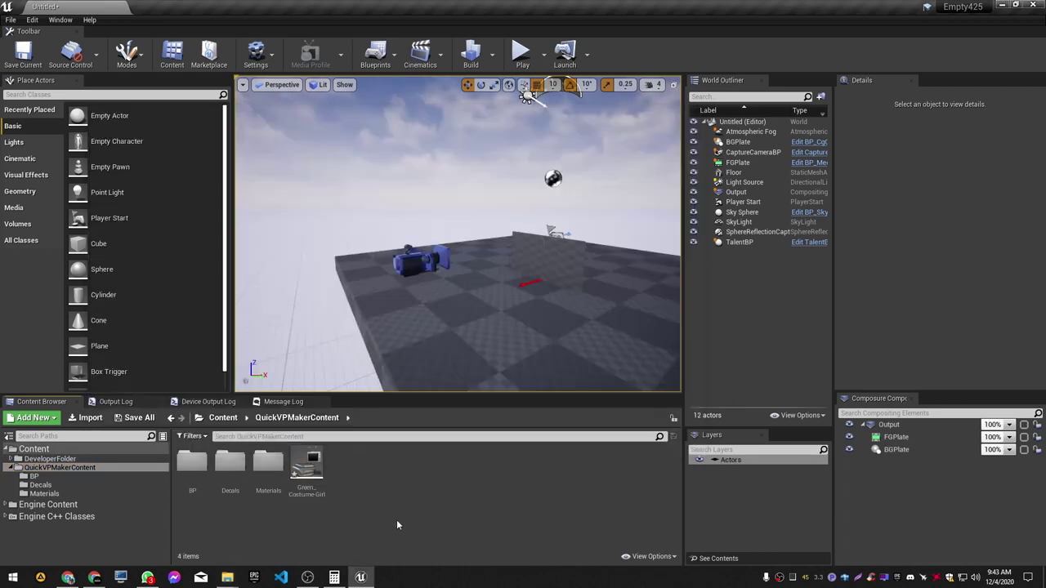
{"action": "right_click", "coordinate": [346, 450]}
{"action": "mouse_move", "coordinate": [447, 393]}
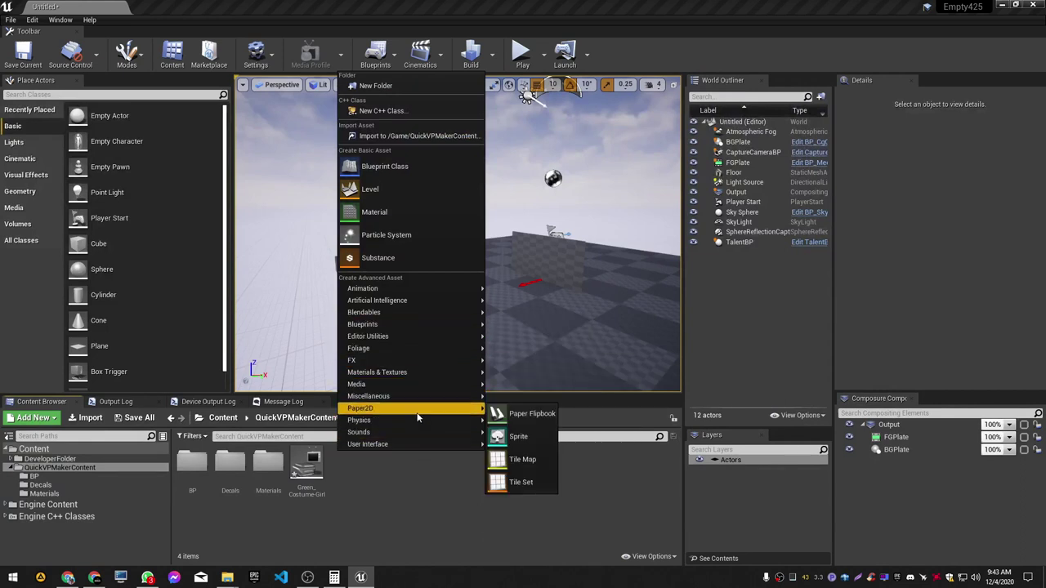
{"action": "mouse_move", "coordinate": [413, 386]}
{"action": "left_click", "coordinate": [510, 394]}
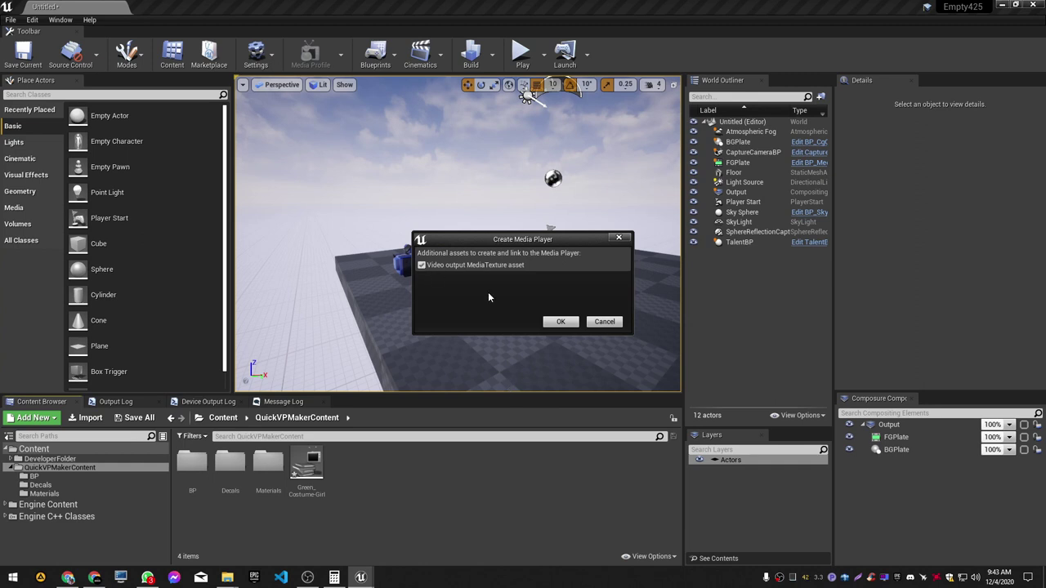
{"action": "left_click", "coordinate": [551, 321]}
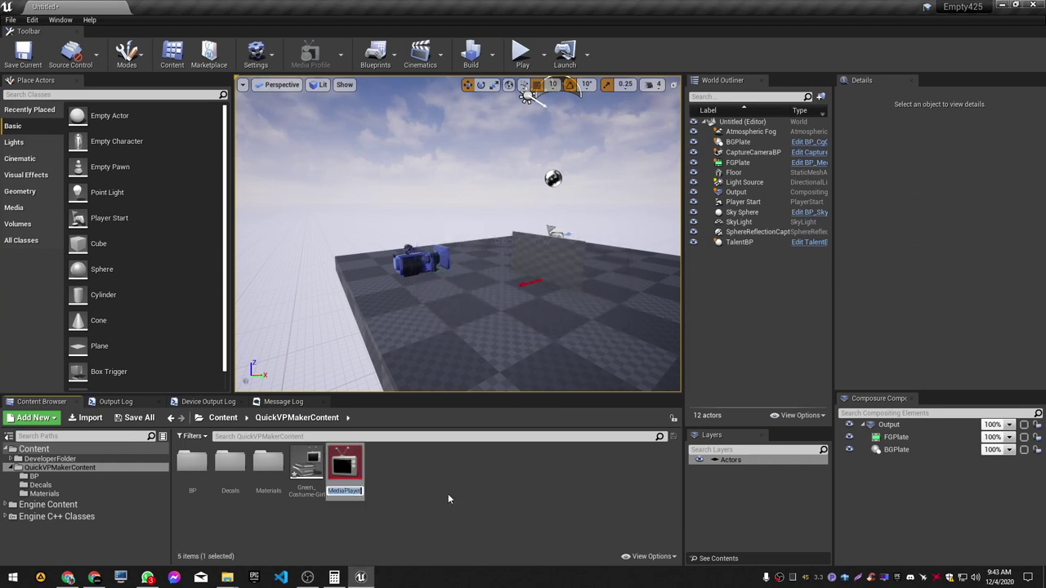
{"action": "type", "text": "irlPlayer"}
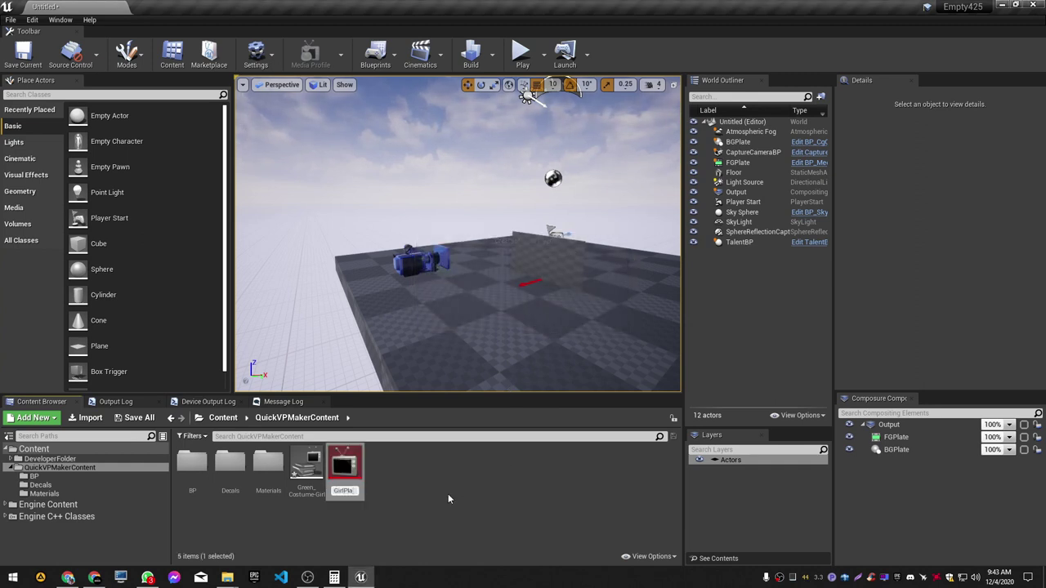
{"action": "key", "text": "BackSpace"}
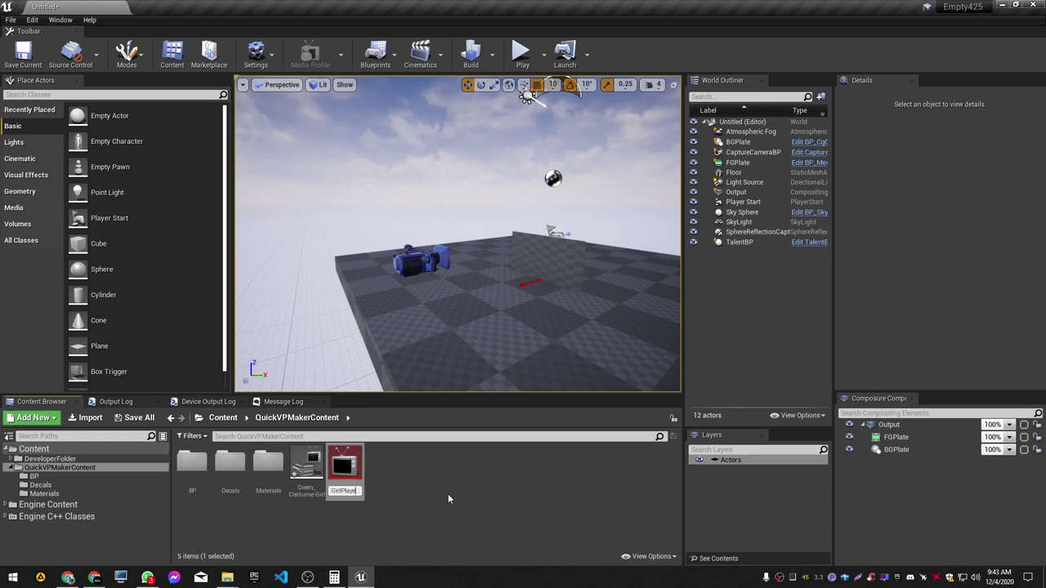
{"action": "type", "text": "r"}
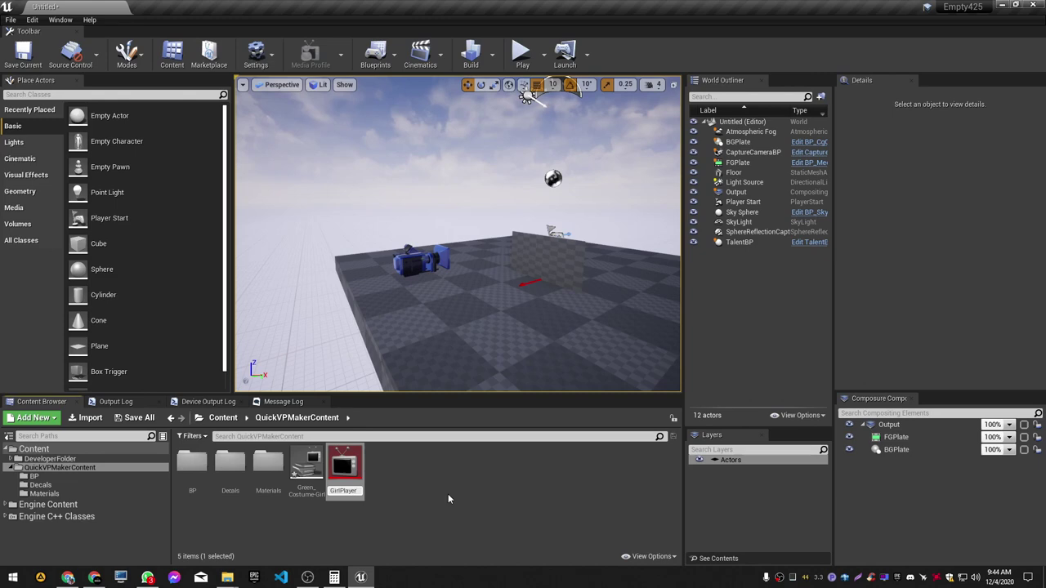
{"action": "key", "text": "Return"}
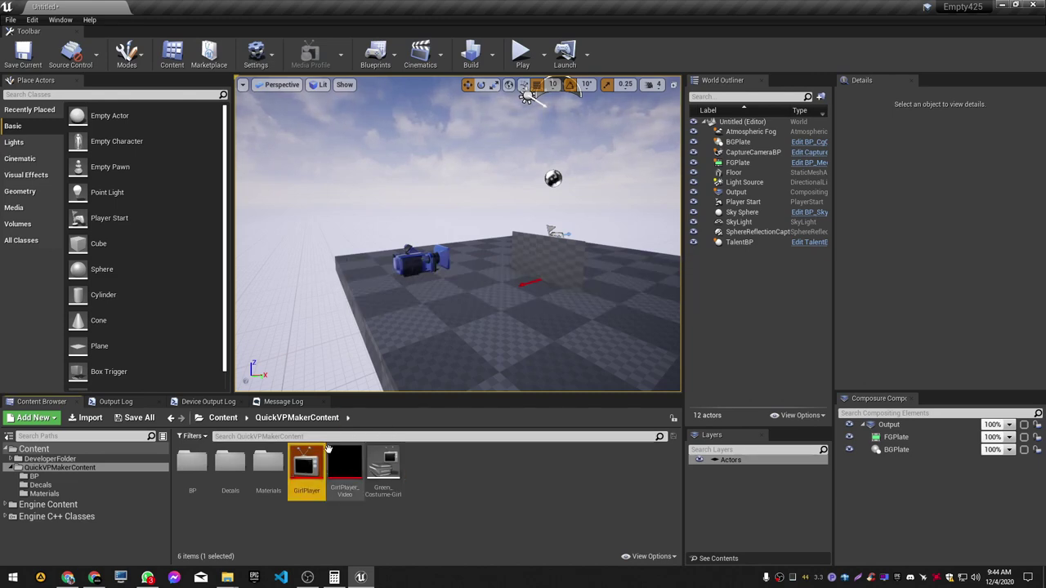
Step: In GirlPlayer, load and play Green_Costume-Girl, then pause it and return to the level
{"action": "double_click", "coordinate": [306, 470]}
{"action": "left_click_drag", "start_coordinate": [262, 55], "coordinate": [195, 5]}
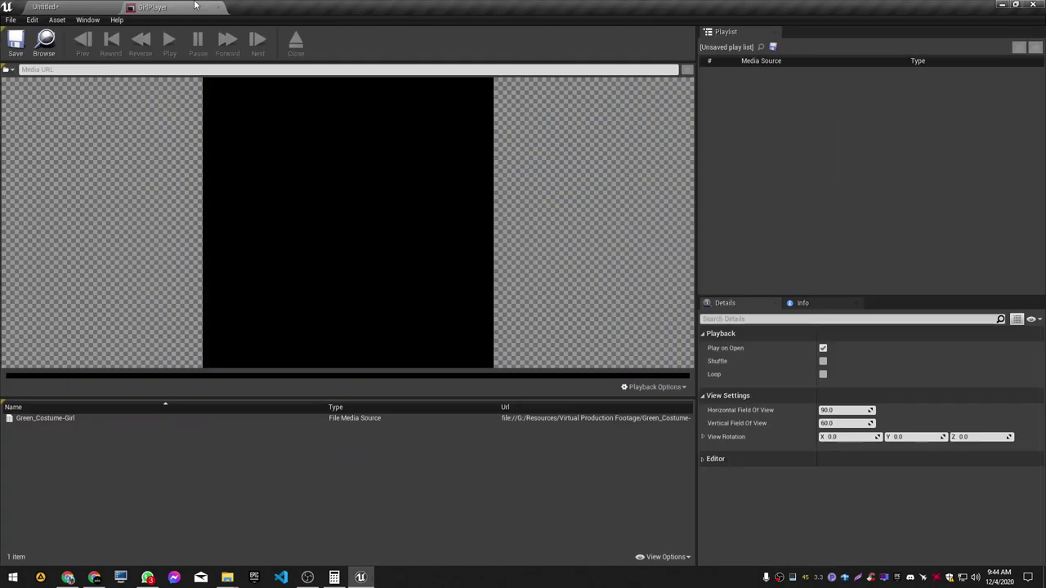
{"action": "double_click", "coordinate": [95, 418]}
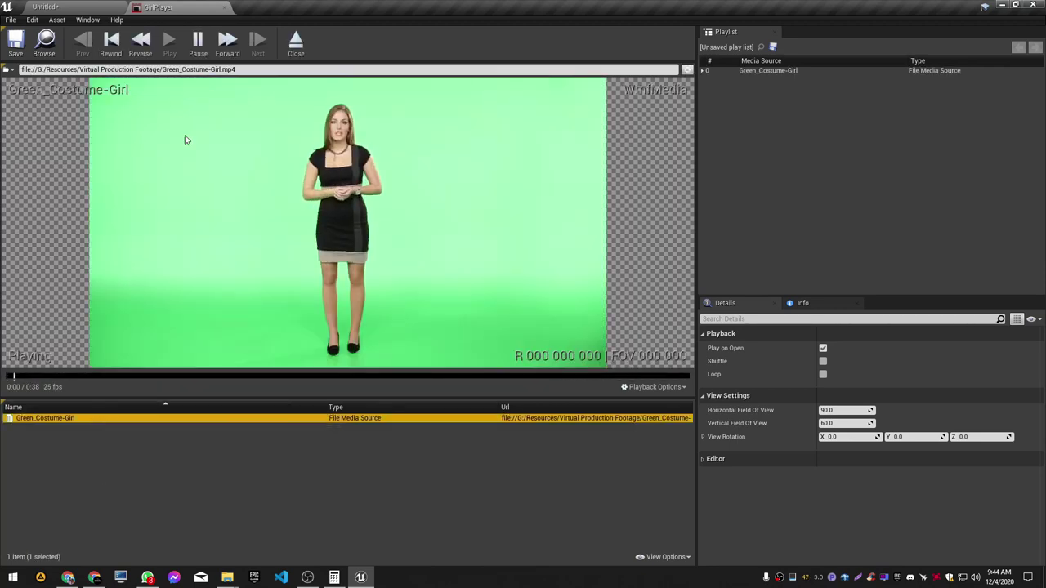
{"action": "left_click", "coordinate": [197, 42]}
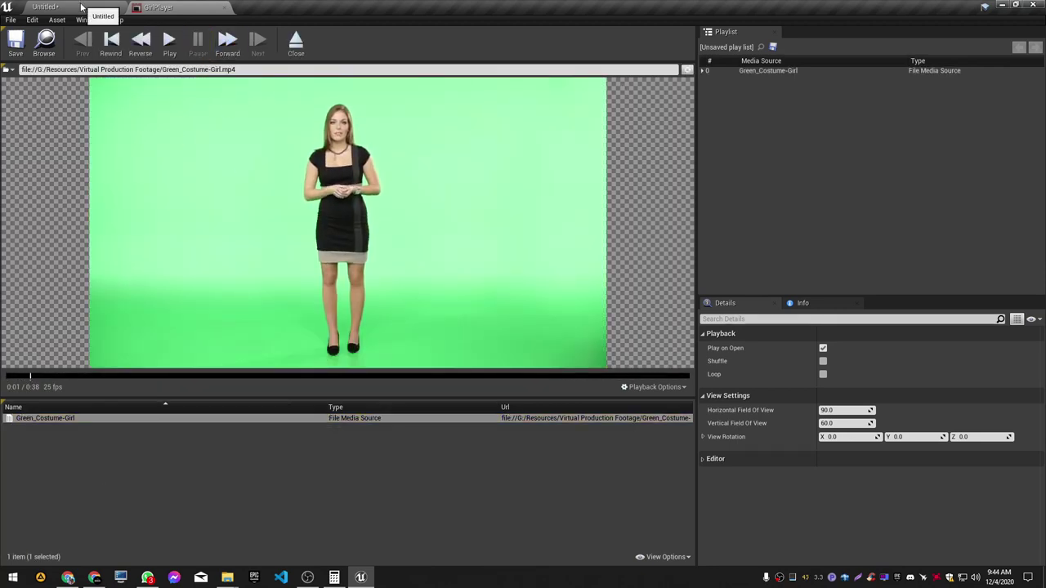
{"action": "left_click", "coordinate": [81, 7]}
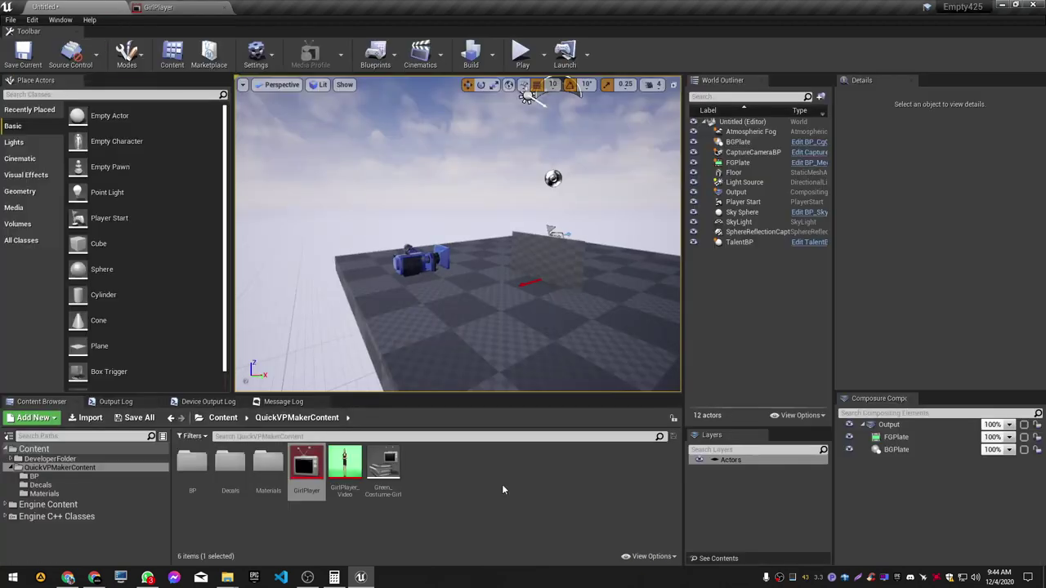
Step: Check the GirlPlayer_Video texture and recheck the loaded clip in GirlPlayer
{"action": "left_click", "coordinate": [389, 474]}
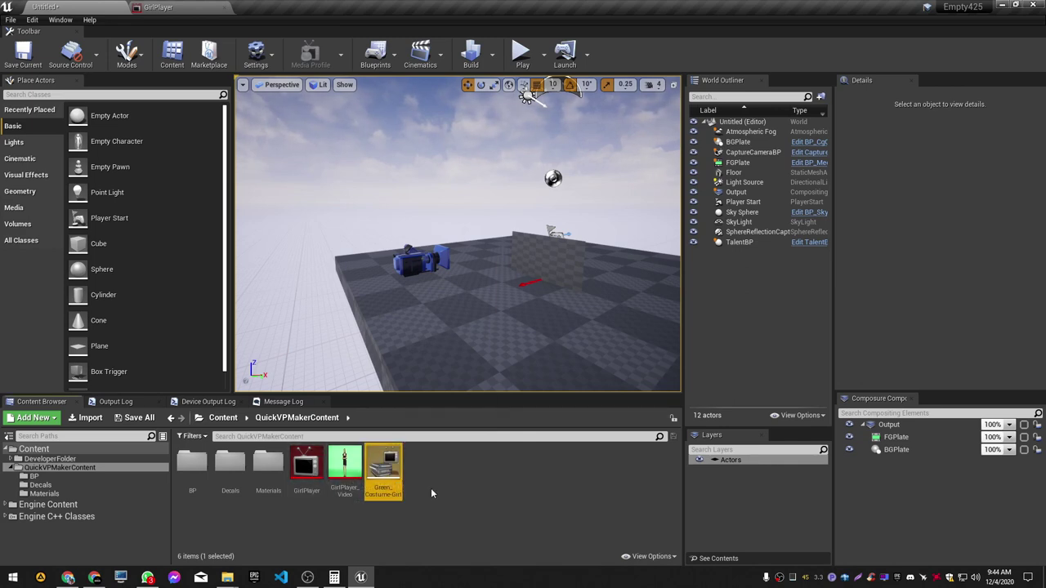
{"action": "right_click", "coordinate": [497, 487]}
{"action": "left_click", "coordinate": [345, 470]}
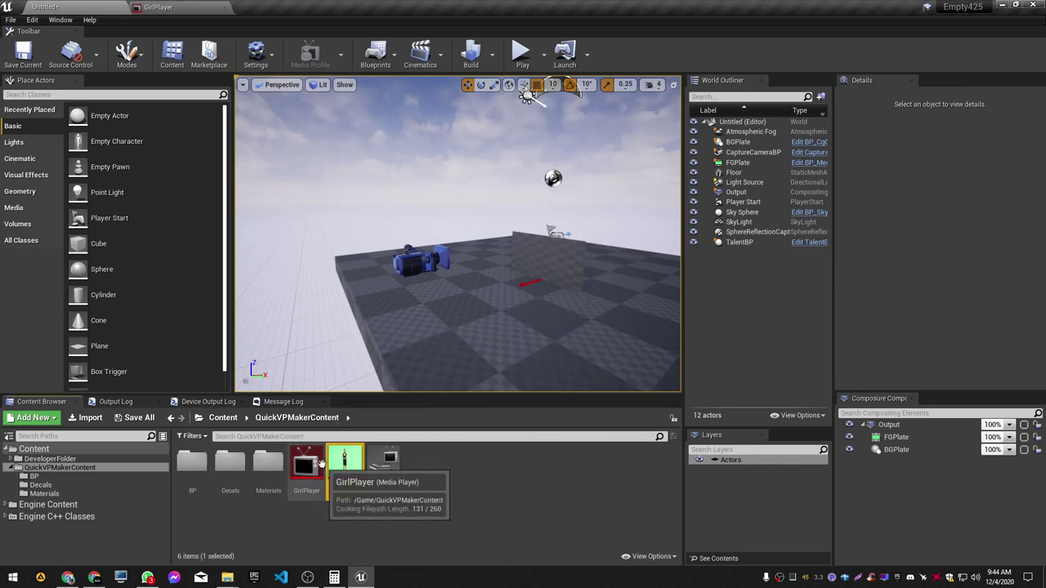
{"action": "double_click", "coordinate": [320, 463]}
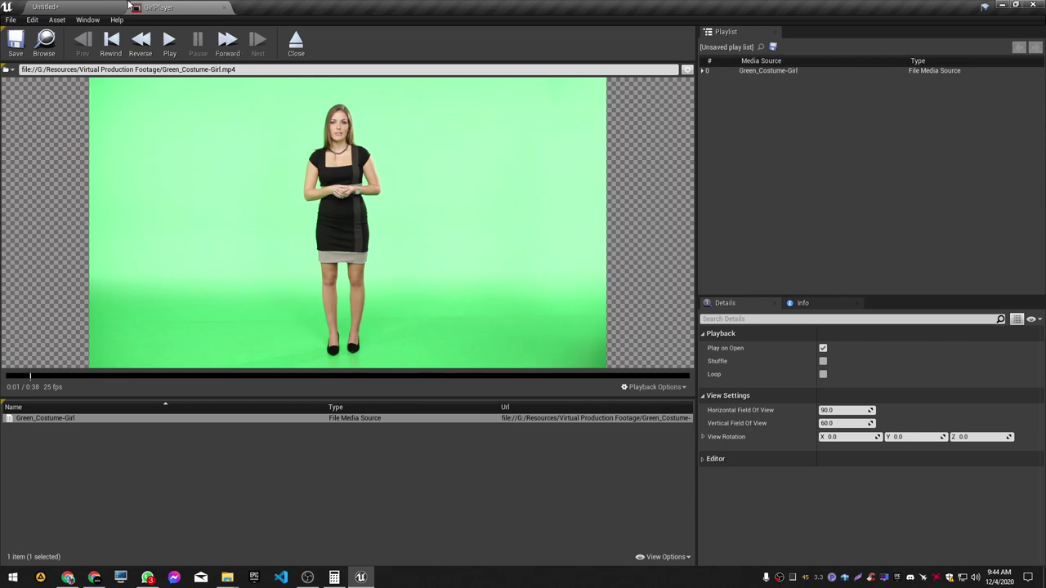
{"action": "left_click", "coordinate": [79, 6]}
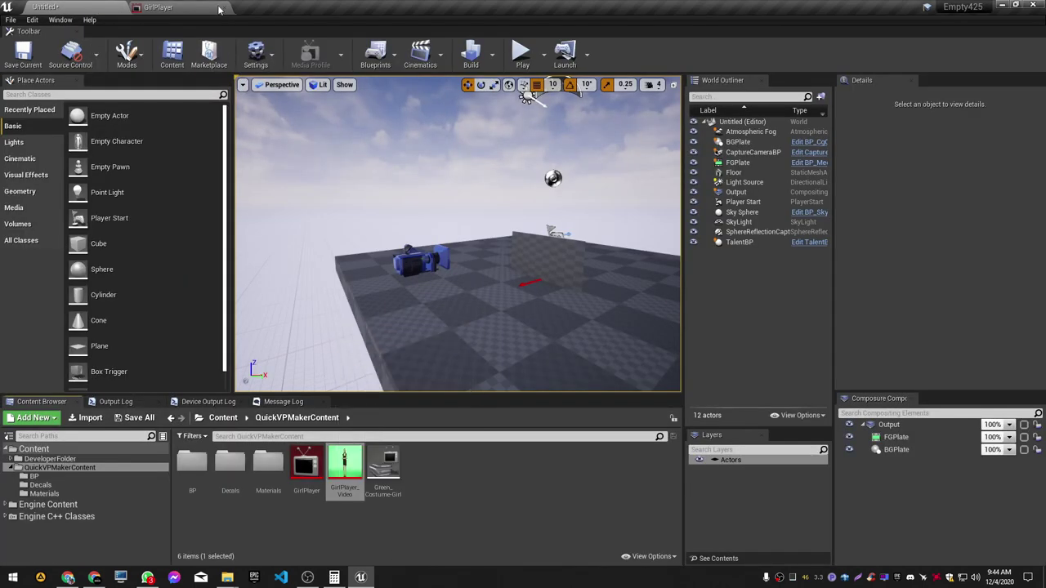
{"action": "left_click_drag", "start_coordinate": [423, 303], "coordinate": [423, 303]}
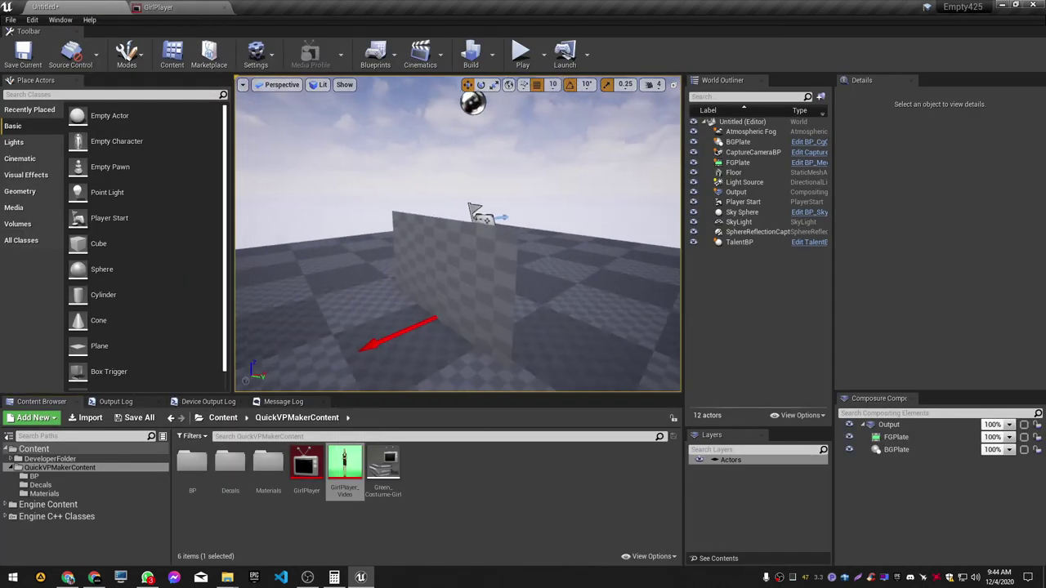
Step: Give TalentBP the GirlPlayer media player and paste the Green_Costume-Girl.mp4 path as its Footage to Play Url
{"action": "left_click", "coordinate": [425, 319]}
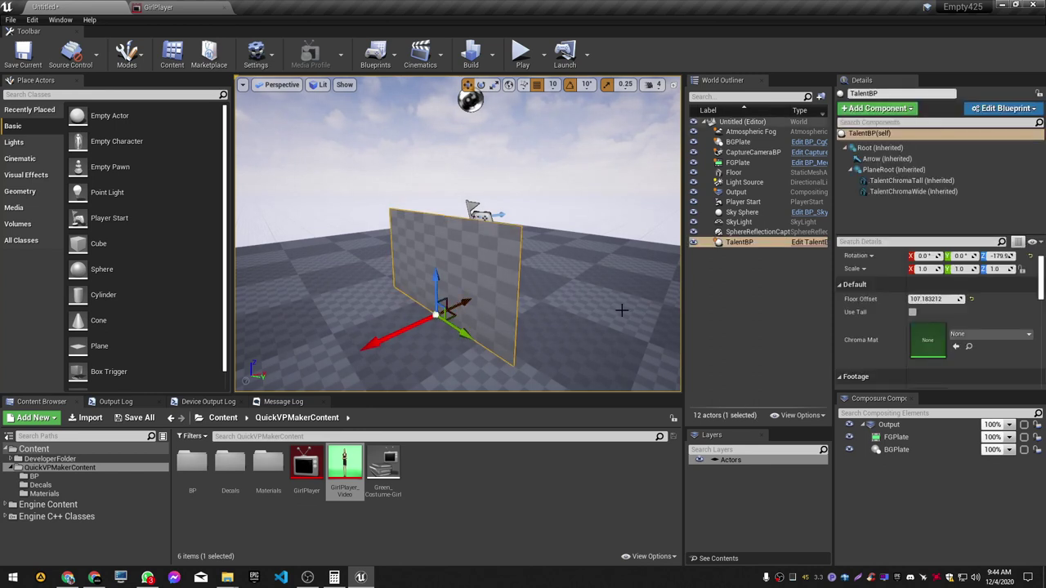
{"action": "scroll", "coordinate": [871, 341], "scroll_direction": "down", "scroll_amount": 2}
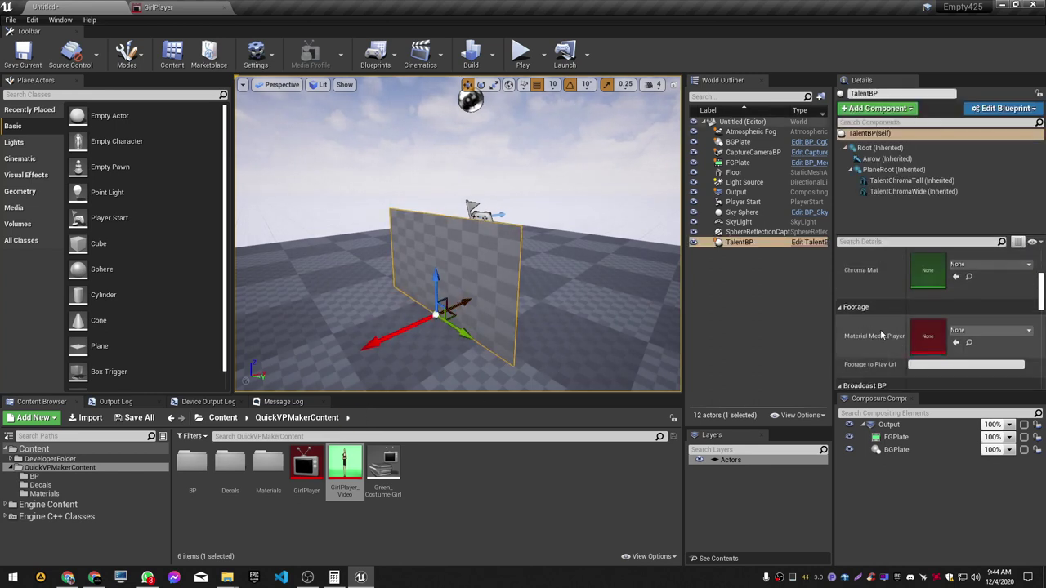
{"action": "left_click_drag", "start_coordinate": [305, 470], "coordinate": [923, 304]}
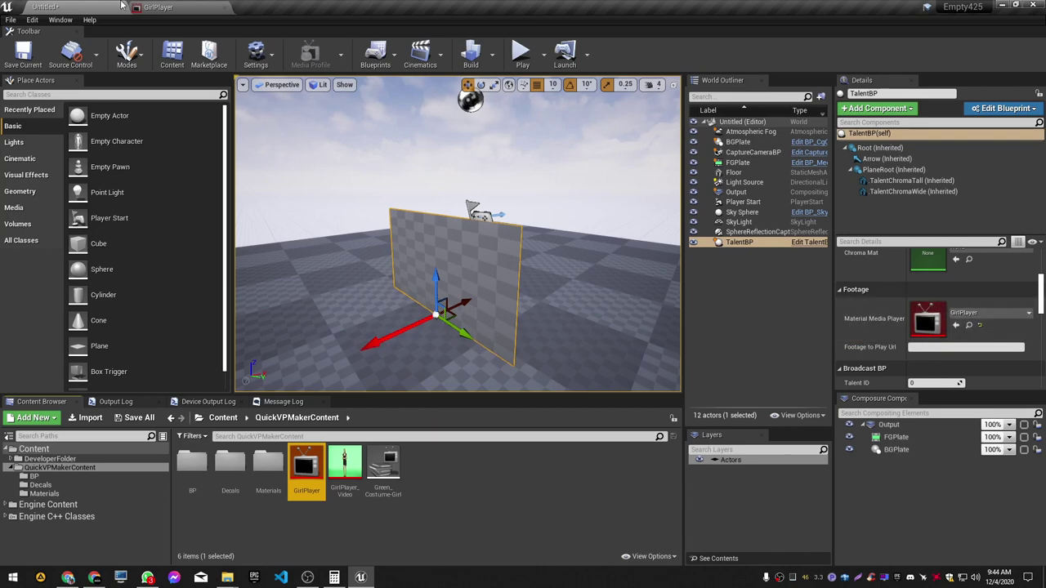
{"action": "left_click", "coordinate": [188, 6]}
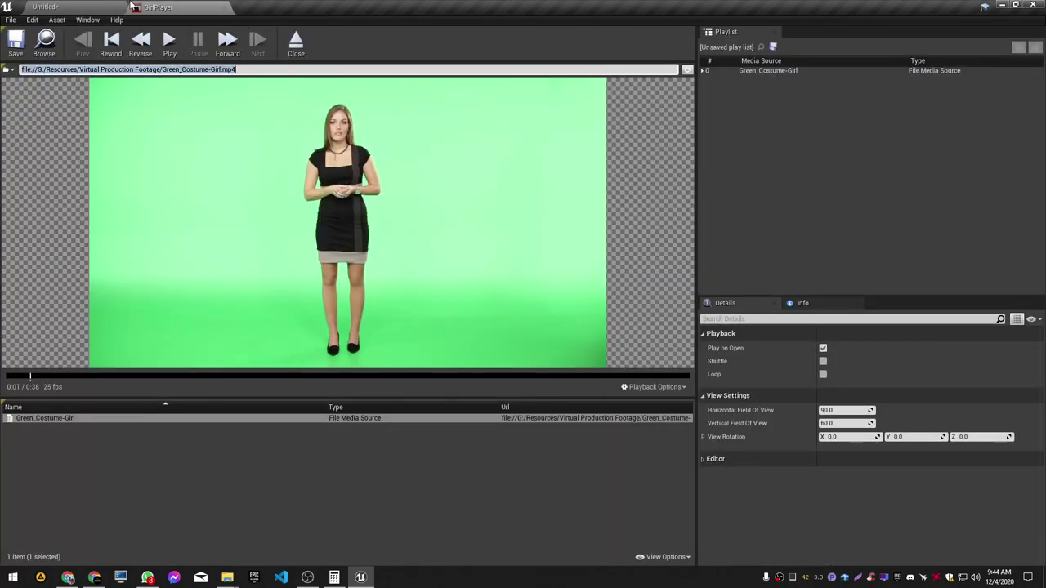
{"action": "left_click", "coordinate": [76, 6]}
{"action": "left_click", "coordinate": [984, 347]}
{"action": "type", "text": "file://G:/Resources/Virtual Production Footage/Green_Costume-Girl.mp4"}
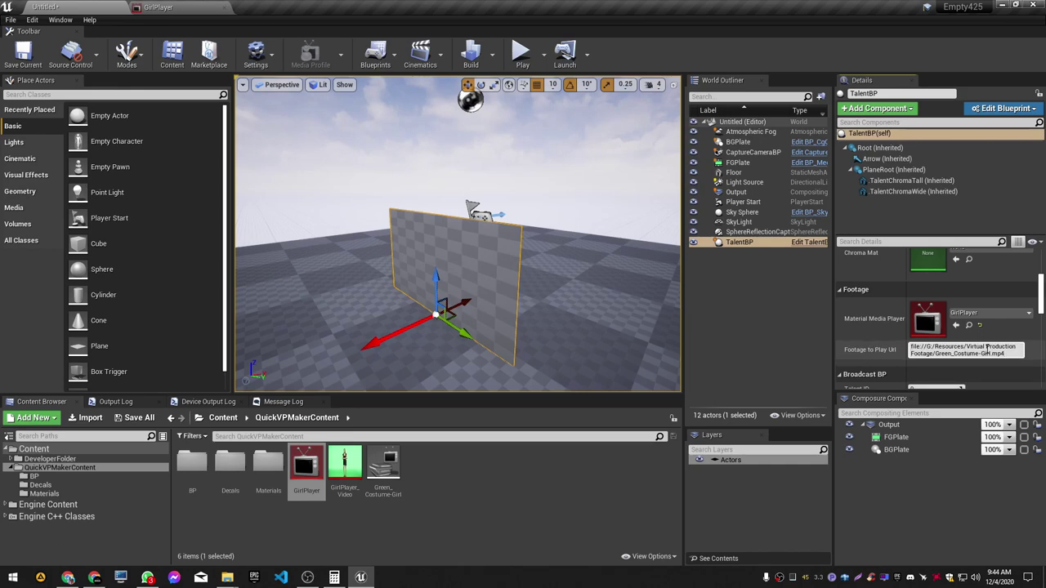
Step: Frame the viewport on the TalentBP plate and toggle the Content Browser view options
{"action": "left_click_drag", "start_coordinate": [401, 264], "coordinate": [402, 294]}
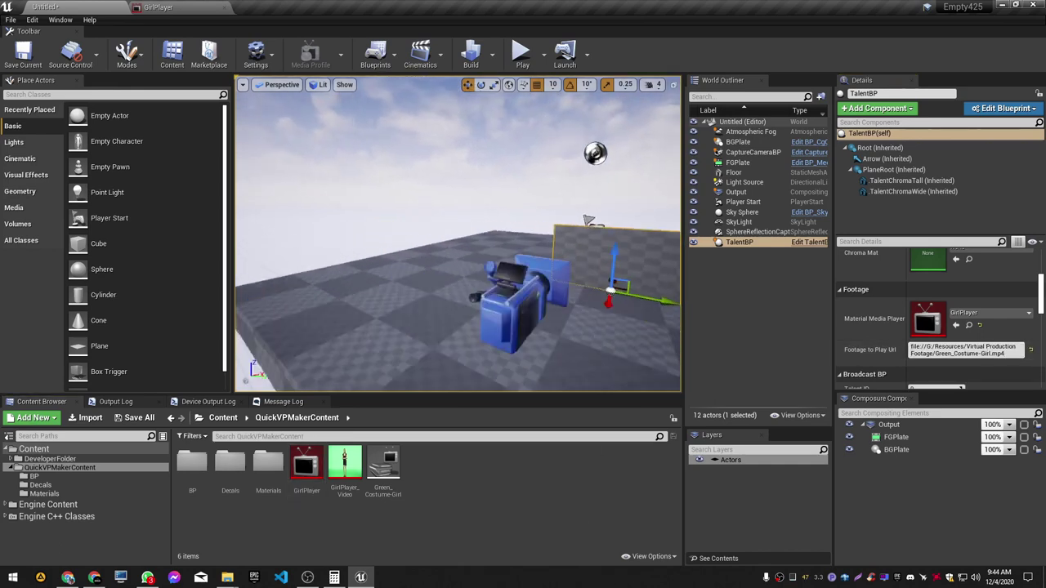
{"action": "key", "text": "f"}
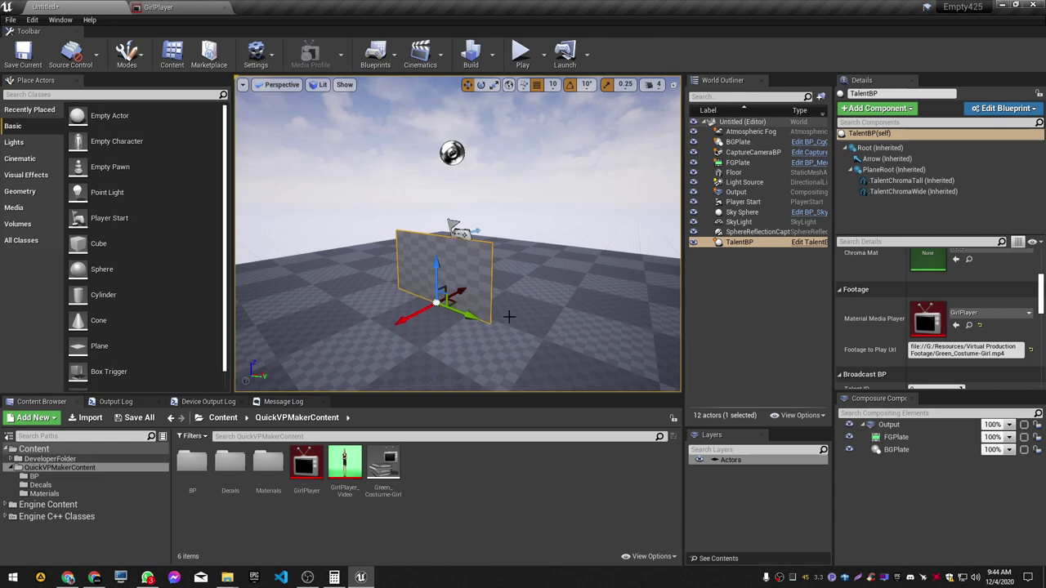
{"action": "left_click", "coordinate": [651, 559]}
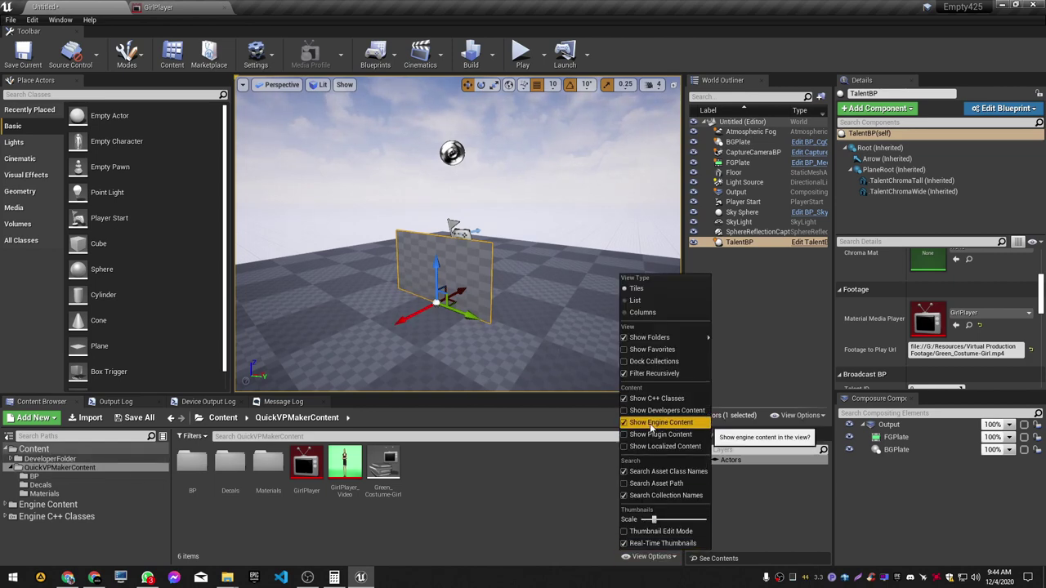
{"action": "left_click", "coordinate": [492, 551]}
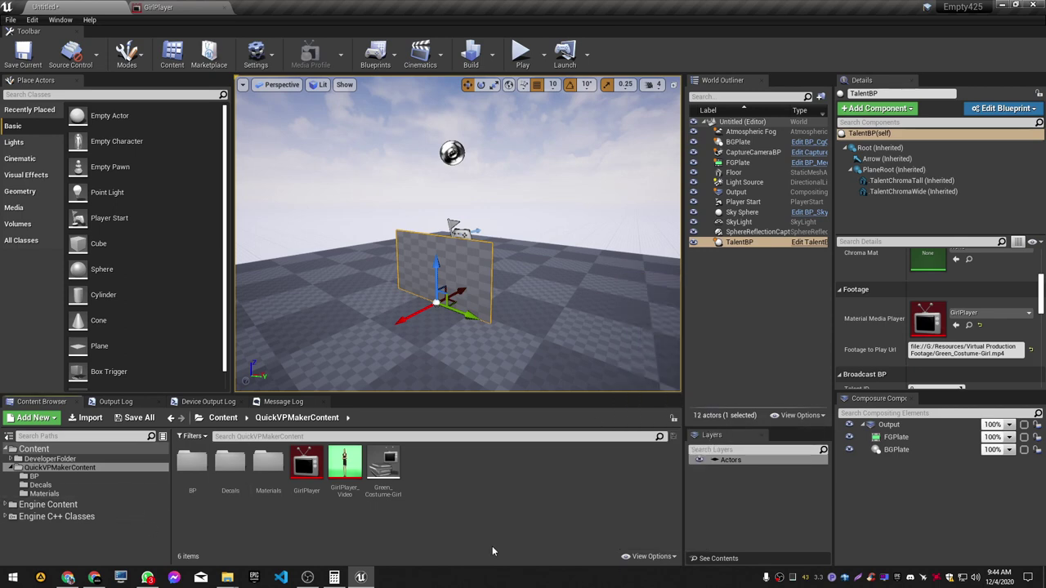
{"action": "left_click", "coordinate": [651, 556]}
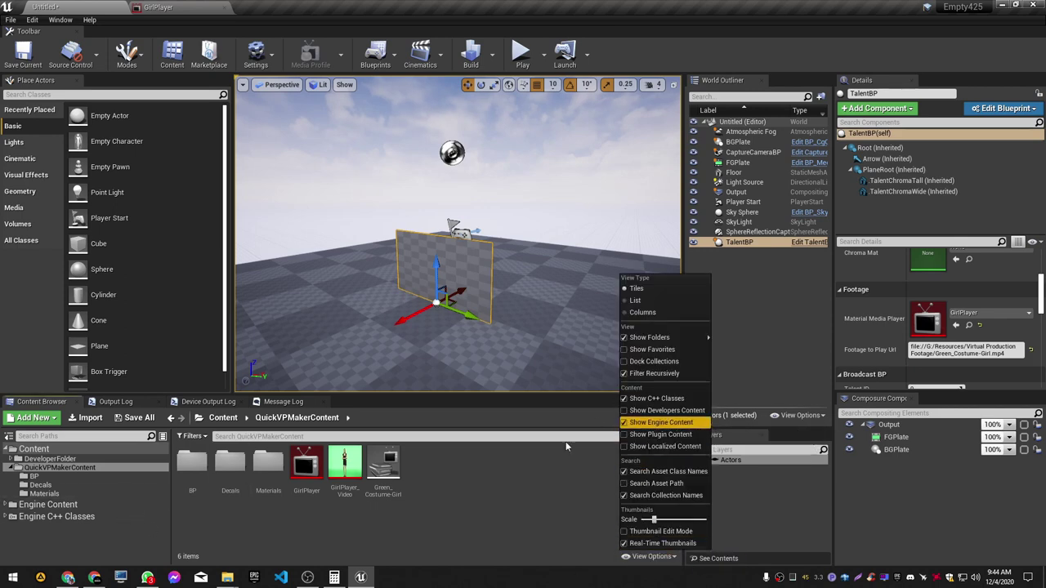
Step: Filter folders by 'key' and open Engine Content's MaterialTemplates > Chromakeying folder
{"action": "left_click", "coordinate": [77, 436]}
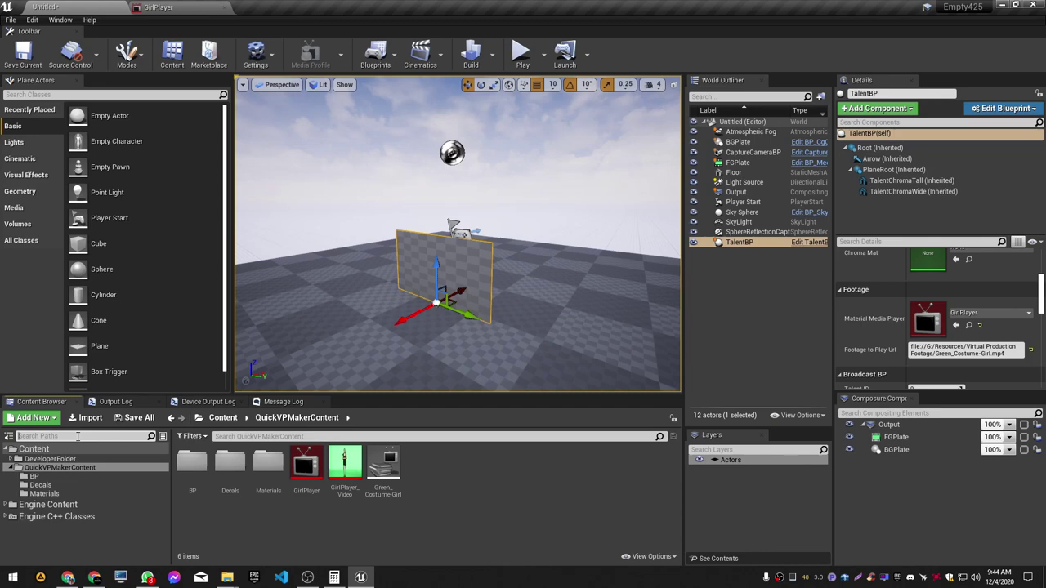
{"action": "type", "text": "keyer"}
{"action": "key", "text": "BackSpace"}
{"action": "key", "text": "BackSpace"}
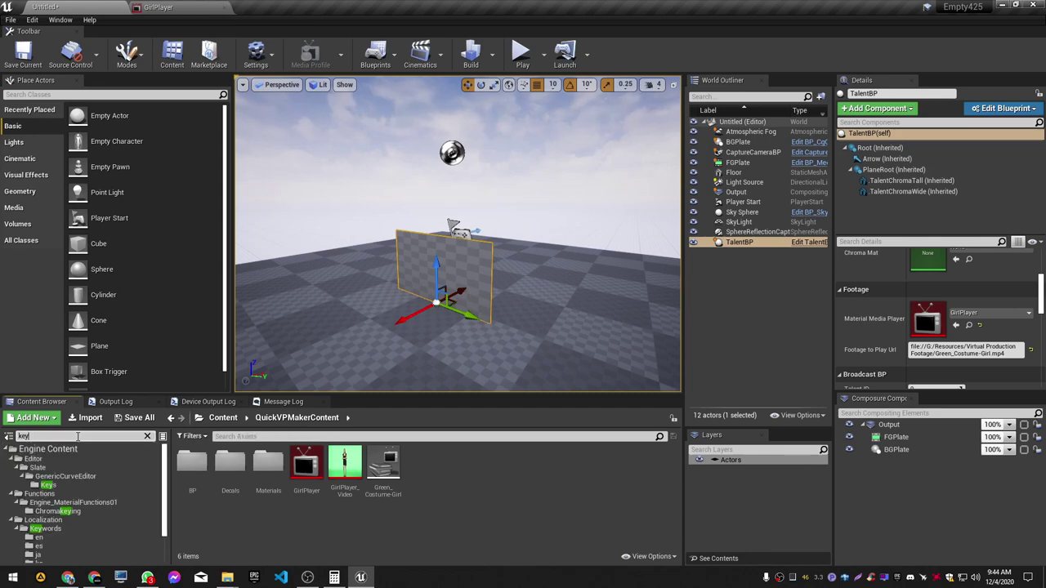
{"action": "scroll", "coordinate": [61, 532], "scroll_direction": "down", "scroll_amount": 2}
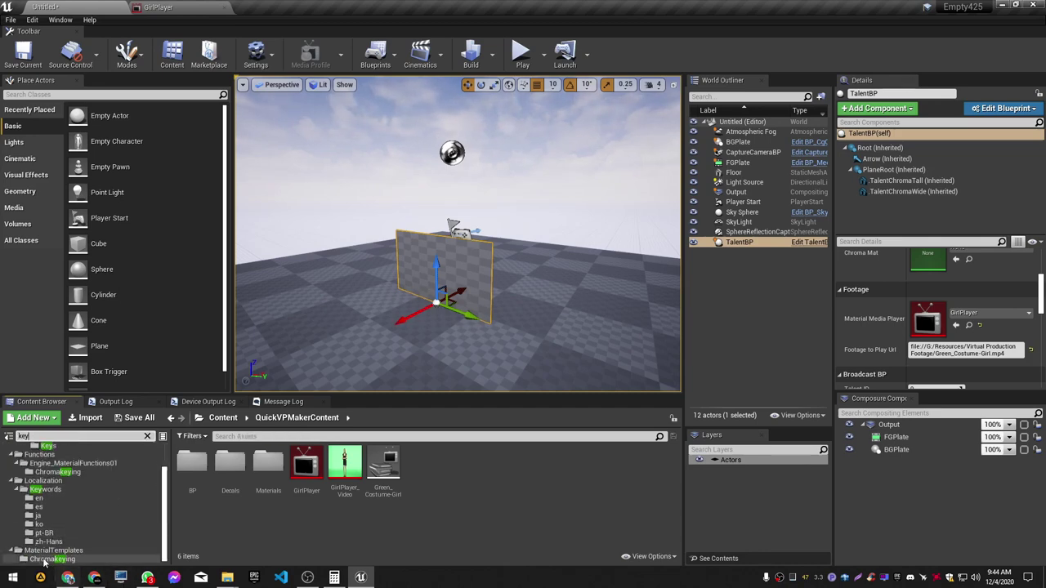
{"action": "left_click", "coordinate": [57, 542]}
{"action": "left_click", "coordinate": [61, 550]}
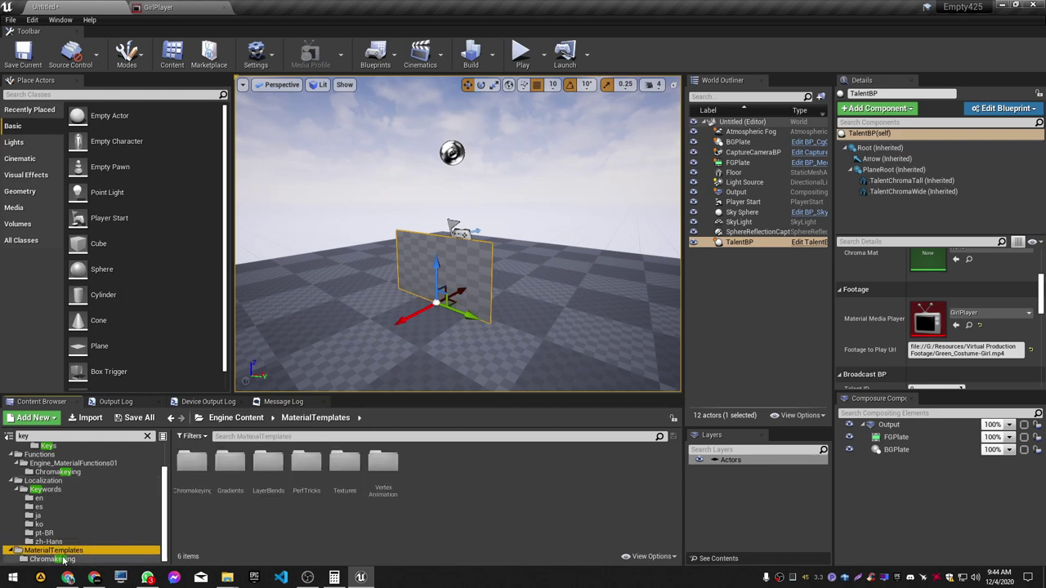
{"action": "left_click", "coordinate": [64, 559]}
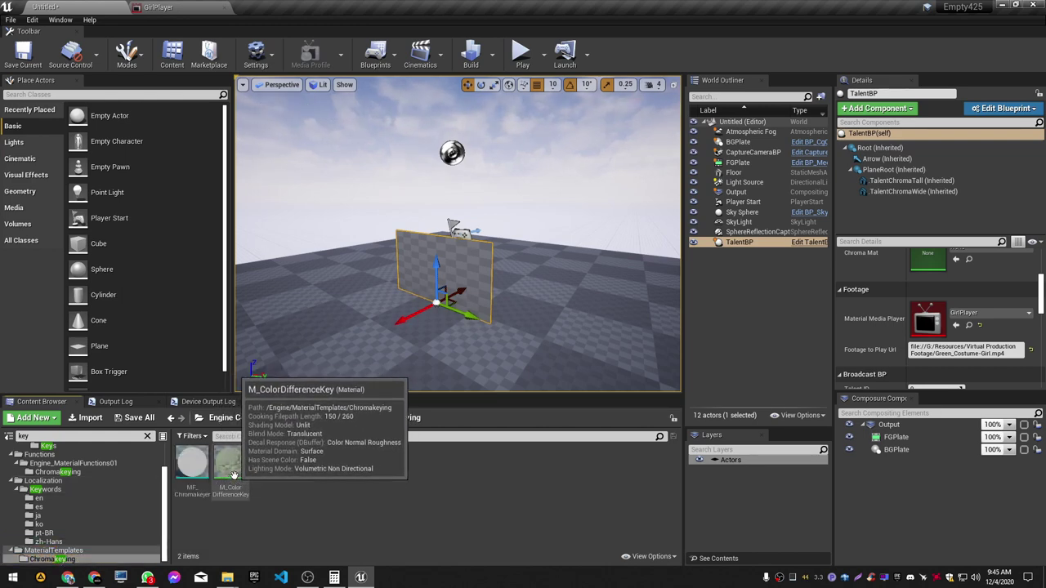
Step: Create a material instance of M_ColorDifferenceKey named GirlMat
{"action": "right_click", "coordinate": [235, 475]}
{"action": "left_click", "coordinate": [278, 216]}
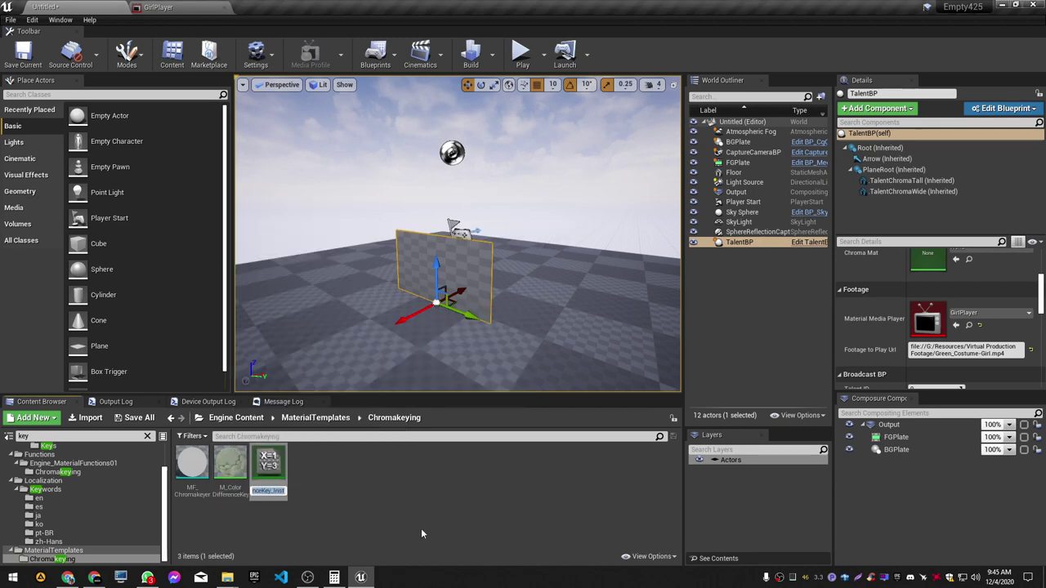
{"action": "type", "text": "GirlMat"}
{"action": "key", "text": "Return"}
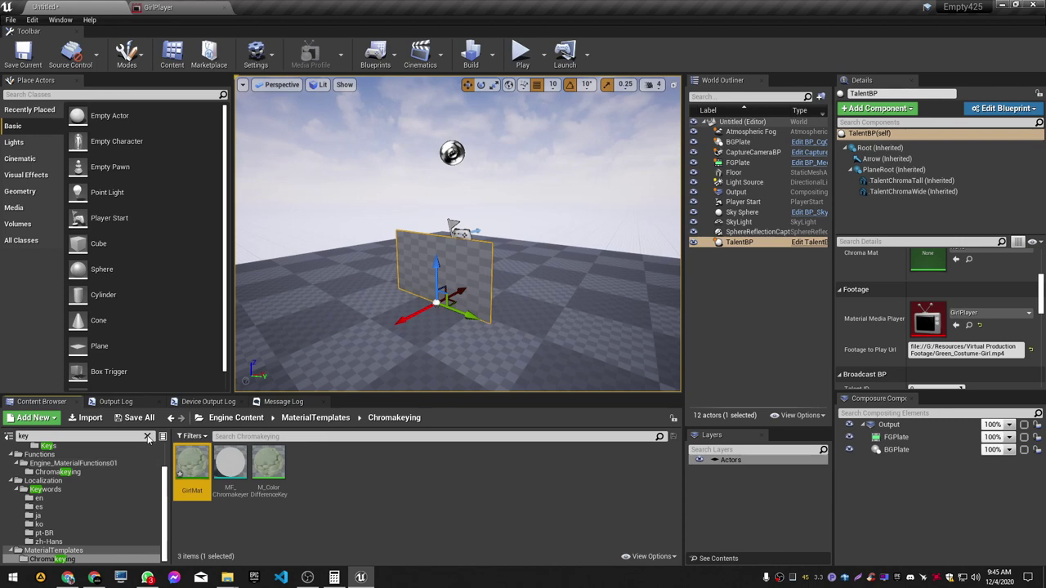
Step: Clear the folder filter, browse Engine Content, then re-filter by 'key' back to Chromakeying
{"action": "left_click", "coordinate": [148, 437]}
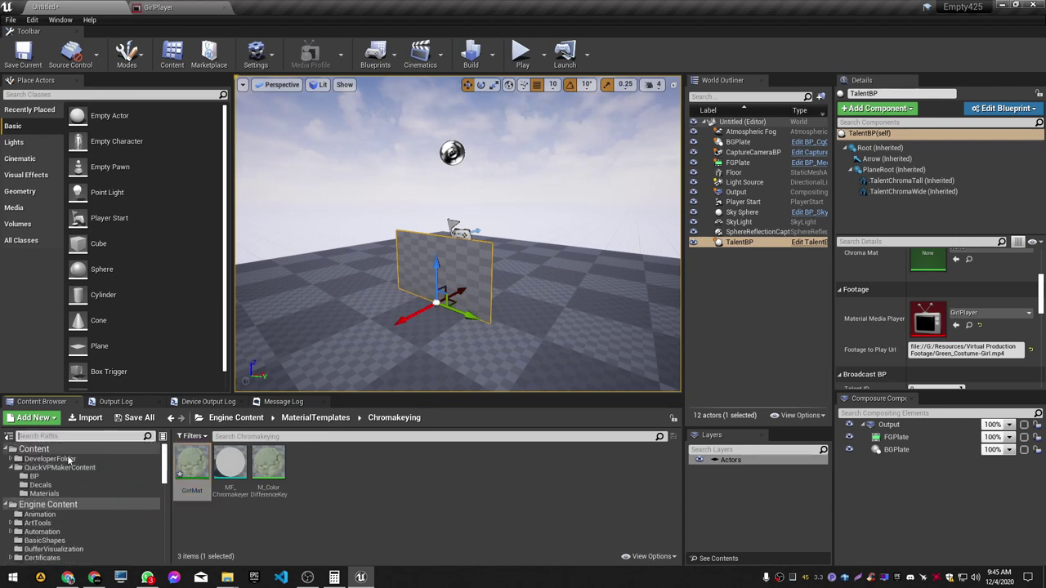
{"action": "left_click", "coordinate": [6, 506]}
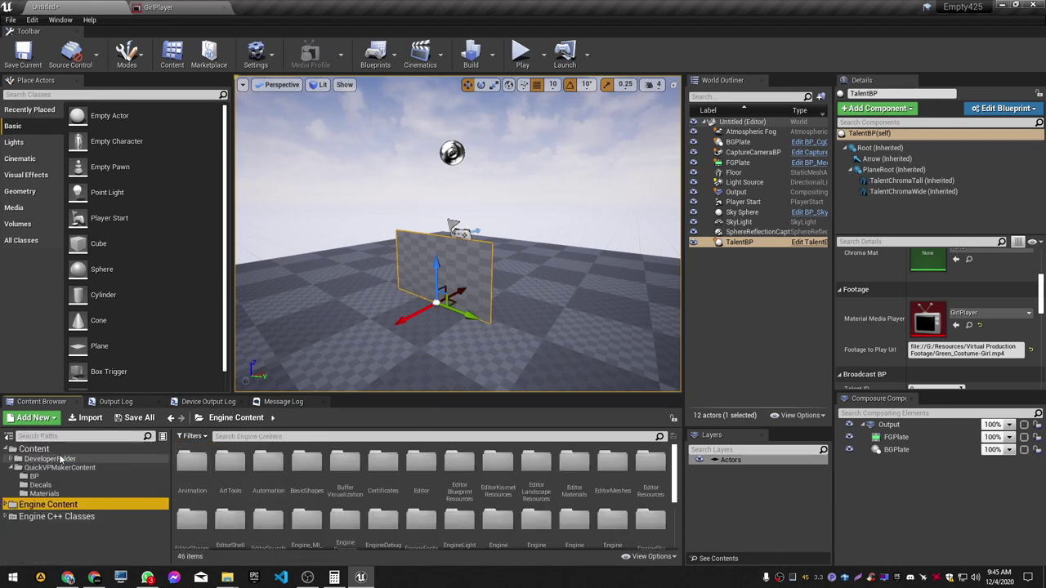
{"action": "left_click", "coordinate": [174, 420]}
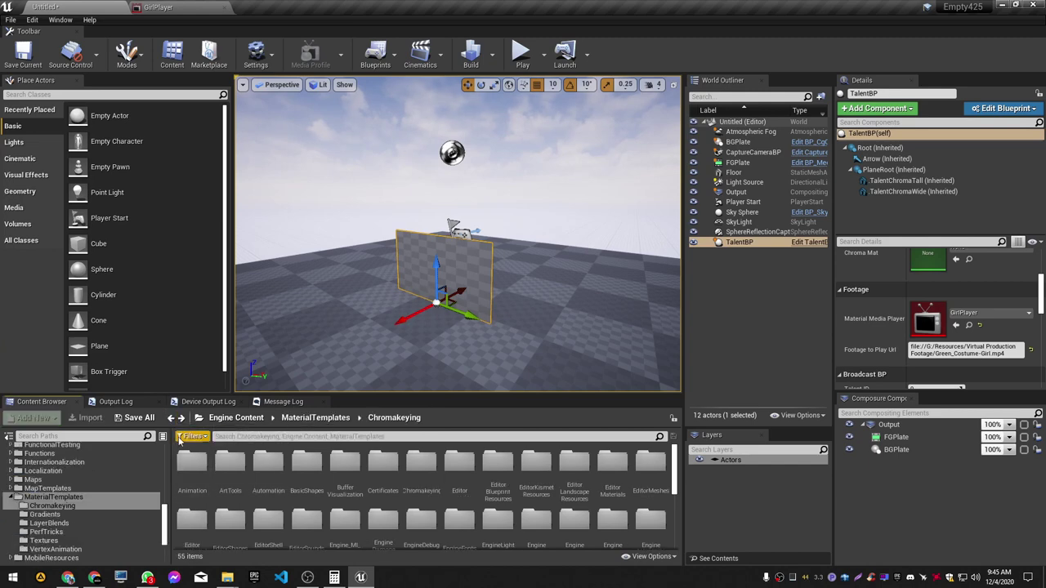
{"action": "scroll", "coordinate": [117, 508], "scroll_direction": "down", "scroll_amount": 5}
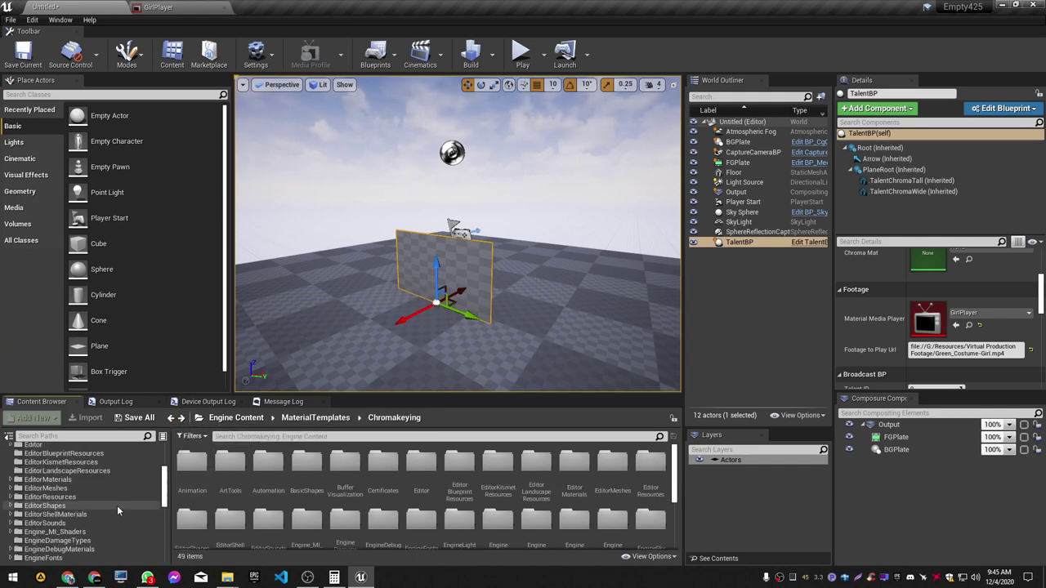
{"action": "left_click", "coordinate": [100, 446]}
{"action": "left_click", "coordinate": [101, 438]}
{"action": "type", "text": "key"}
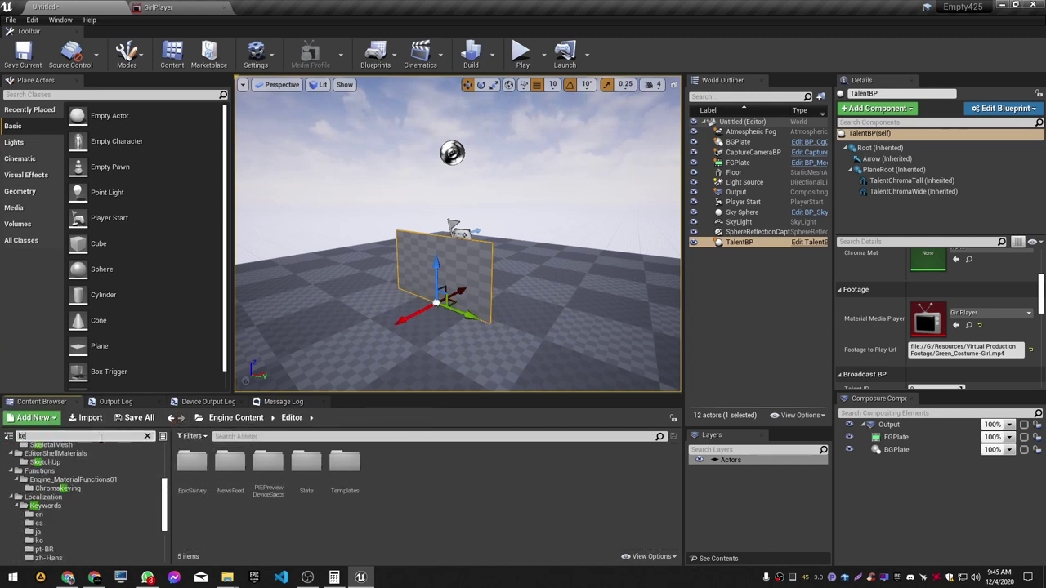
{"action": "left_click", "coordinate": [57, 559]}
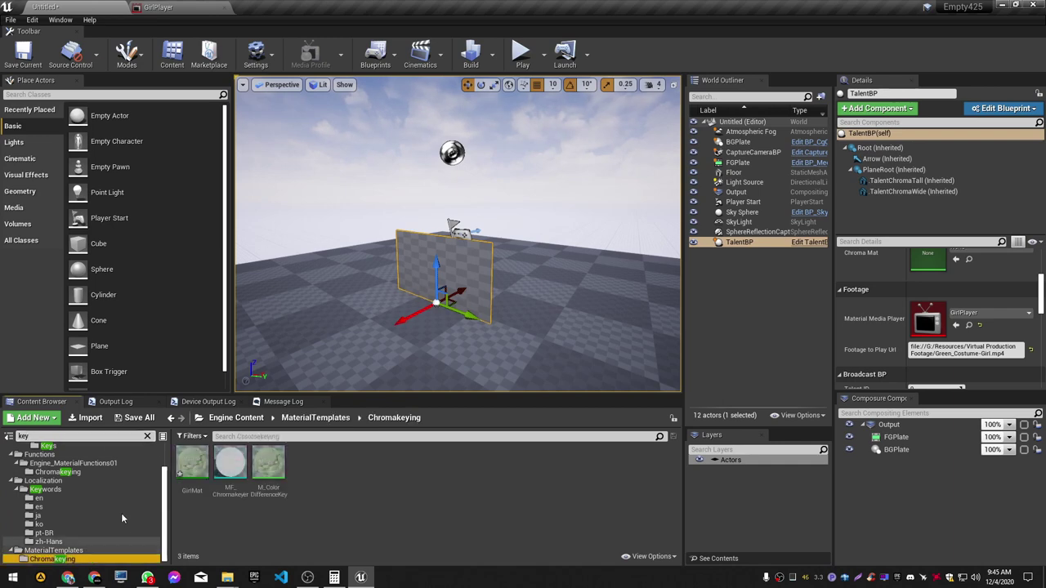
{"action": "scroll", "coordinate": [121, 458], "scroll_direction": "up", "scroll_amount": 2}
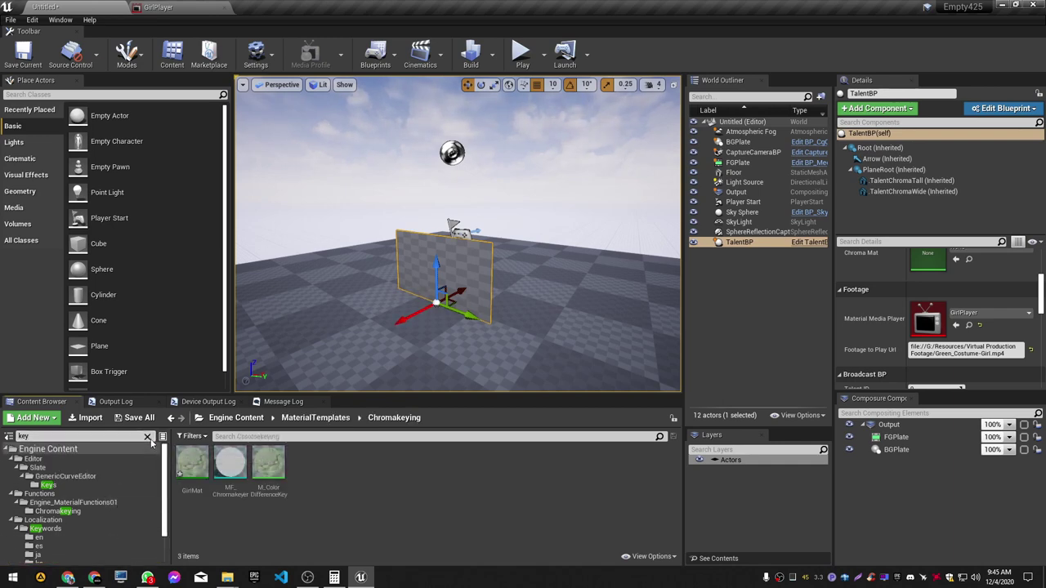
{"action": "left_click", "coordinate": [148, 437]}
Step: Move GirlMat into the project's Content folder and browse the DeveloperFolder and QuickVPMakerContent subfolders
{"action": "mouse_move", "coordinate": [192, 466]}
{"action": "left_mouse_down"}
{"action": "mouse_move", "coordinate": [143, 413]}
{"action": "mouse_move", "coordinate": [125, 495]}
{"action": "mouse_move", "coordinate": [78, 450]}
{"action": "mouse_move", "coordinate": [58, 456]}
{"action": "left_mouse_up"}
{"action": "left_click", "coordinate": [96, 471]}
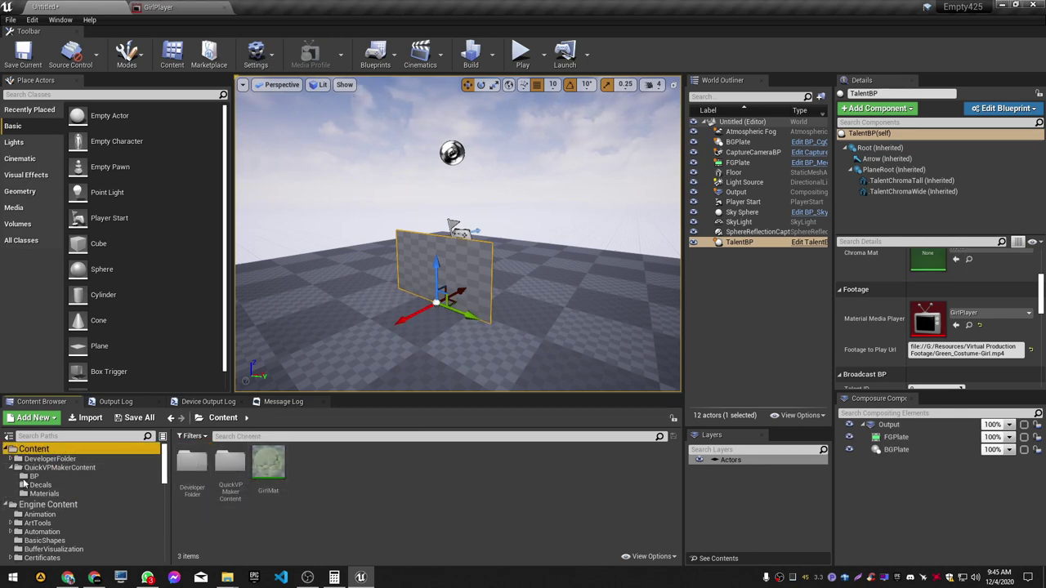
{"action": "left_click", "coordinate": [14, 461]}
{"action": "left_click", "coordinate": [48, 459]}
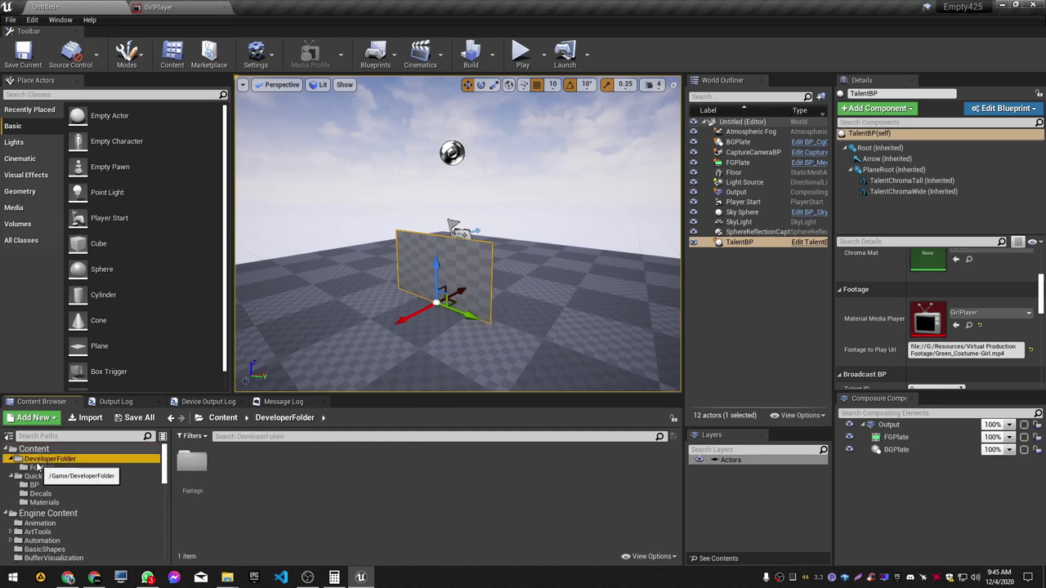
{"action": "left_click", "coordinate": [43, 467]}
{"action": "left_click", "coordinate": [59, 476]}
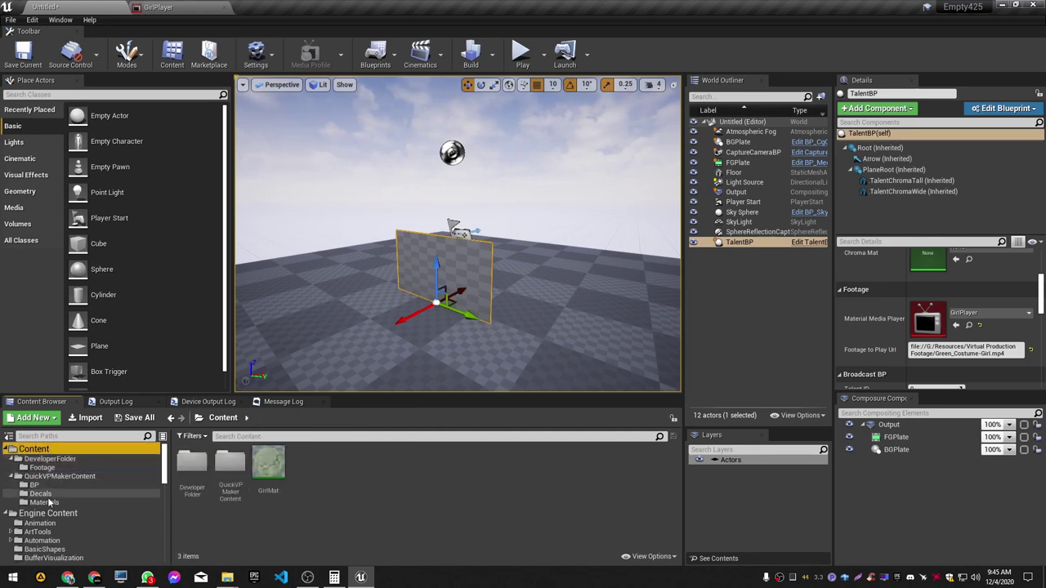
{"action": "left_click", "coordinate": [44, 503]}
{"action": "left_click", "coordinate": [43, 494]}
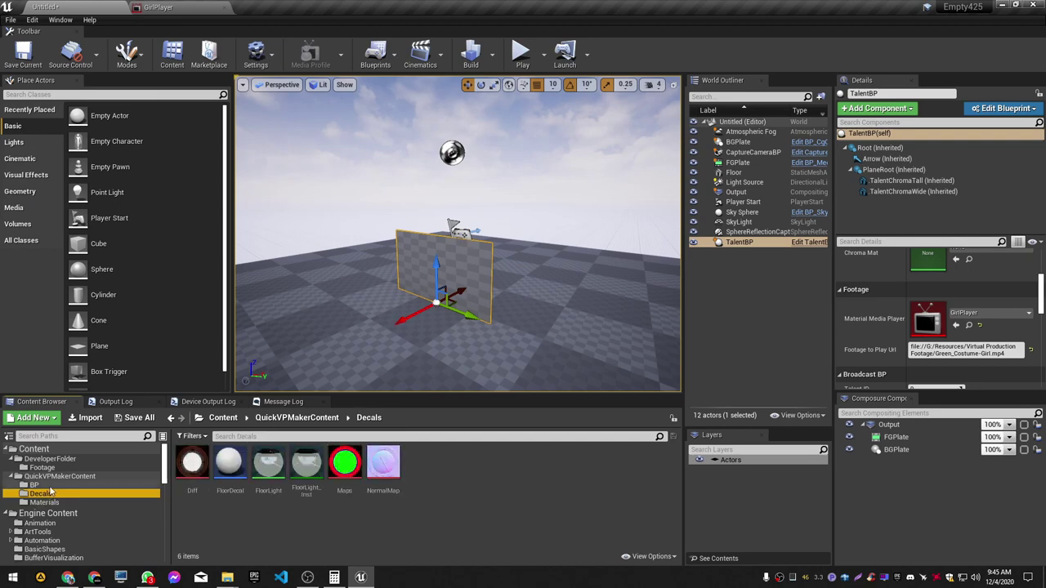
{"action": "left_click", "coordinate": [47, 486]}
{"action": "left_click", "coordinate": [61, 477]}
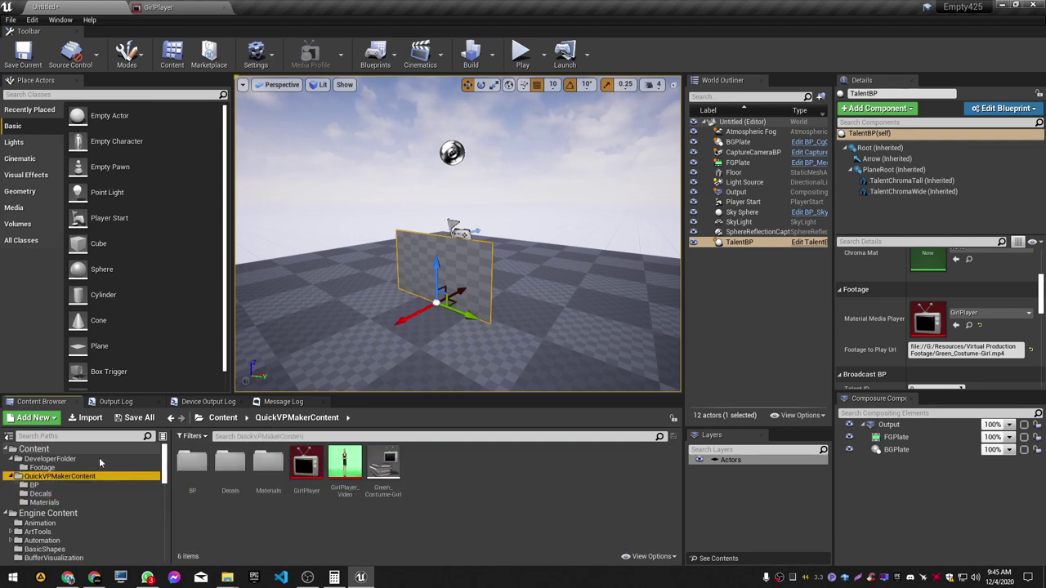
{"action": "left_click", "coordinate": [42, 460]}
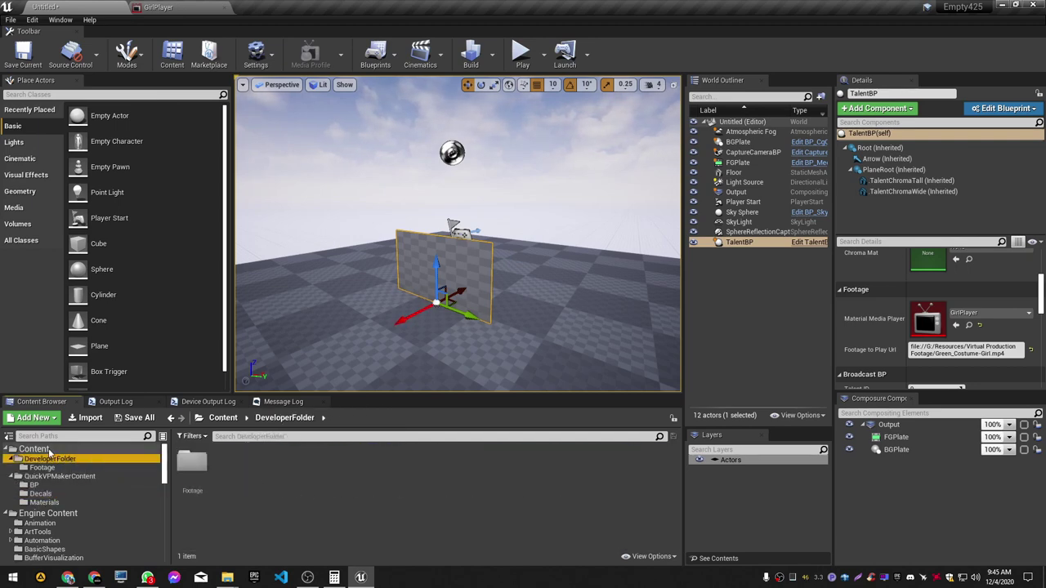
{"action": "left_click", "coordinate": [37, 450]}
Step: Move GirlMat into QuickVPMakerContent and drop it into TalentBP's Chroma Mat slot
{"action": "left_click_drag", "start_coordinate": [268, 466], "coordinate": [51, 478]}
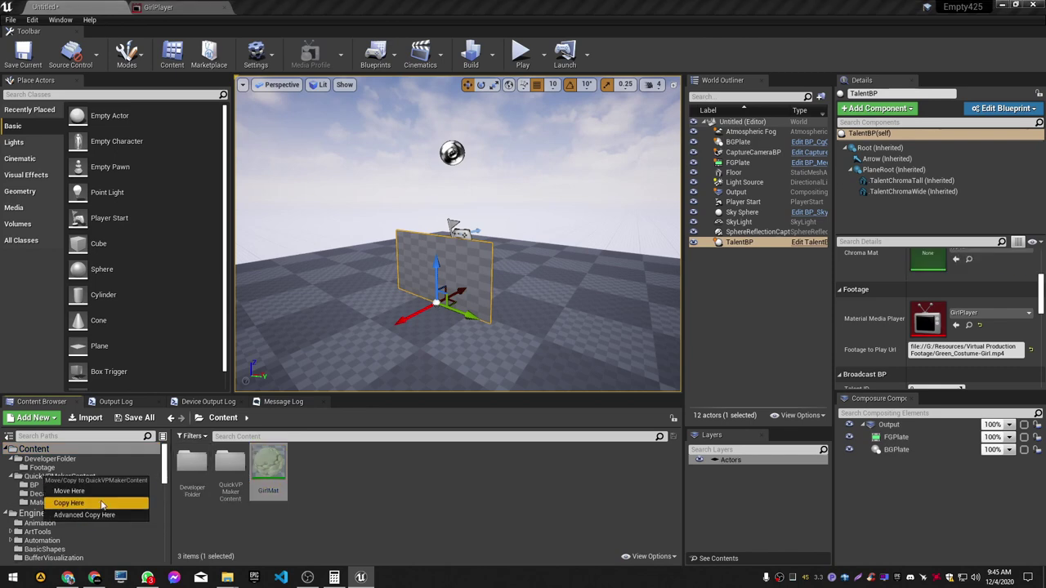
{"action": "left_click", "coordinate": [77, 491]}
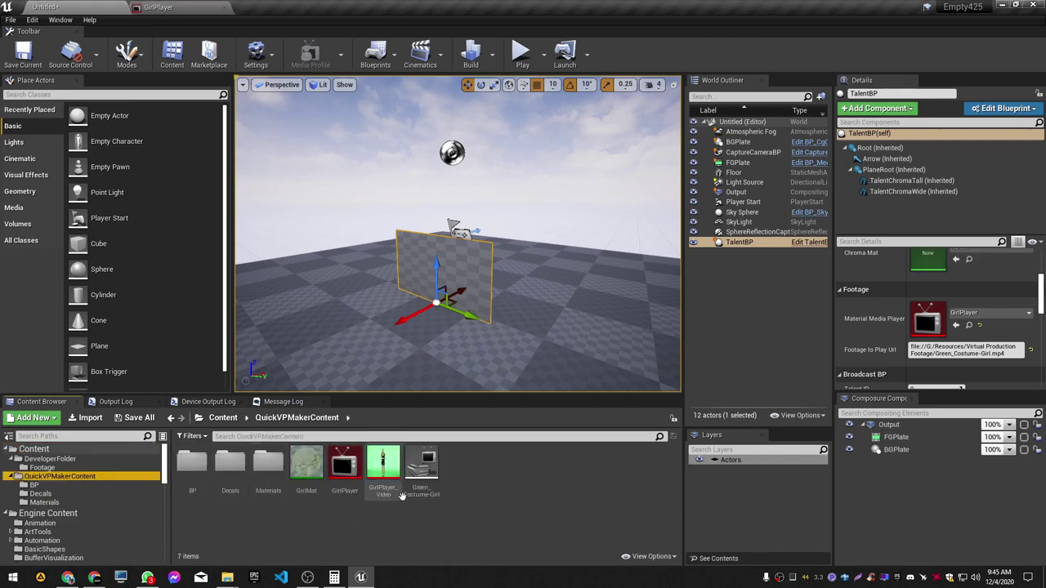
{"action": "scroll", "coordinate": [899, 295], "scroll_direction": "up", "scroll_amount": 2}
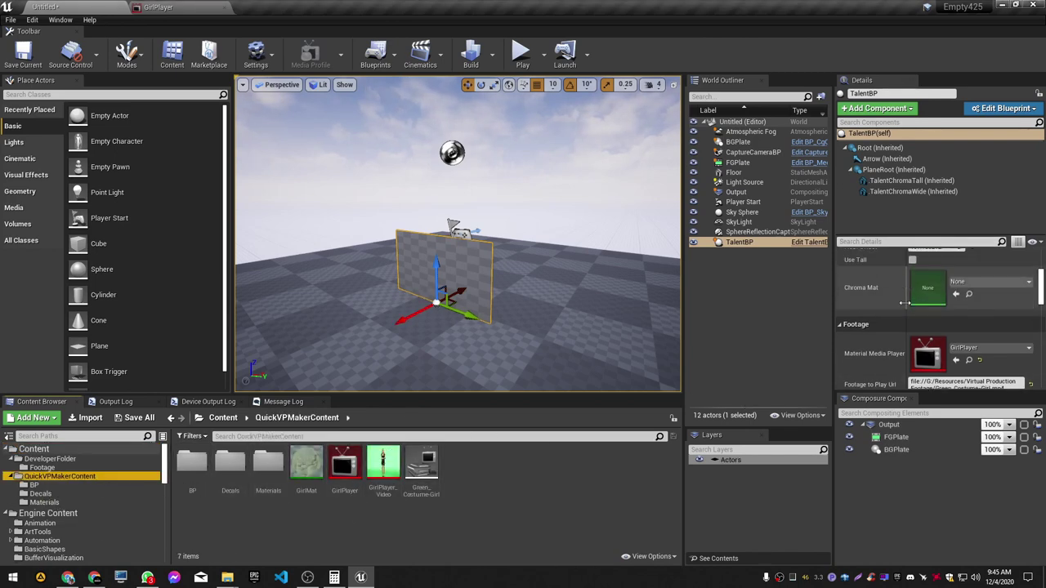
{"action": "mouse_move", "coordinate": [306, 466]}
{"action": "left_mouse_down"}
{"action": "mouse_move", "coordinate": [968, 278]}
{"action": "mouse_move", "coordinate": [931, 289]}
{"action": "left_mouse_up"}
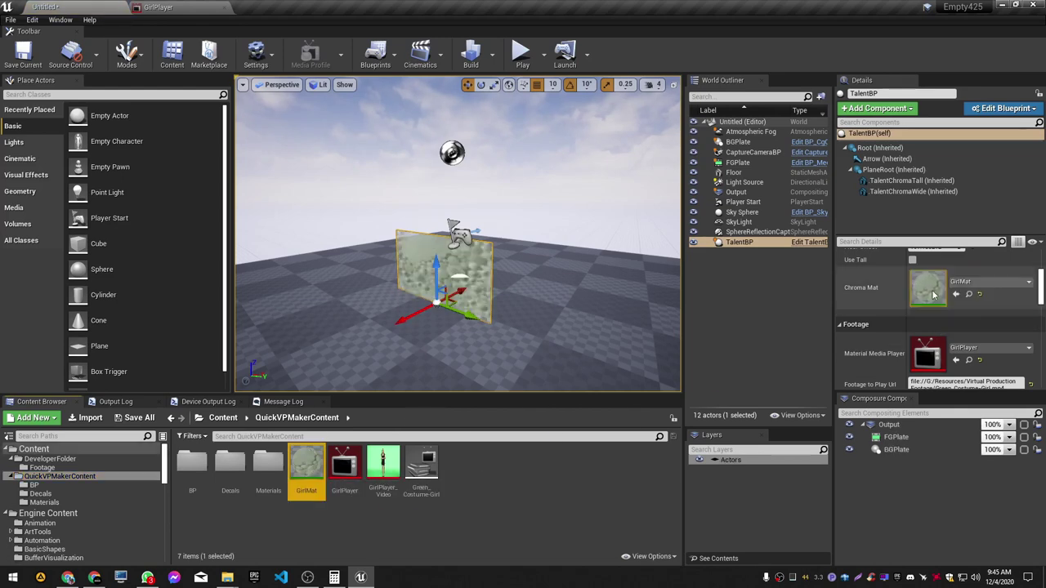
Step: Set GirlMat's Texture2D to GirlPlayer_Video, preview it on a plane, and save the material
{"action": "double_click", "coordinate": [304, 464]}
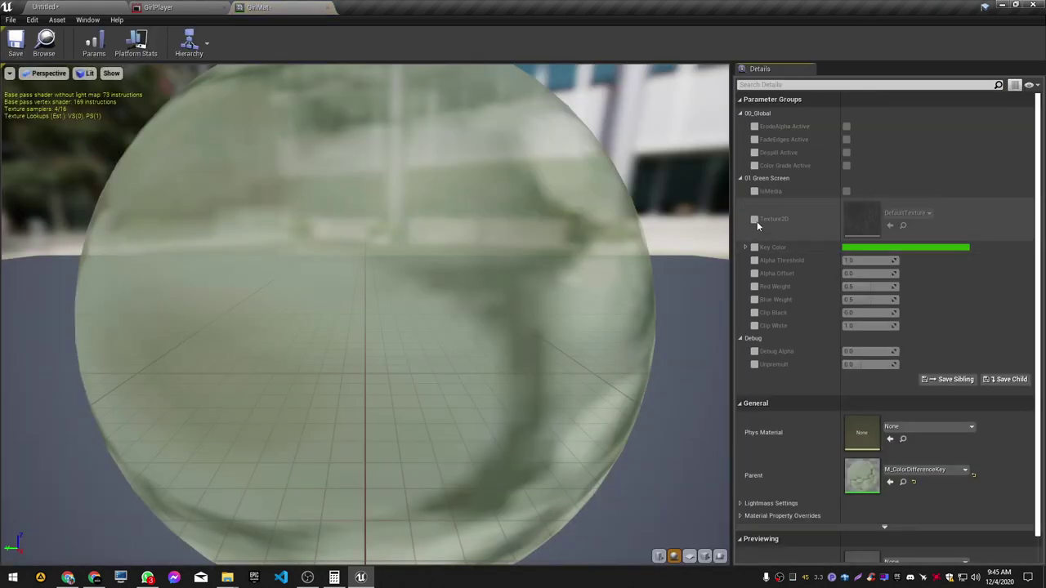
{"action": "left_click", "coordinate": [74, 6]}
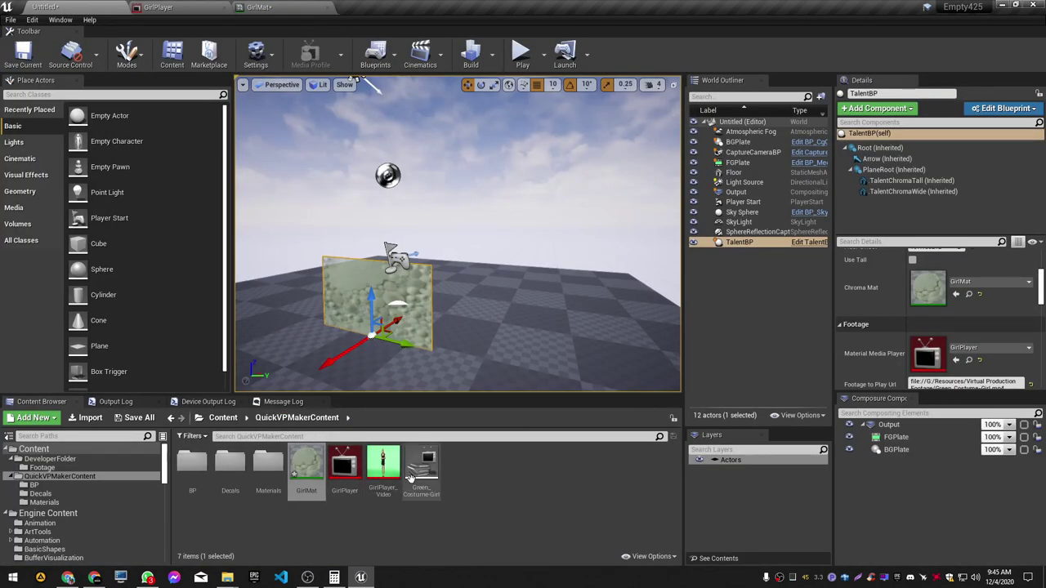
{"action": "left_click", "coordinate": [278, 7]}
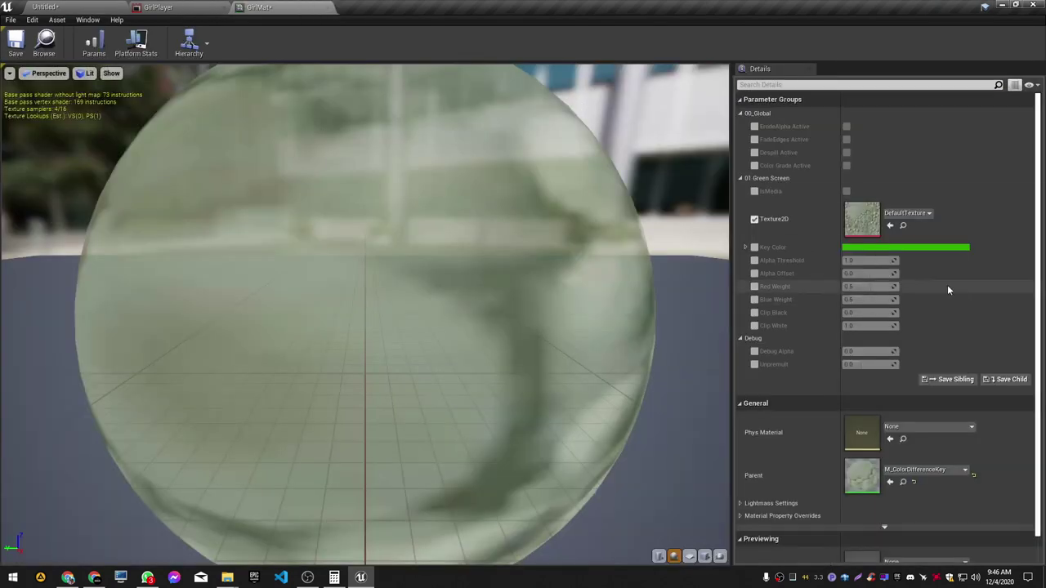
{"action": "left_click", "coordinate": [890, 225]}
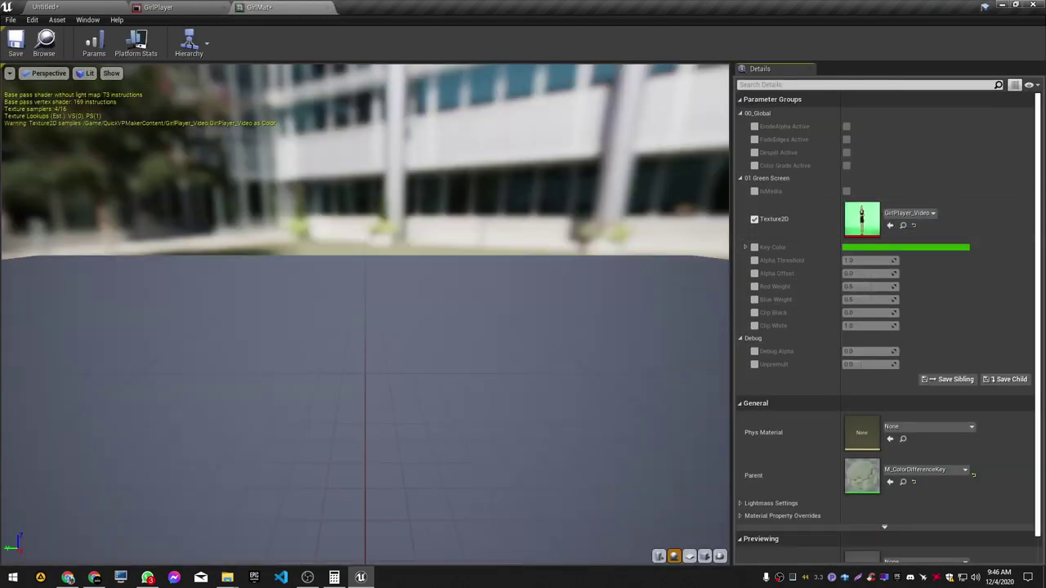
{"action": "left_click", "coordinate": [689, 556]}
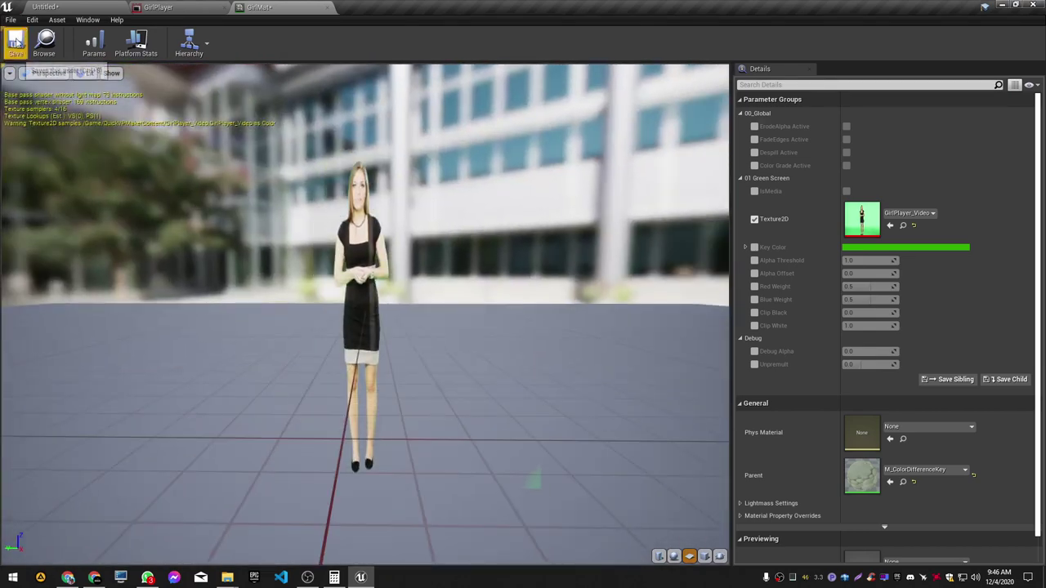
{"action": "left_click", "coordinate": [15, 41]}
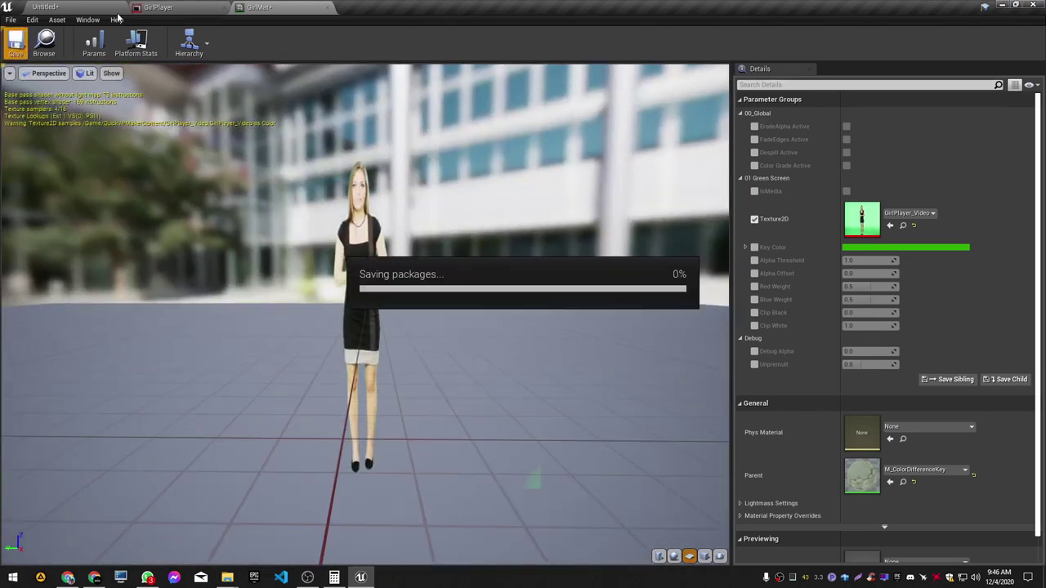
{"action": "left_click", "coordinate": [105, 6]}
{"action": "right_click_drag", "start_coordinate": [542, 281], "coordinate": [542, 281]}
Step: Add an output pass to the Output element and set OutputPass_0 to Player Viewport
{"action": "left_click", "coordinate": [891, 425]}
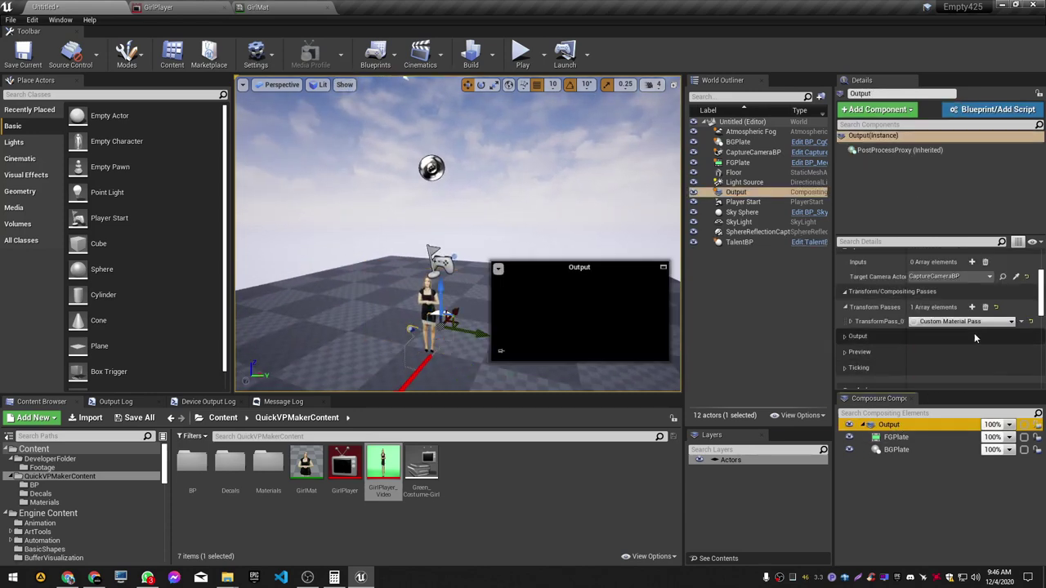
{"action": "left_click", "coordinate": [846, 292]}
{"action": "left_click", "coordinate": [844, 308]}
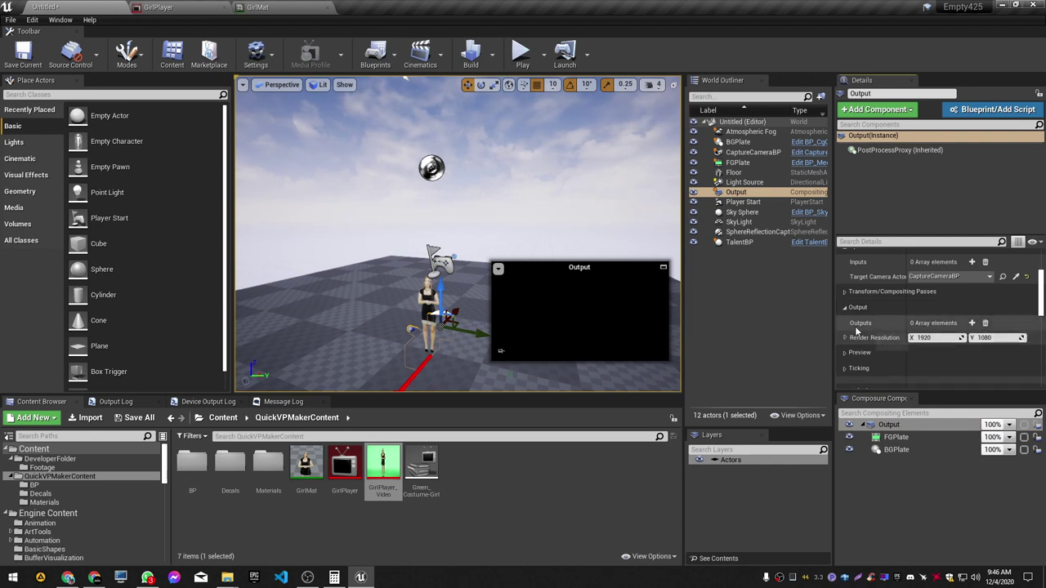
{"action": "left_click", "coordinate": [896, 425]}
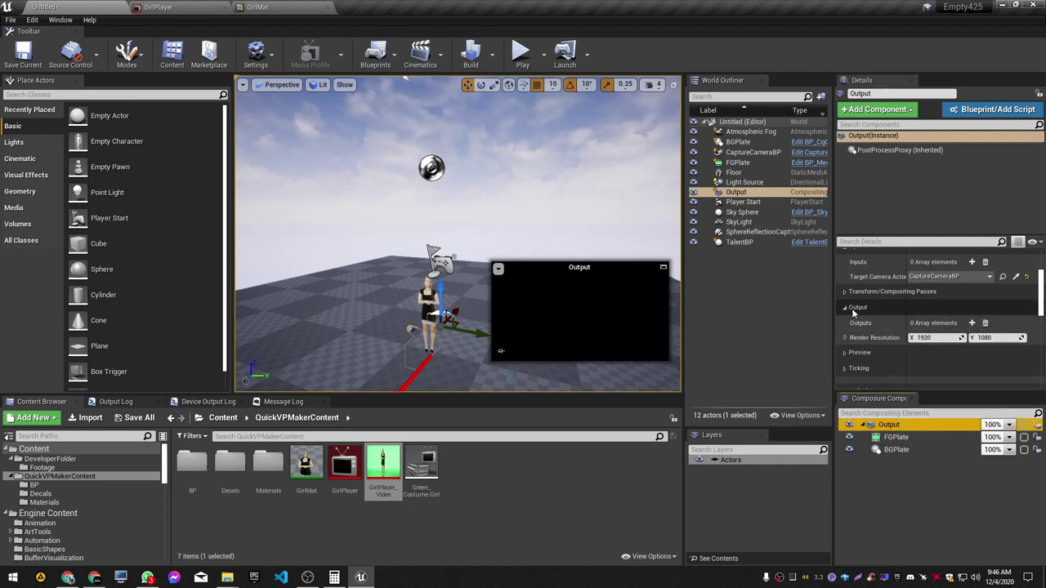
{"action": "left_click", "coordinate": [972, 323]}
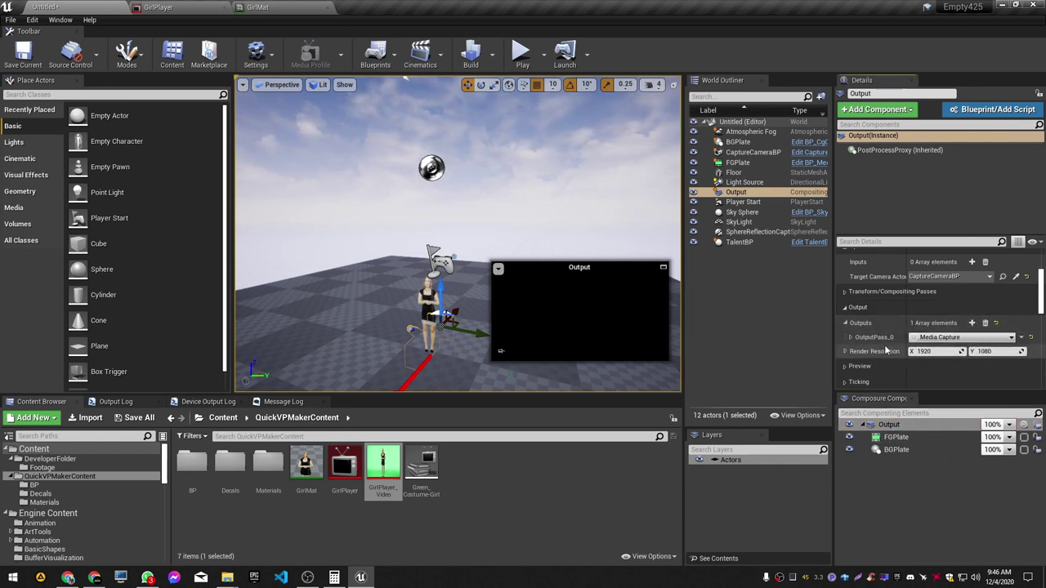
{"action": "left_click", "coordinate": [963, 337]}
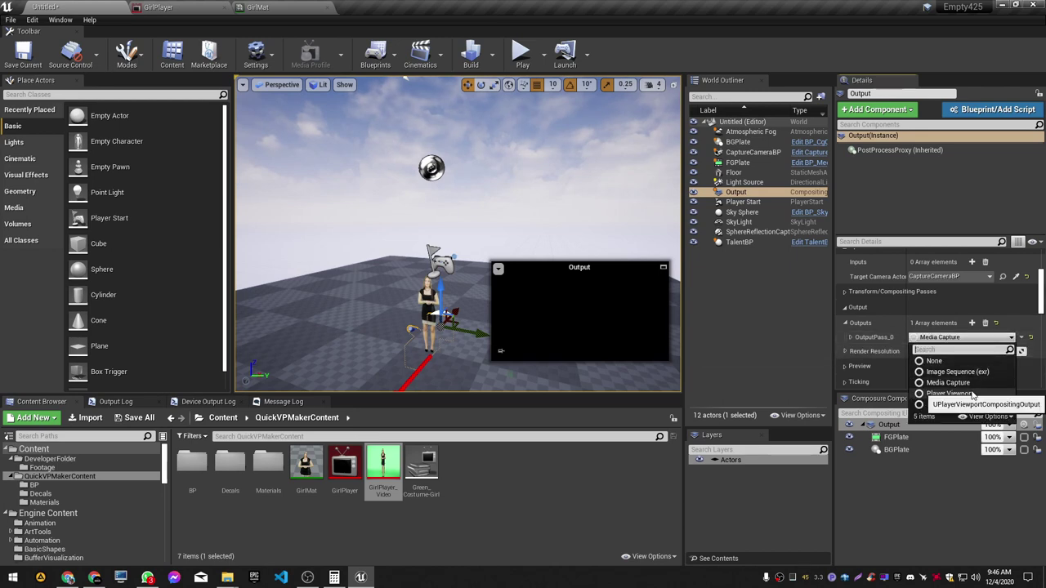
{"action": "left_click", "coordinate": [972, 395]}
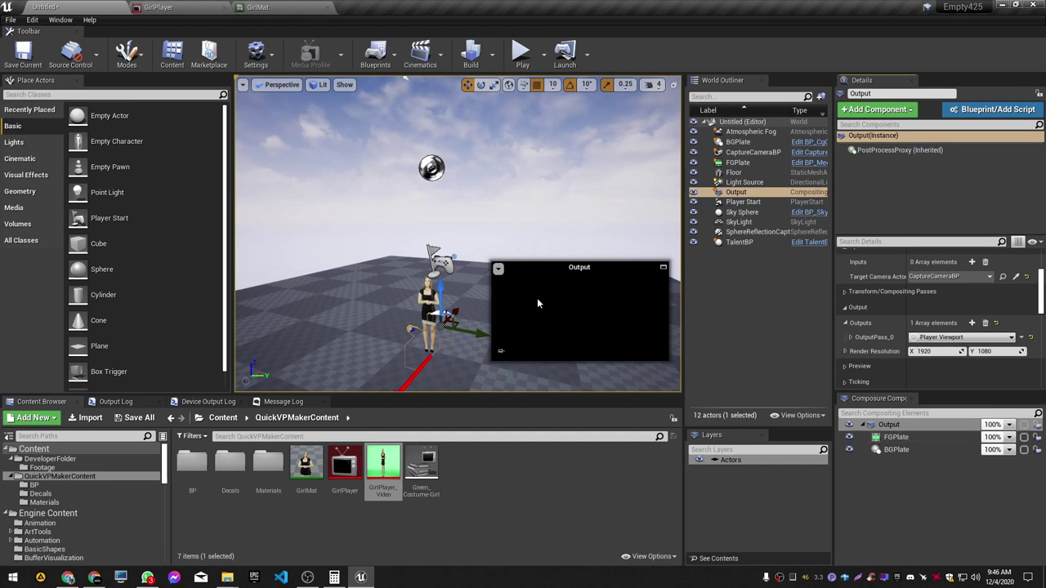
Step: Run a quick Alt+P play session to test the composite, then stop it
{"action": "left_click", "coordinate": [911, 427]}
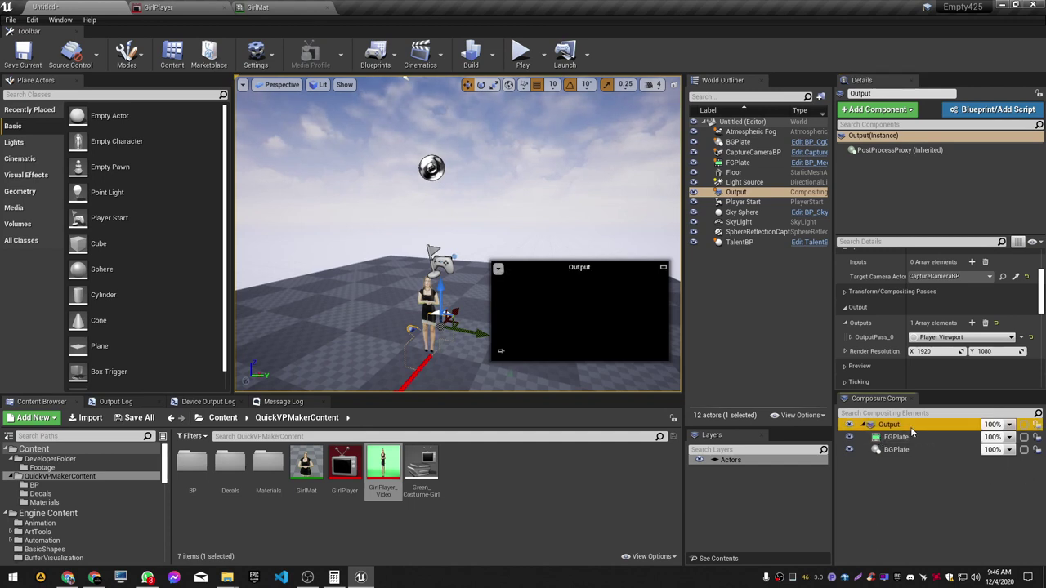
{"action": "left_click", "coordinate": [462, 275]}
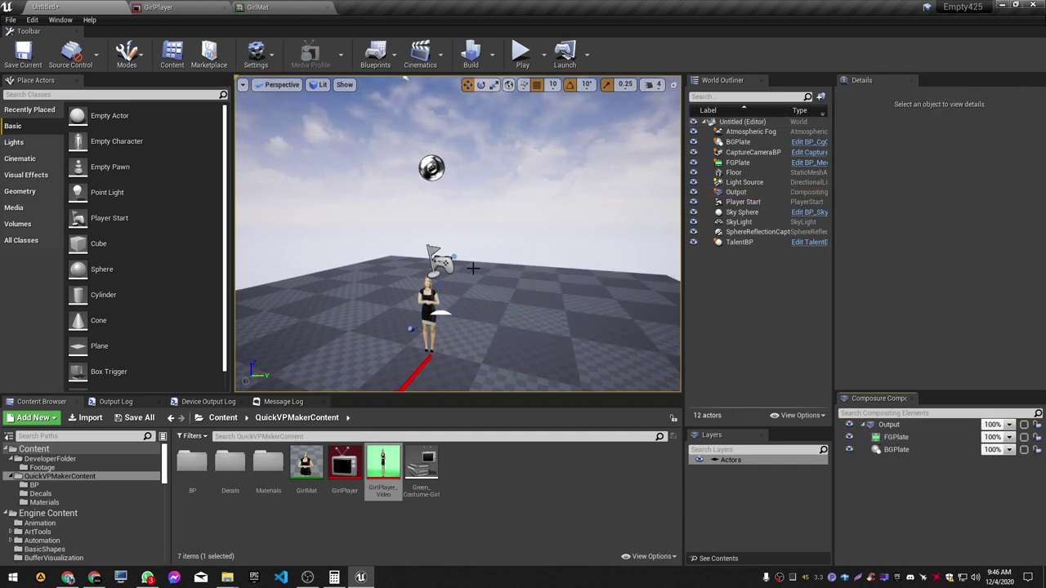
{"action": "left_click_drag", "start_coordinate": [462, 275], "coordinate": [463, 254]}
{"action": "key", "text": "alt+p"}
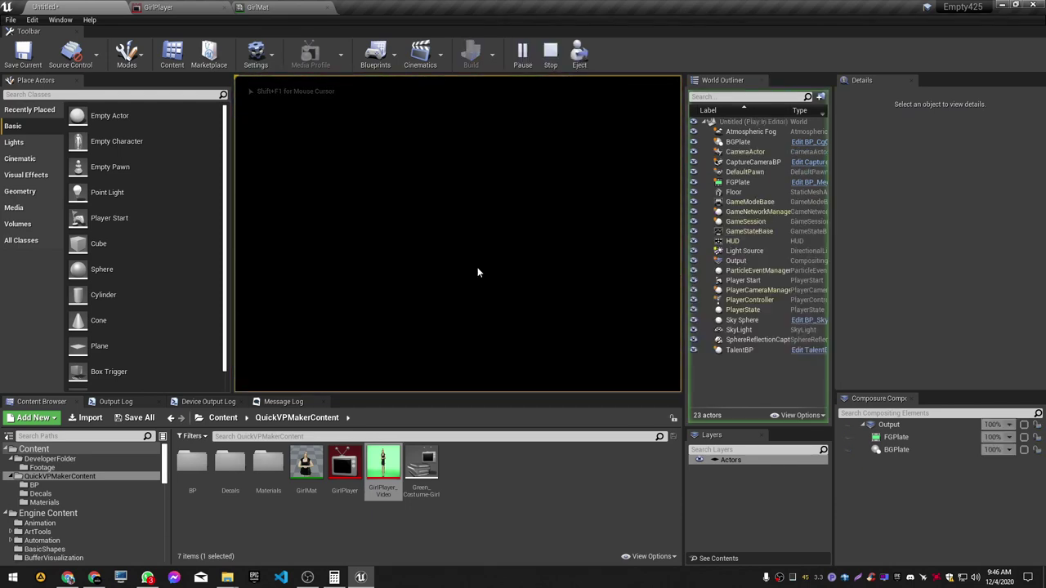
{"action": "key", "text": "Escape"}
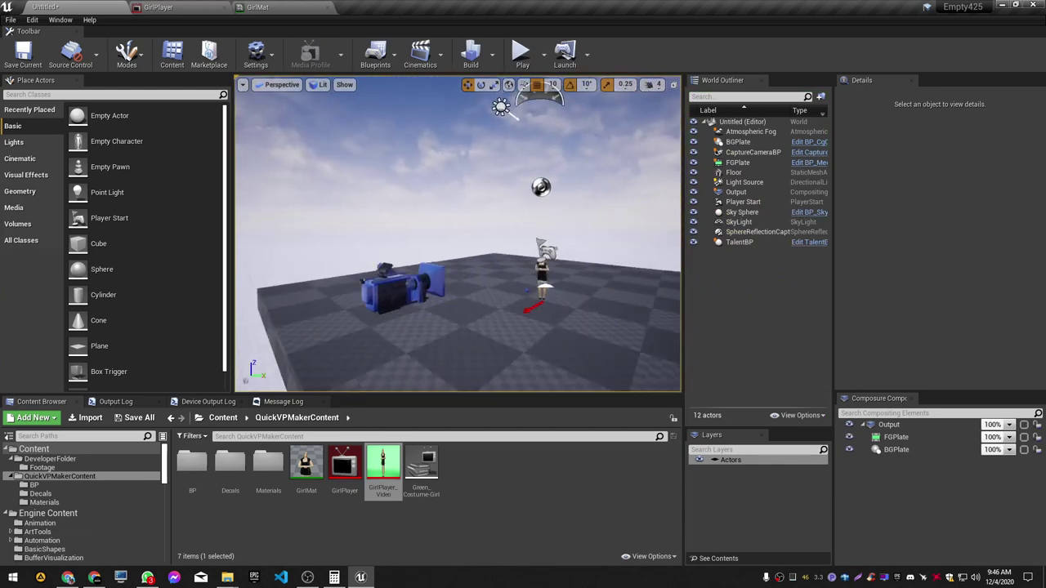
{"action": "right_click_drag", "start_coordinate": [482, 256], "coordinate": [483, 256]}
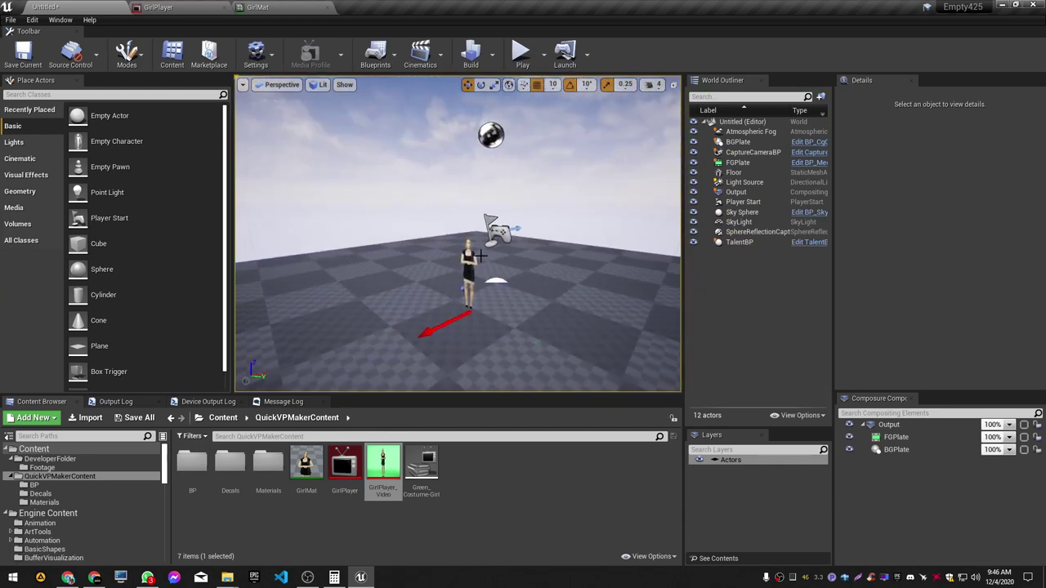
{"action": "left_click", "coordinate": [896, 437]}
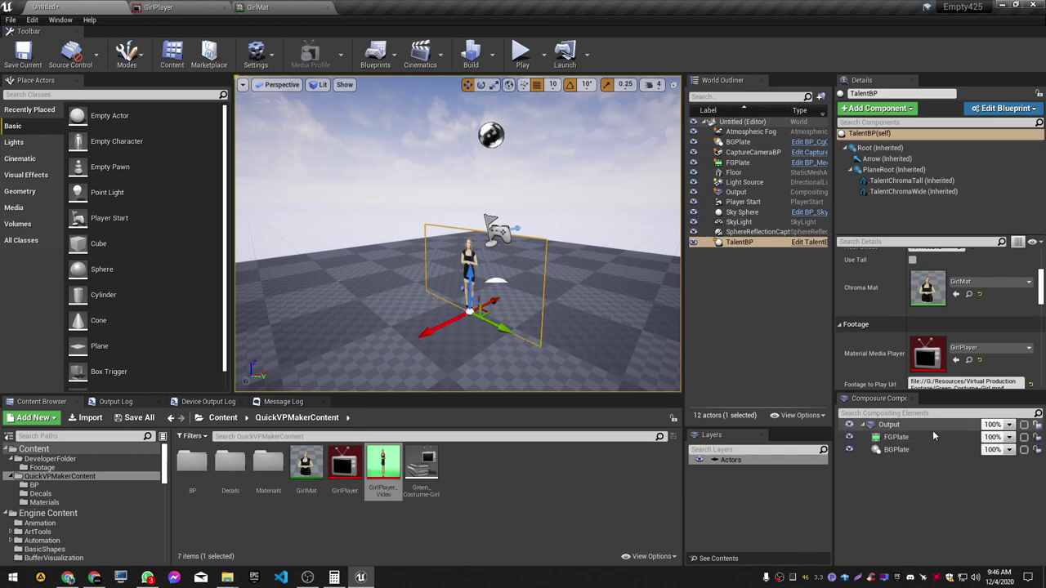
Step: Clear FGPlate's transform passes and add one Custom Material Pass using the invertAlph material
{"action": "scroll", "coordinate": [850, 282], "scroll_direction": "up", "scroll_amount": 2}
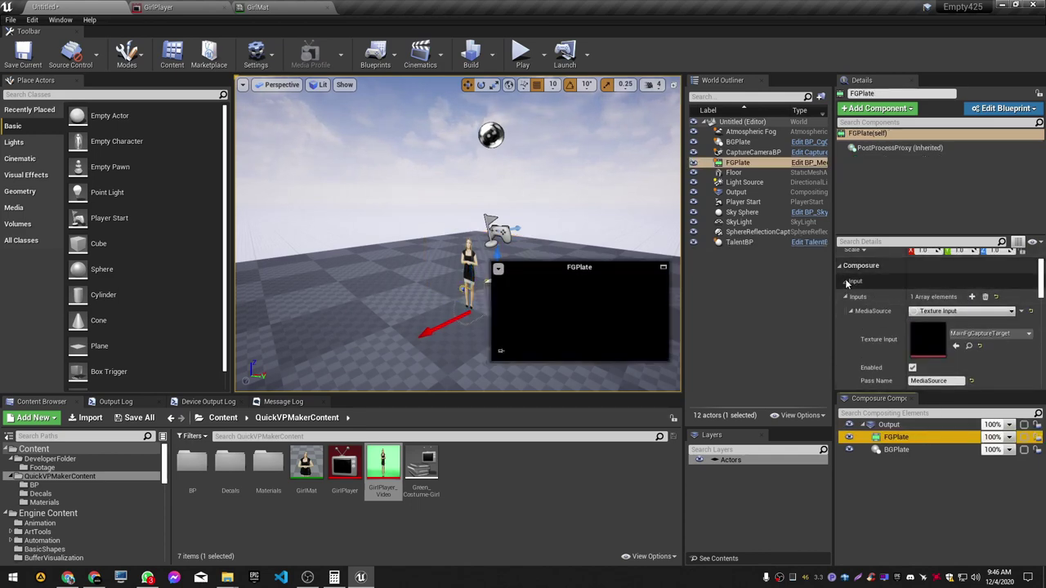
{"action": "left_click", "coordinate": [845, 281]}
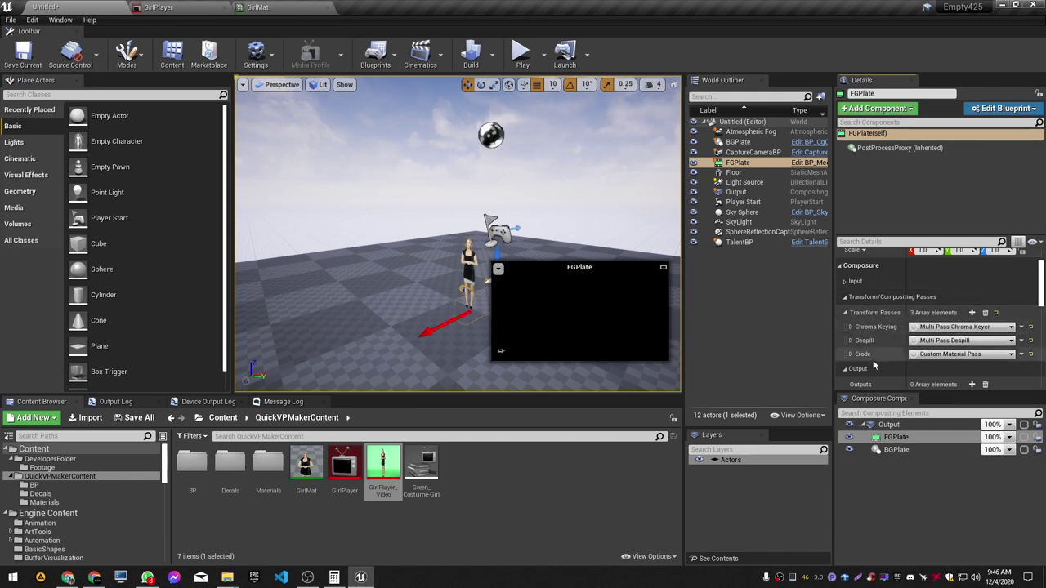
{"action": "left_click", "coordinate": [988, 315]}
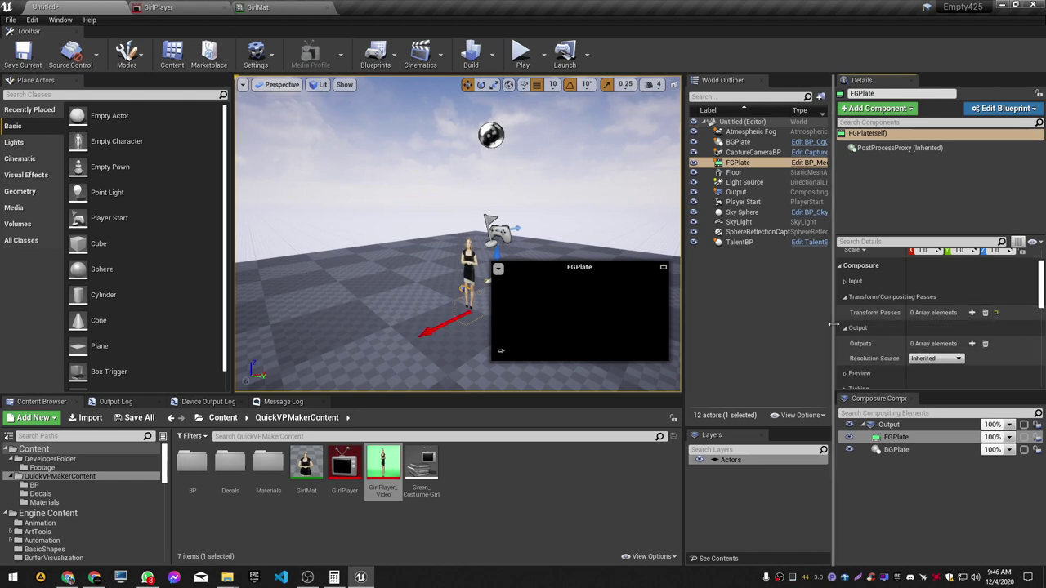
{"action": "left_click", "coordinate": [973, 313]}
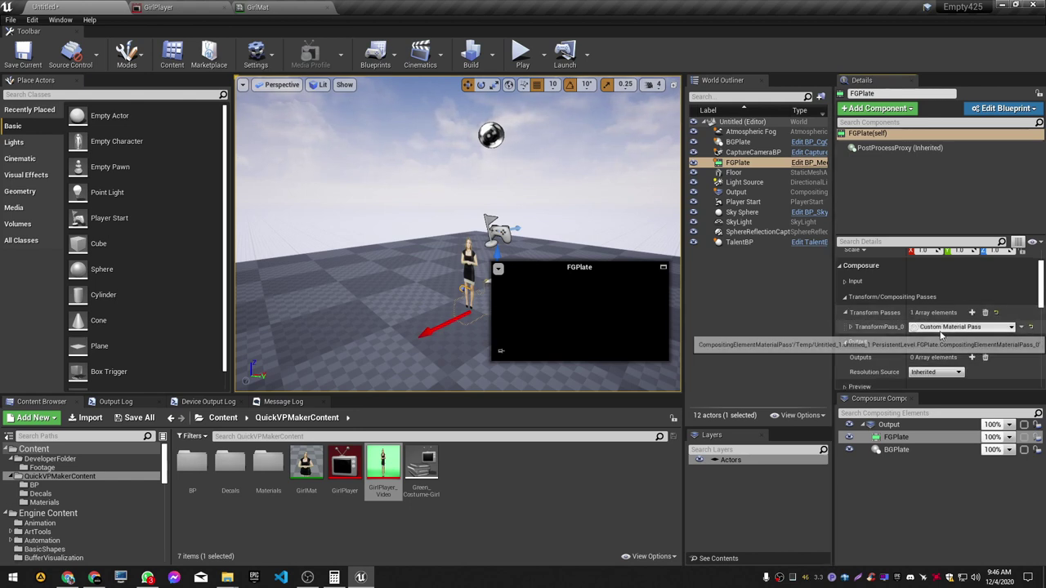
{"action": "left_click", "coordinate": [850, 327]}
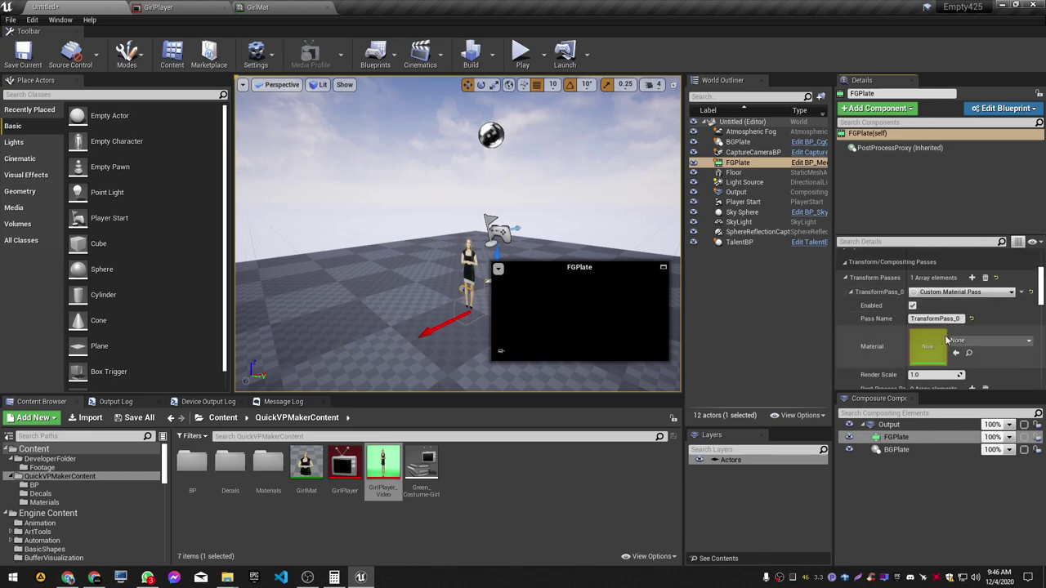
{"action": "scroll", "coordinate": [852, 331], "scroll_direction": "down", "scroll_amount": 1}
{"action": "left_click", "coordinate": [45, 502]}
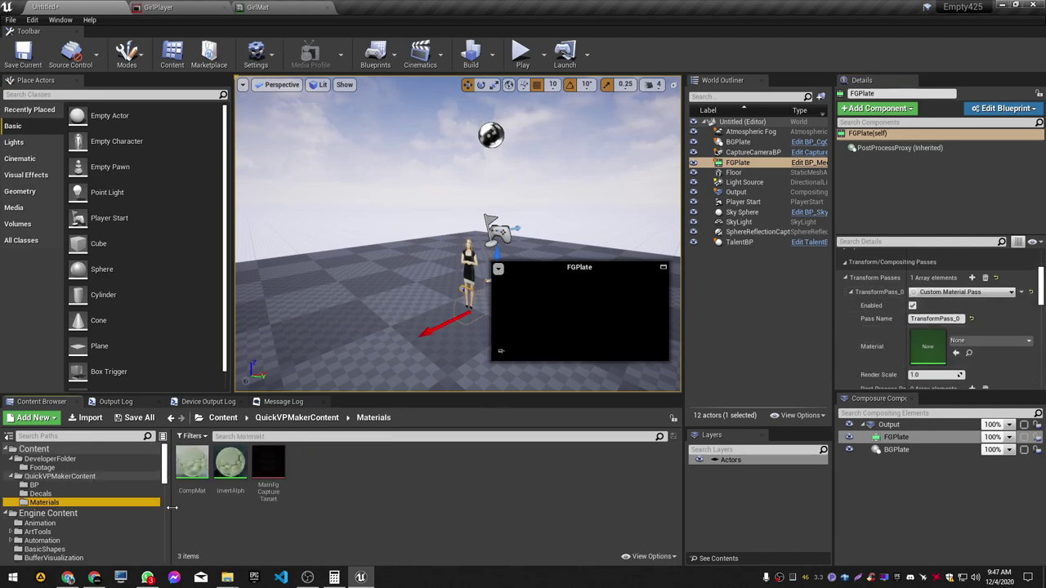
{"action": "left_click_drag", "start_coordinate": [230, 465], "coordinate": [945, 344]}
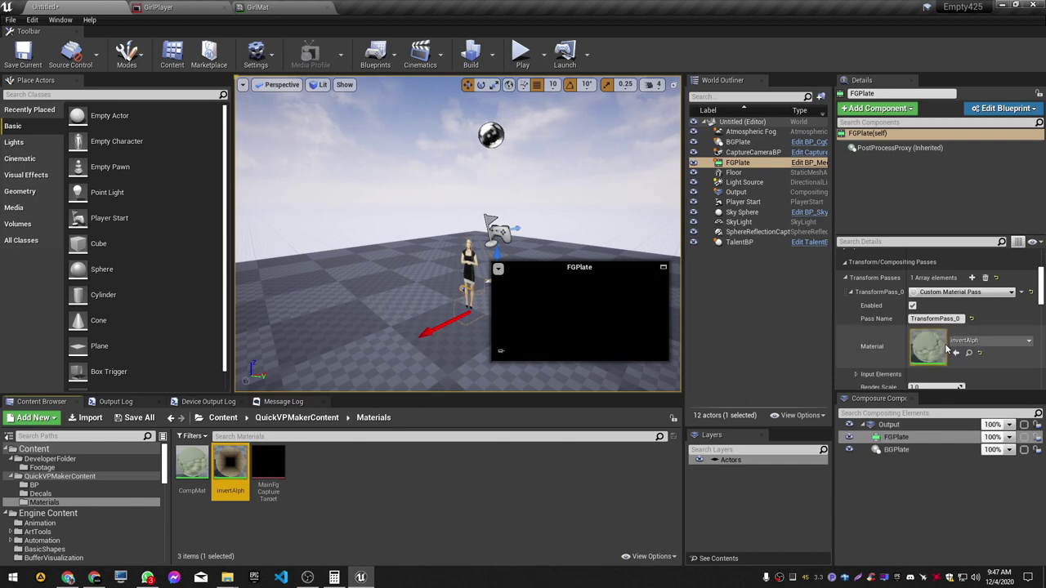
{"action": "left_click", "coordinate": [917, 480]}
{"action": "left_click", "coordinate": [899, 425]}
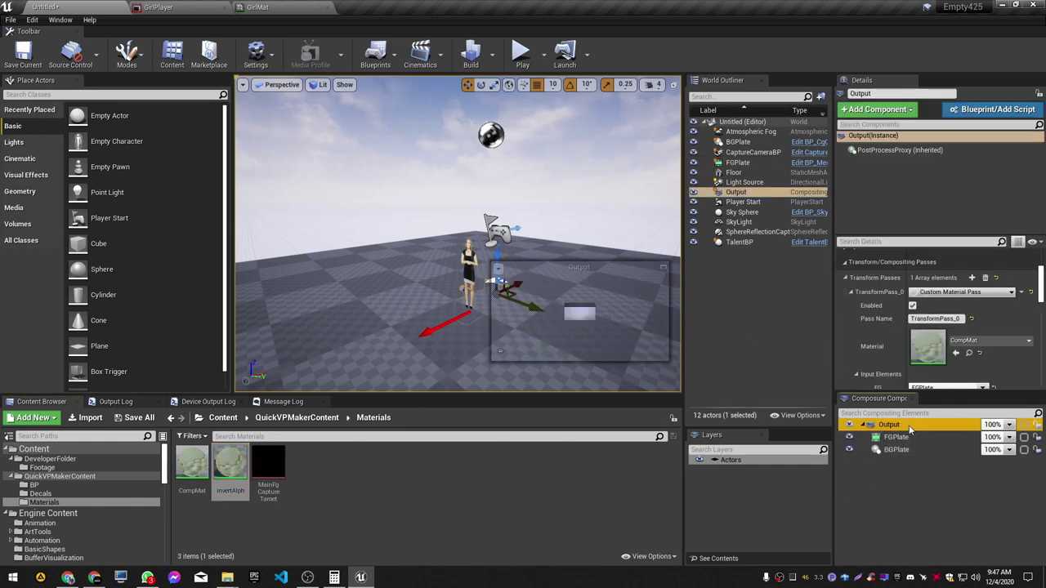
{"action": "left_click_drag", "start_coordinate": [365, 261], "coordinate": [382, 279]}
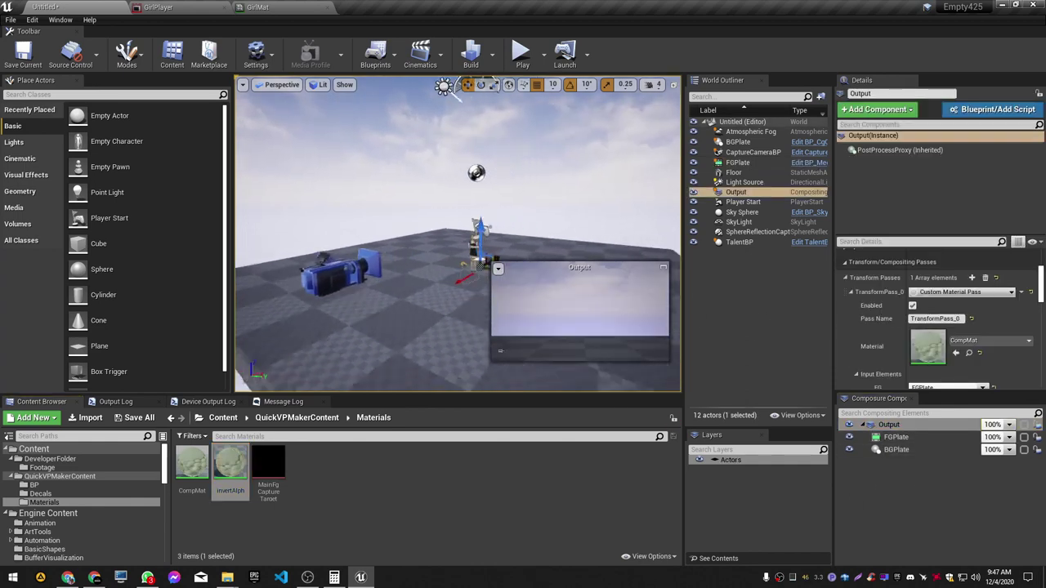
{"action": "key", "text": "ctrl+s"}
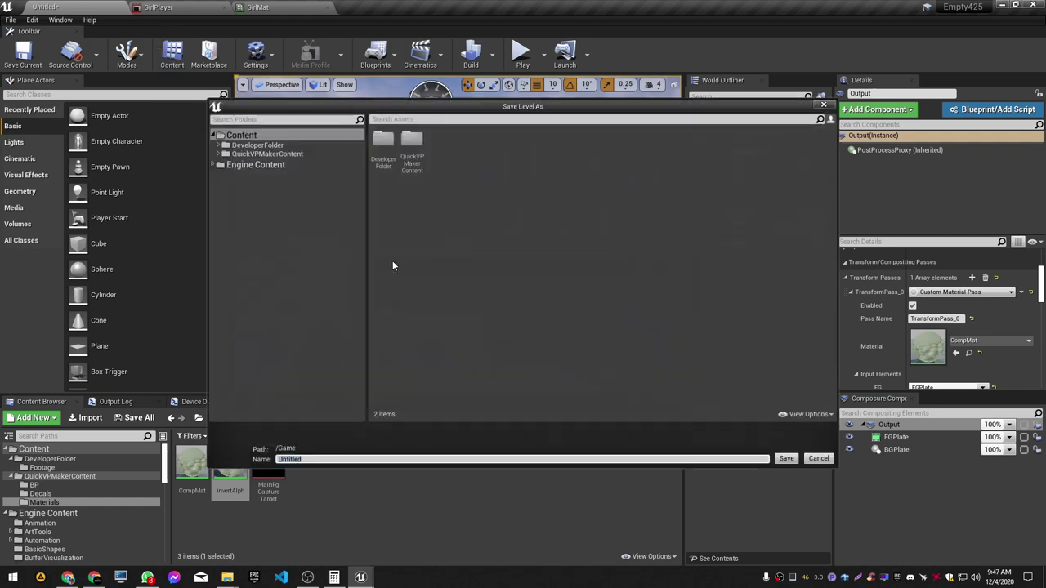
{"action": "left_click", "coordinate": [819, 459]}
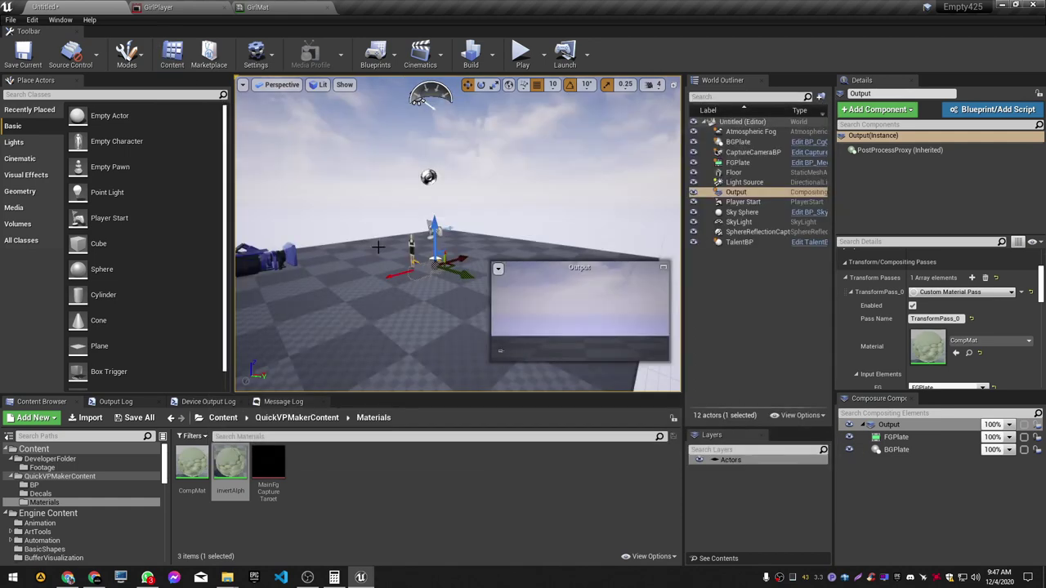
{"action": "key", "text": "alt+p"}
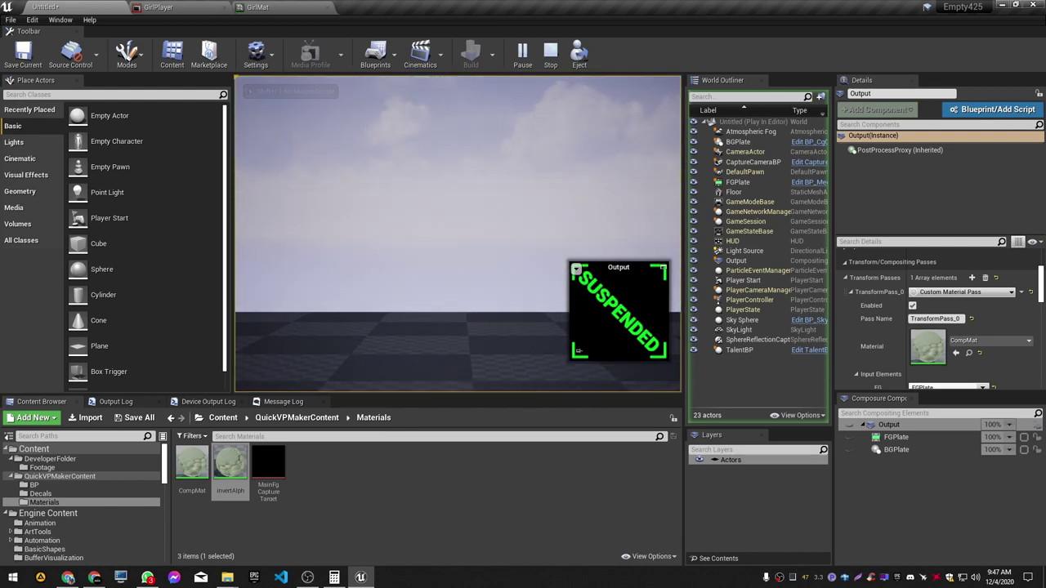
{"action": "key", "text": "Escape"}
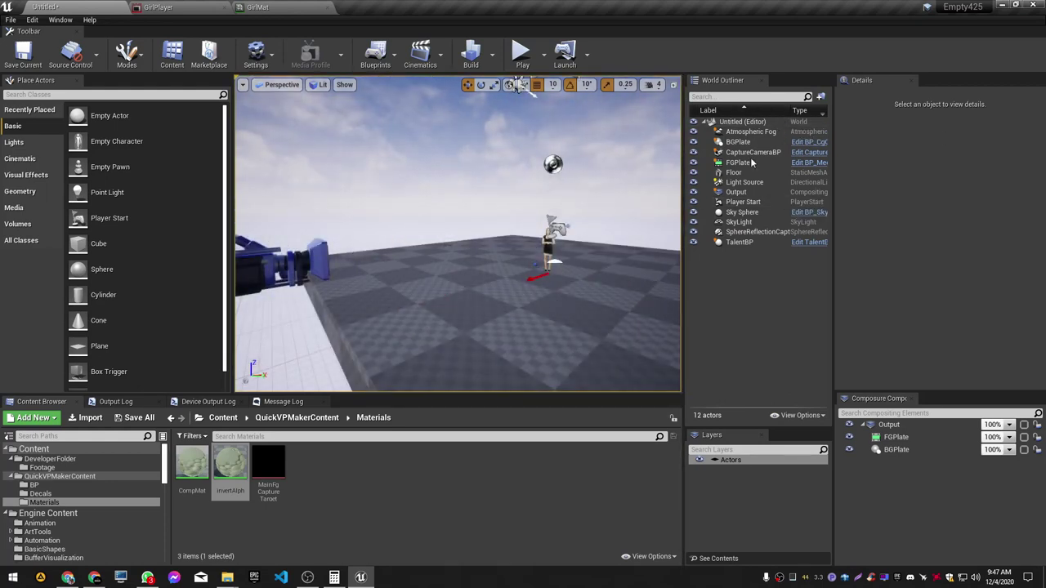
Step: Open World Settings and set the GameMode Override to BroadcastMode
{"action": "left_click", "coordinate": [61, 20]}
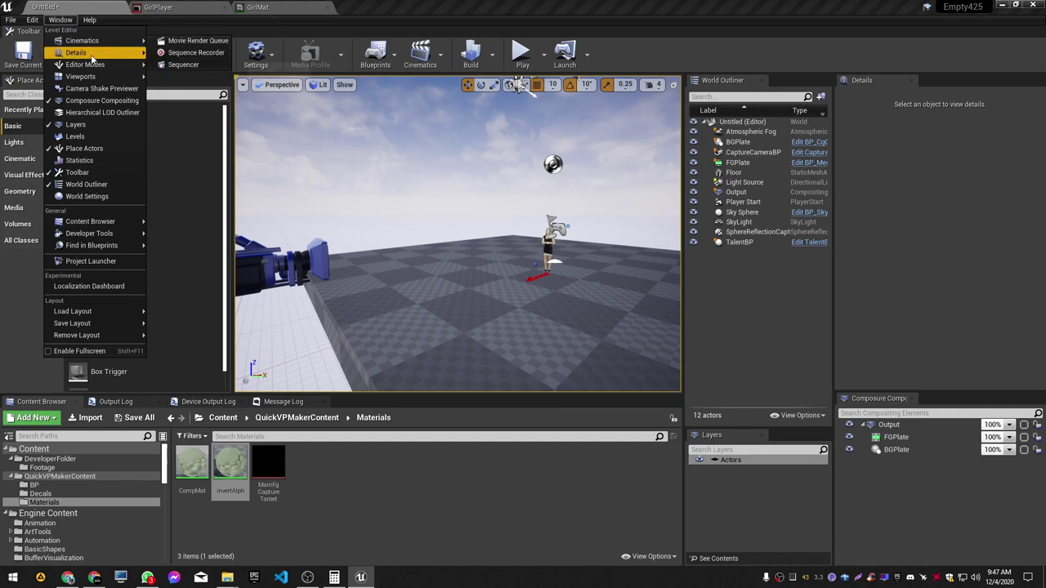
{"action": "left_click", "coordinate": [119, 198]}
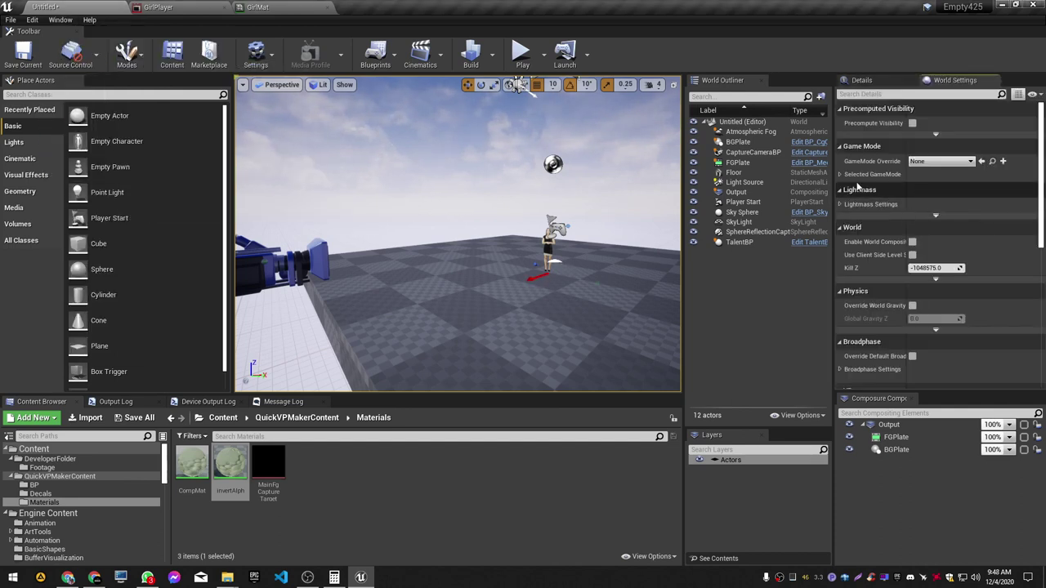
{"action": "left_click", "coordinate": [842, 175]}
{"action": "left_click", "coordinate": [942, 161]}
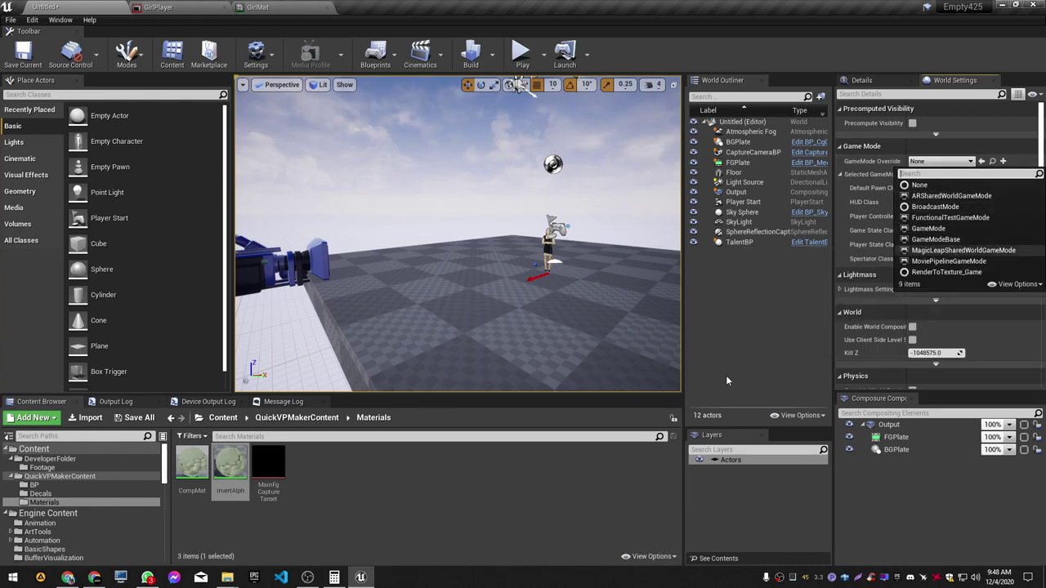
{"action": "left_click", "coordinate": [35, 486]}
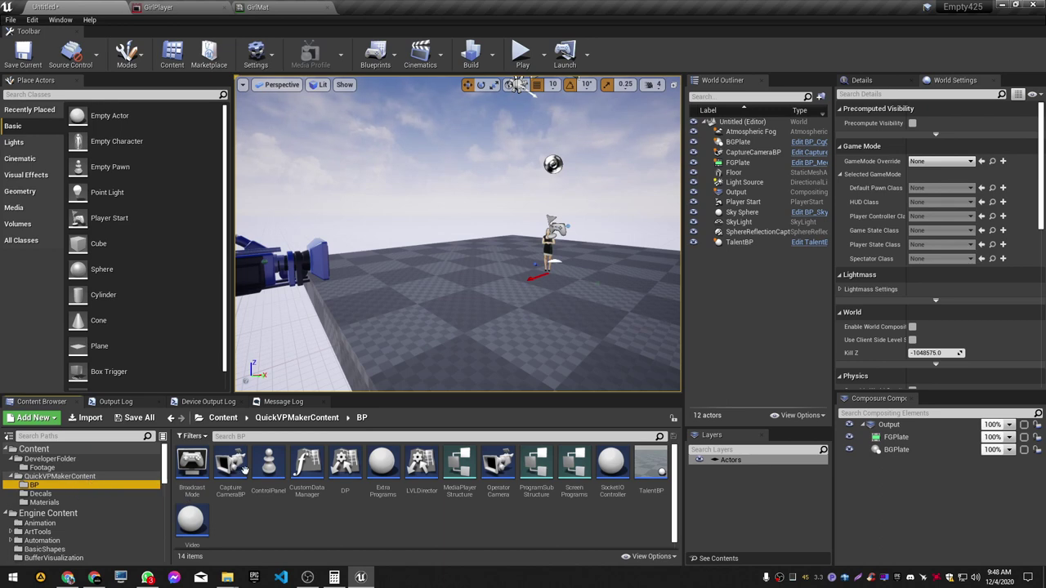
{"action": "left_click", "coordinate": [942, 161]}
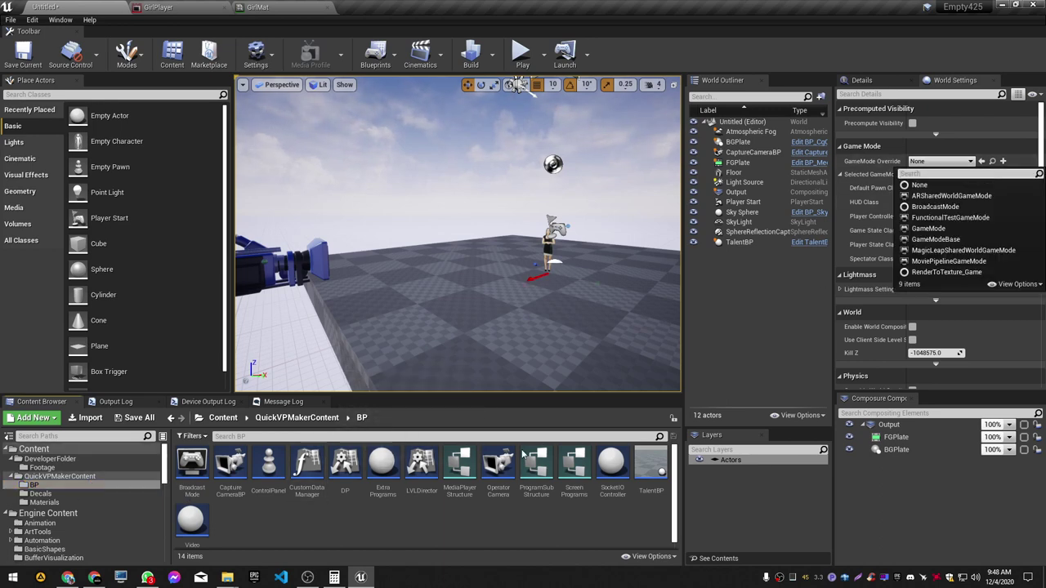
{"action": "left_click", "coordinate": [938, 208]}
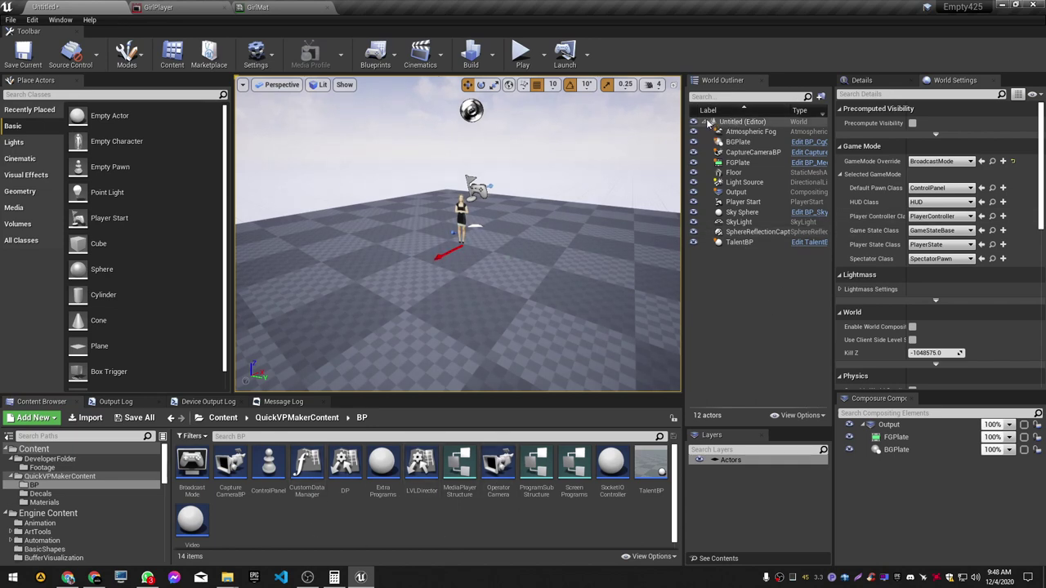
Step: Create a QuickVPStuff folder in the World Outliner and place a SocketIOController actor in the viewport
{"action": "right_click", "coordinate": [753, 122]}
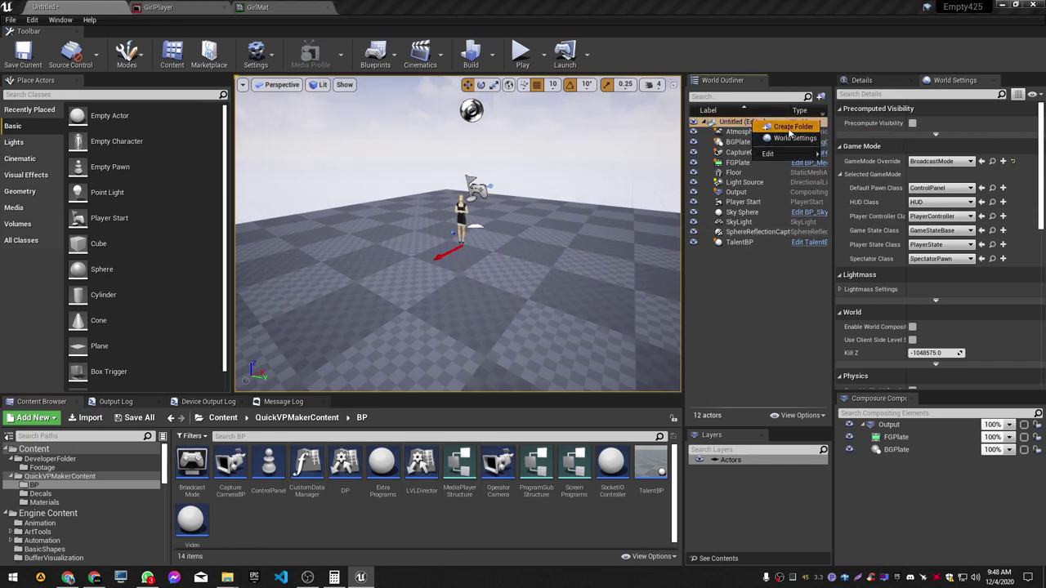
{"action": "left_click", "coordinate": [790, 127]}
{"action": "type", "text": "QuickVPStu"}
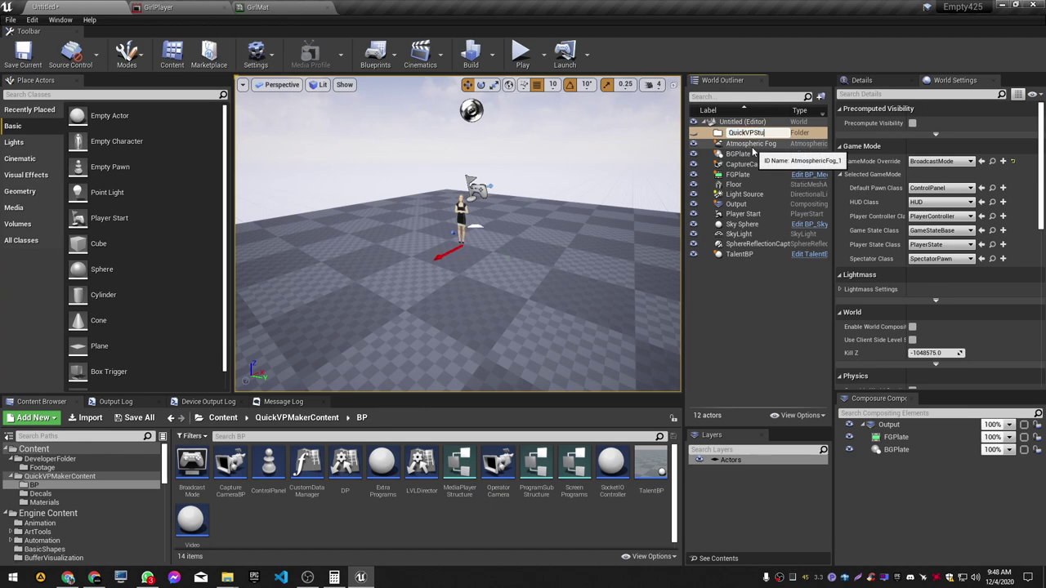
{"action": "type", "text": "ff"}
{"action": "key", "text": "Return"}
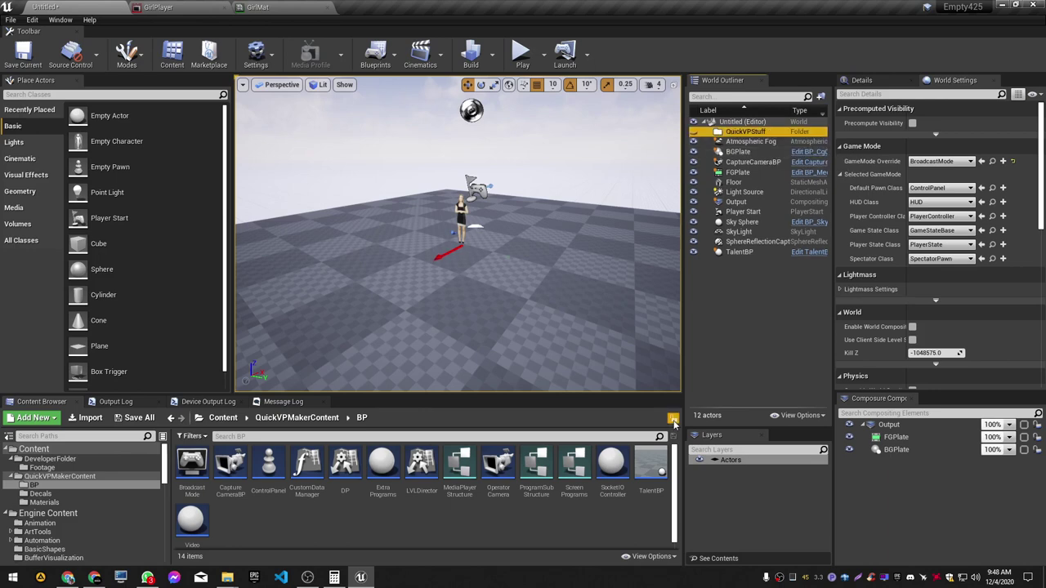
{"action": "left_click_drag", "start_coordinate": [614, 458], "coordinate": [435, 262]}
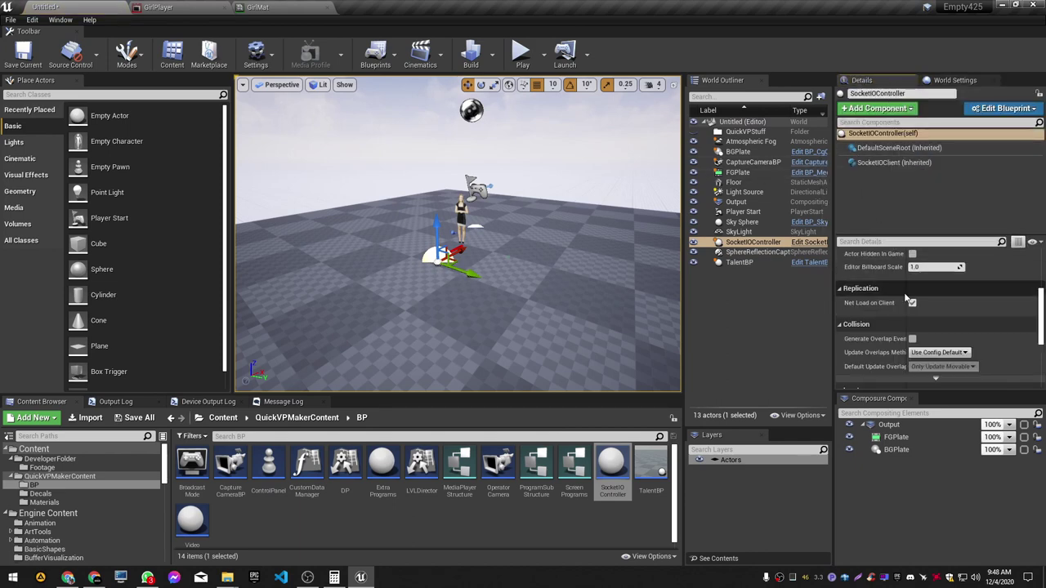
Step: Set SocketIOController's Project Name to 'Project test', file it in QuickVPStuff, and place a VideoController
{"action": "scroll", "coordinate": [930, 340], "scroll_direction": "up", "scroll_amount": 5}
{"action": "left_click", "coordinate": [930, 340]}
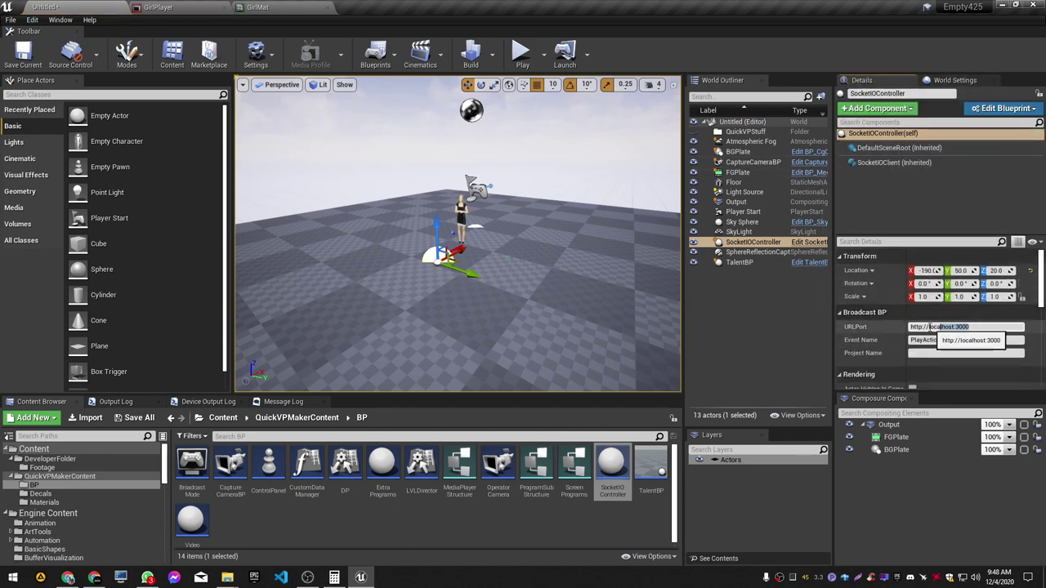
{"action": "key", "text": "shift+Tab"}
{"action": "type", "text": "Project test"}
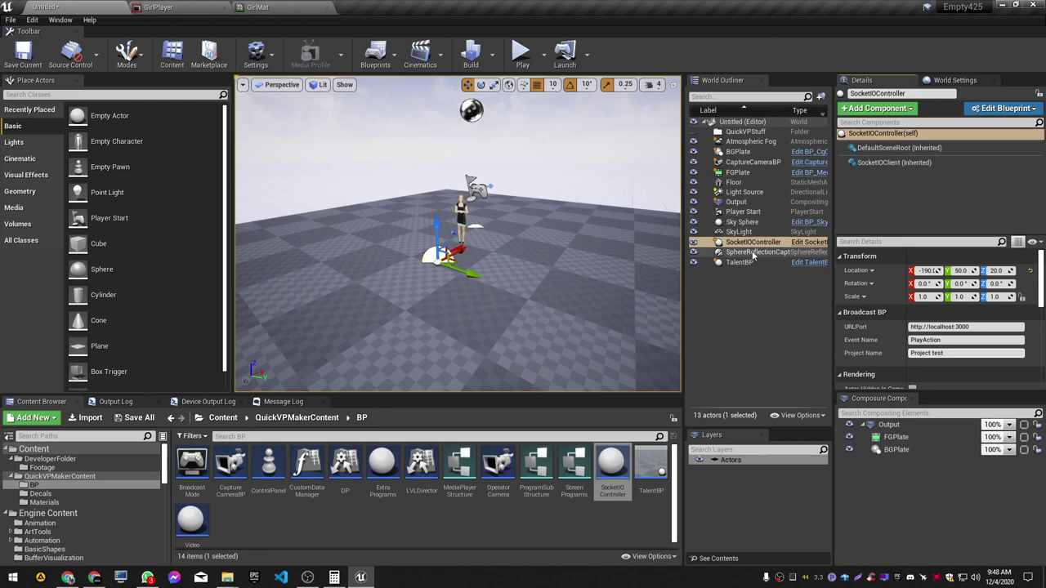
{"action": "left_click_drag", "start_coordinate": [753, 242], "coordinate": [737, 136]}
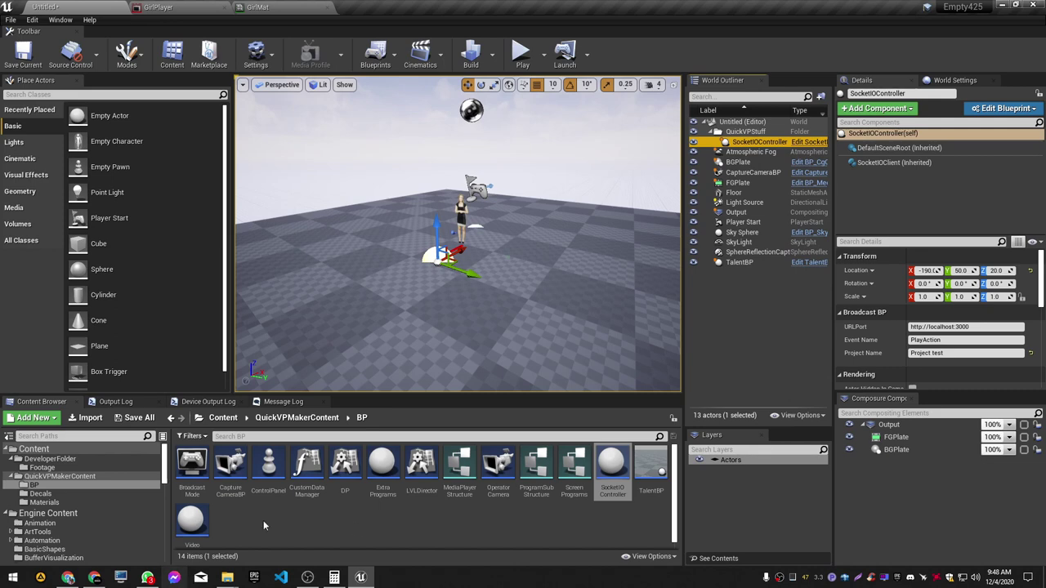
{"action": "left_click_drag", "start_coordinate": [191, 519], "coordinate": [388, 327]}
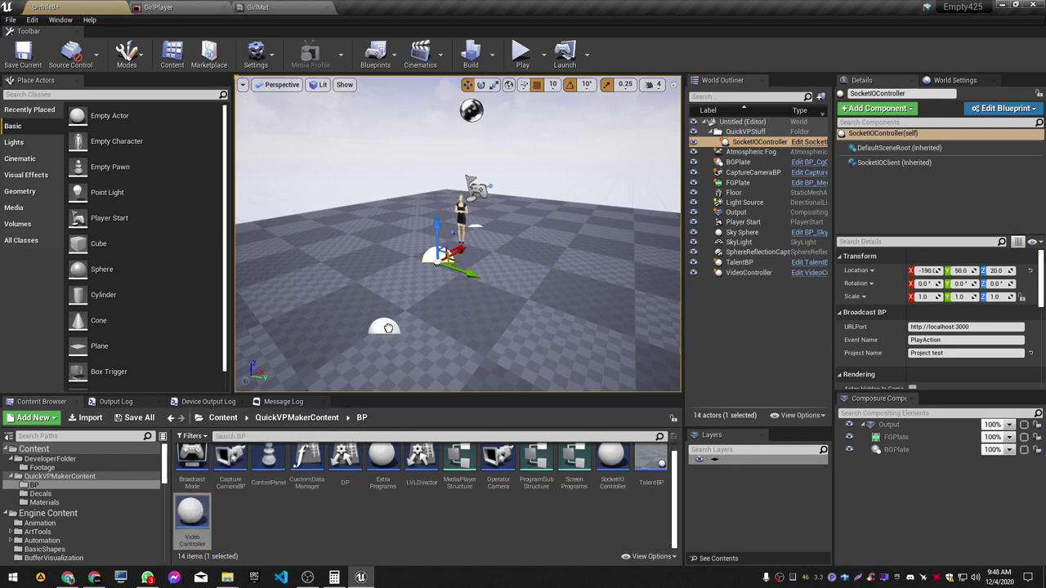
Step: Raise VideoController and a new ExtraPrograms actor above the controller and file both in QuickVPStuff
{"action": "left_click", "coordinate": [437, 260]}
{"action": "left_click_drag", "start_coordinate": [438, 237], "coordinate": [439, 203]}
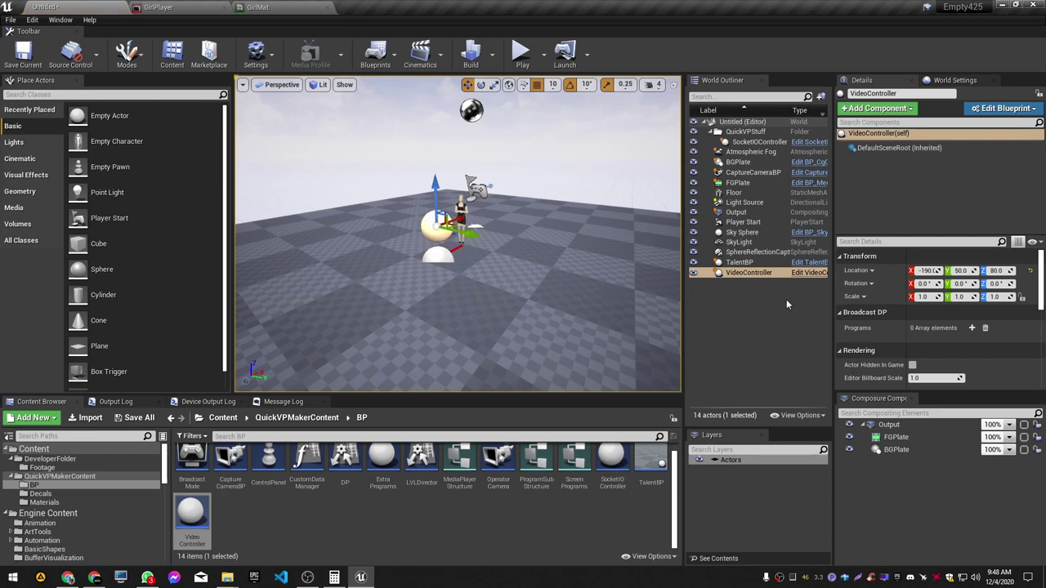
{"action": "left_click_drag", "start_coordinate": [747, 273], "coordinate": [749, 135]}
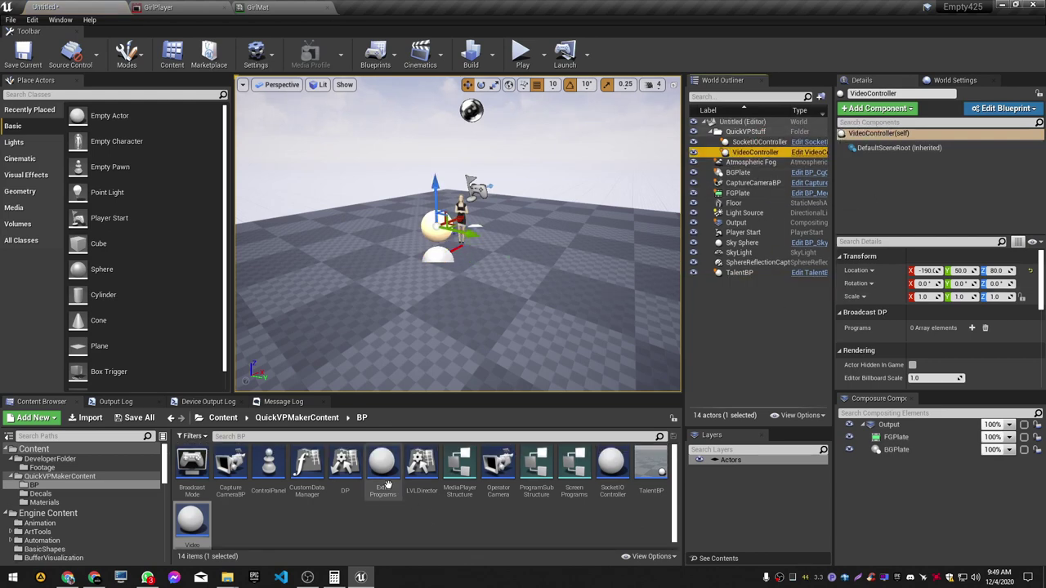
{"action": "left_click_drag", "start_coordinate": [389, 486], "coordinate": [440, 262]}
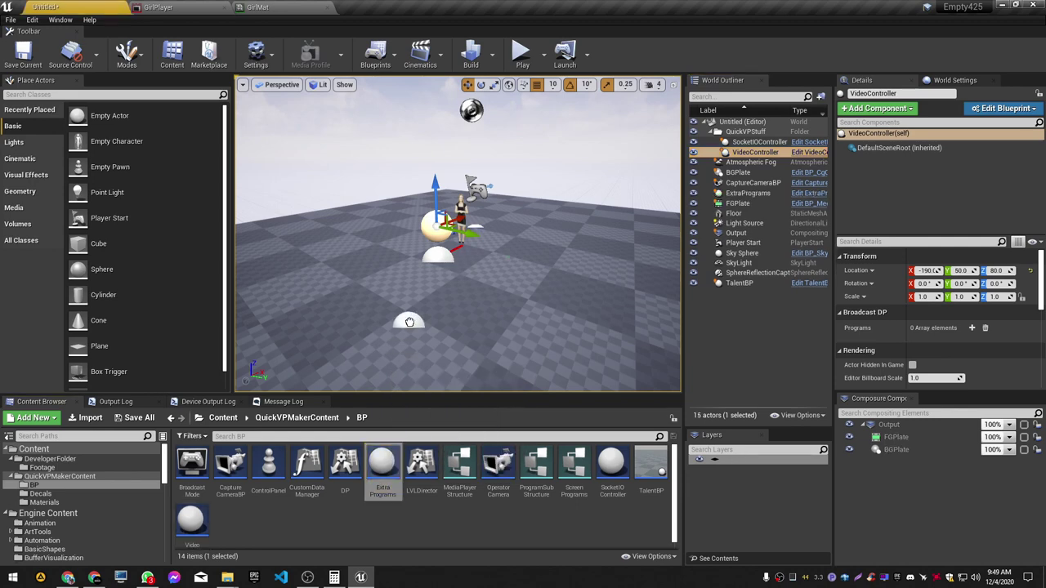
{"action": "left_click", "coordinate": [437, 262]}
{"action": "left_click_drag", "start_coordinate": [436, 214], "coordinate": [445, 153]}
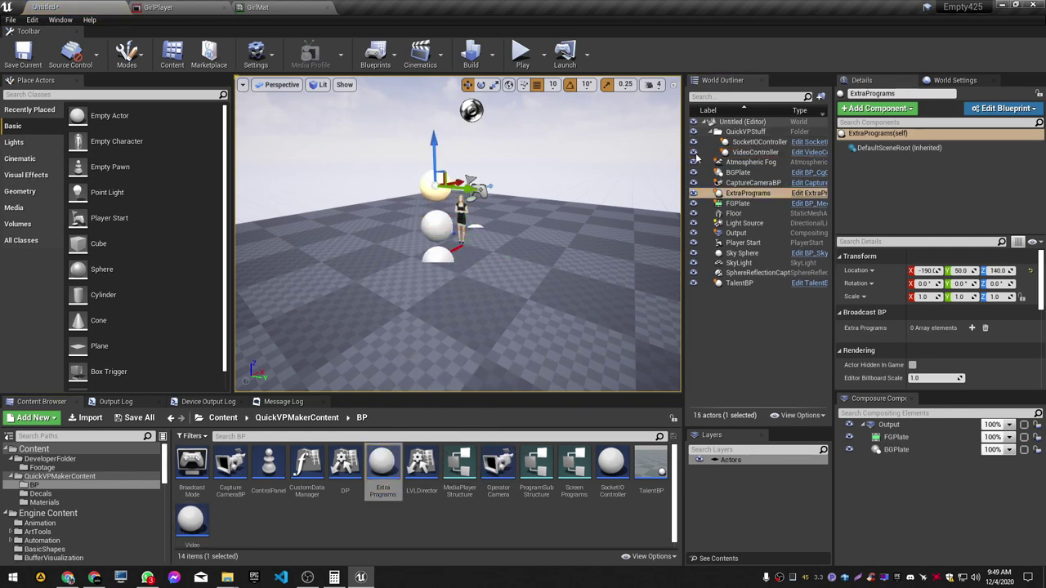
{"action": "left_click_drag", "start_coordinate": [748, 193], "coordinate": [759, 142]}
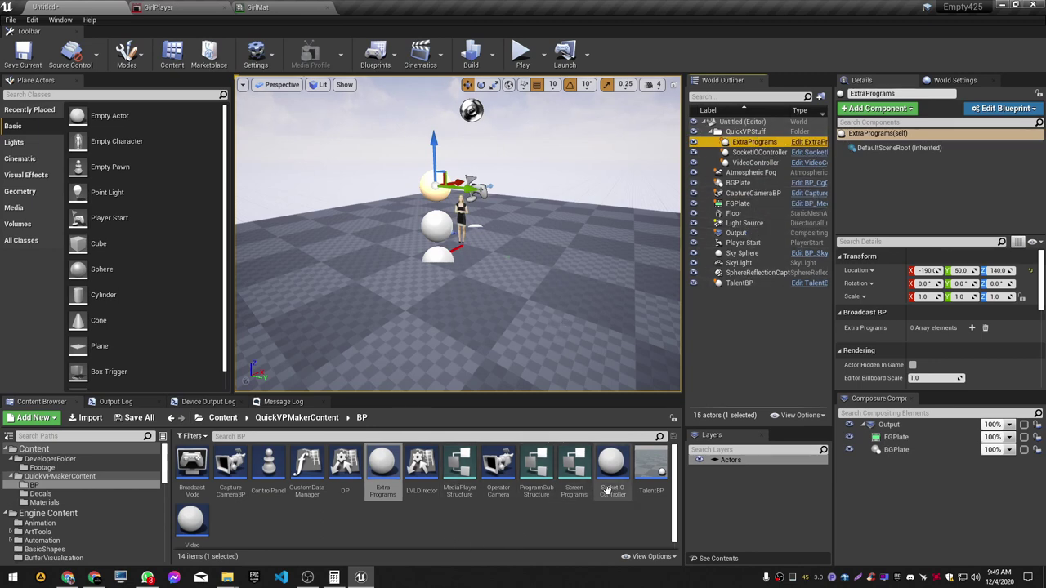
Step: Test-play the level with Alt+P, then stop and return to editing
{"action": "key", "text": "f"}
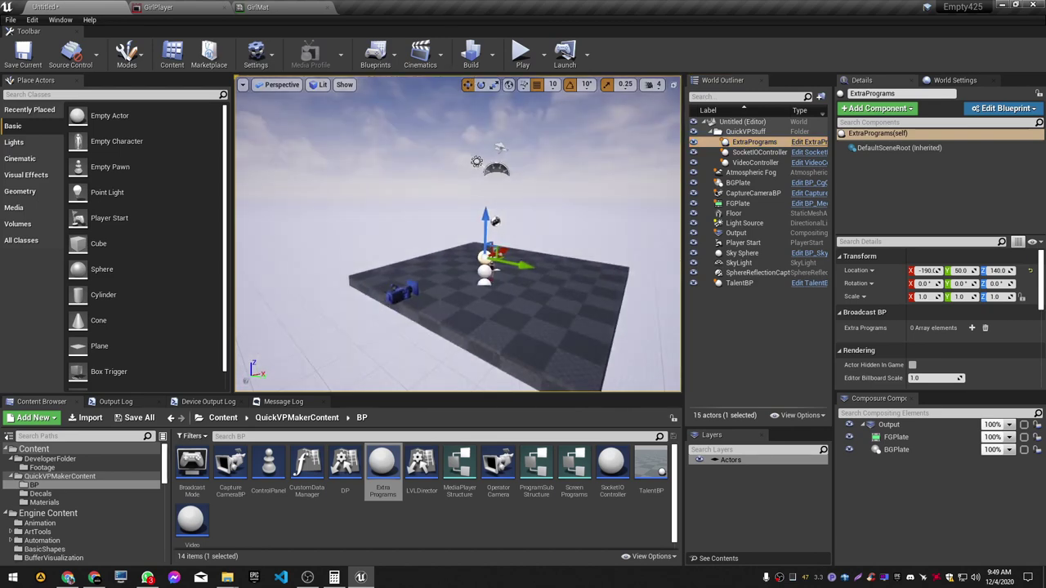
{"action": "key", "text": "alt+p"}
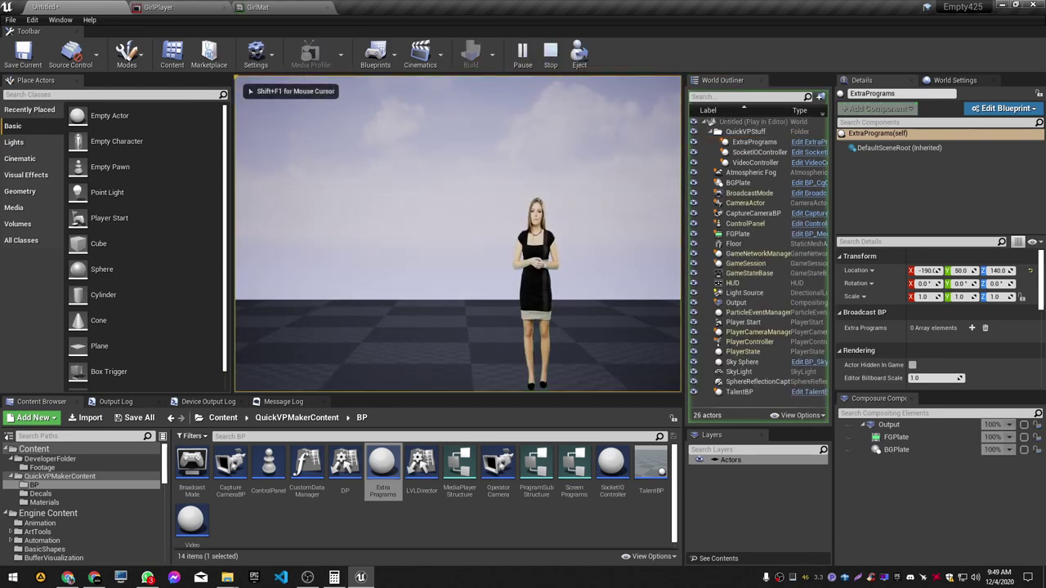
{"action": "key", "text": "shift+F1"}
{"action": "key", "text": "Escape"}
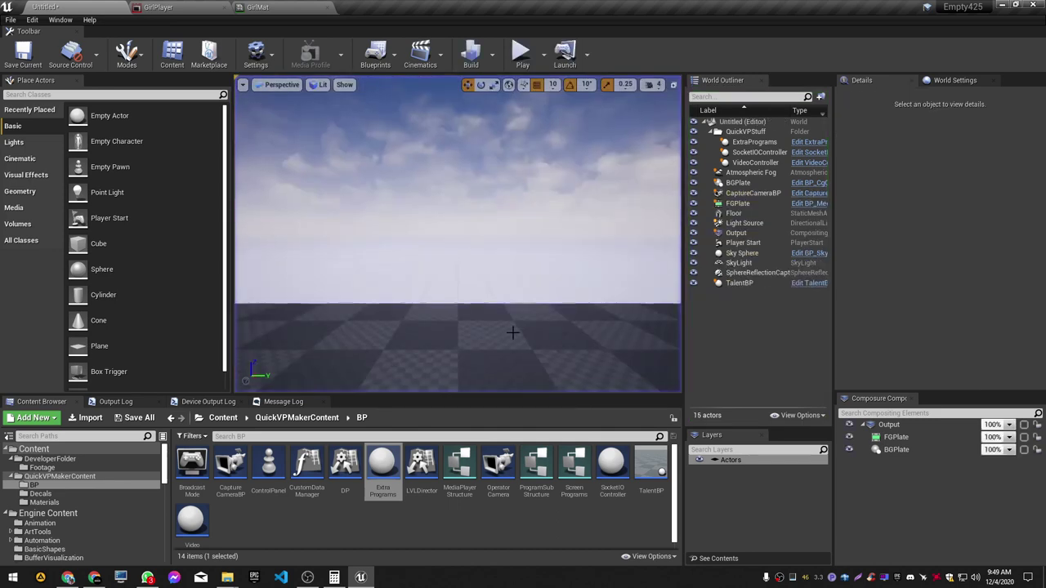
{"action": "right_click_drag", "start_coordinate": [479, 374], "coordinate": [479, 375]}
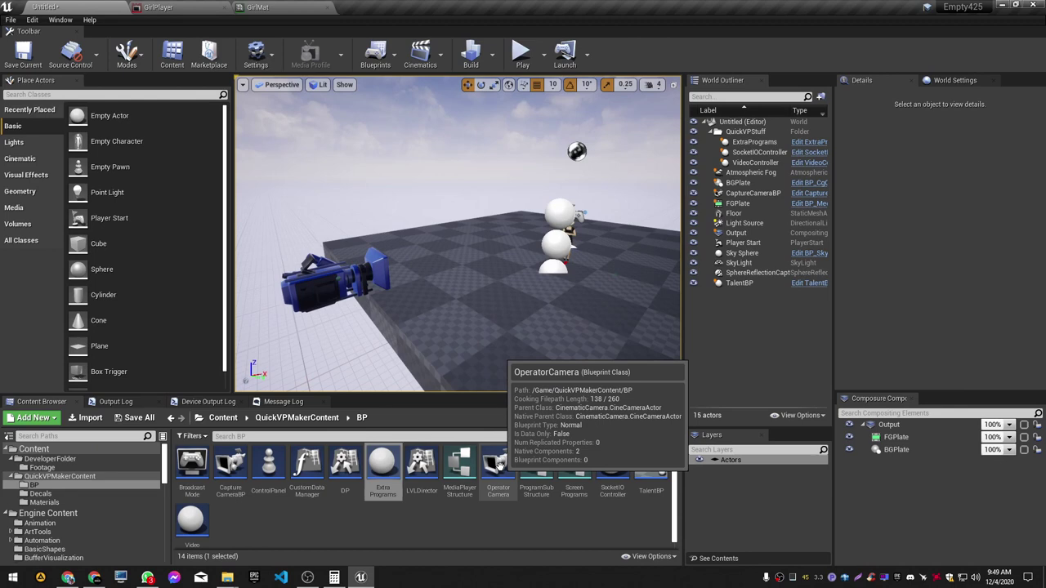
Step: Place an OperatorCamera in the level and set its Camera Title to 'Camera test'
{"action": "left_click_drag", "start_coordinate": [499, 463], "coordinate": [437, 285]}
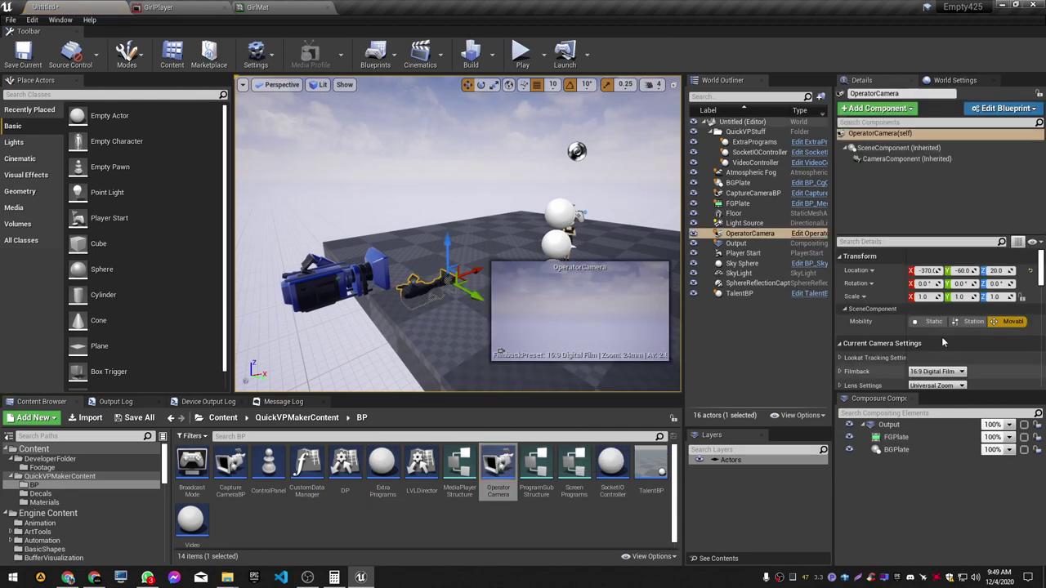
{"action": "scroll", "coordinate": [945, 360], "scroll_direction": "down", "scroll_amount": 3}
{"action": "scroll", "coordinate": [946, 370], "scroll_direction": "down", "scroll_amount": 2}
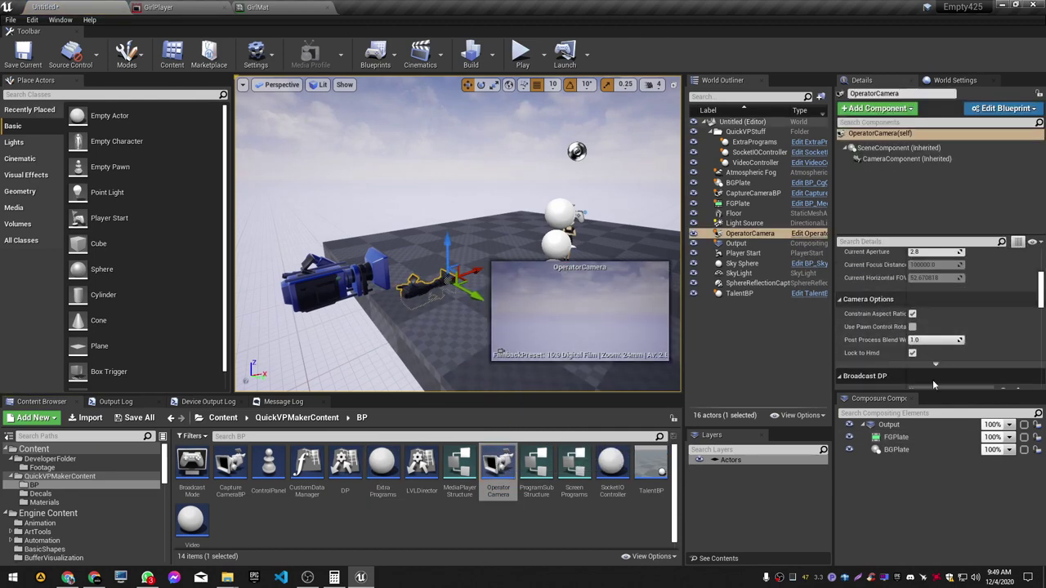
{"action": "scroll", "coordinate": [933, 379], "scroll_direction": "down", "scroll_amount": 2}
{"action": "scroll", "coordinate": [907, 327], "scroll_direction": "down", "scroll_amount": 1}
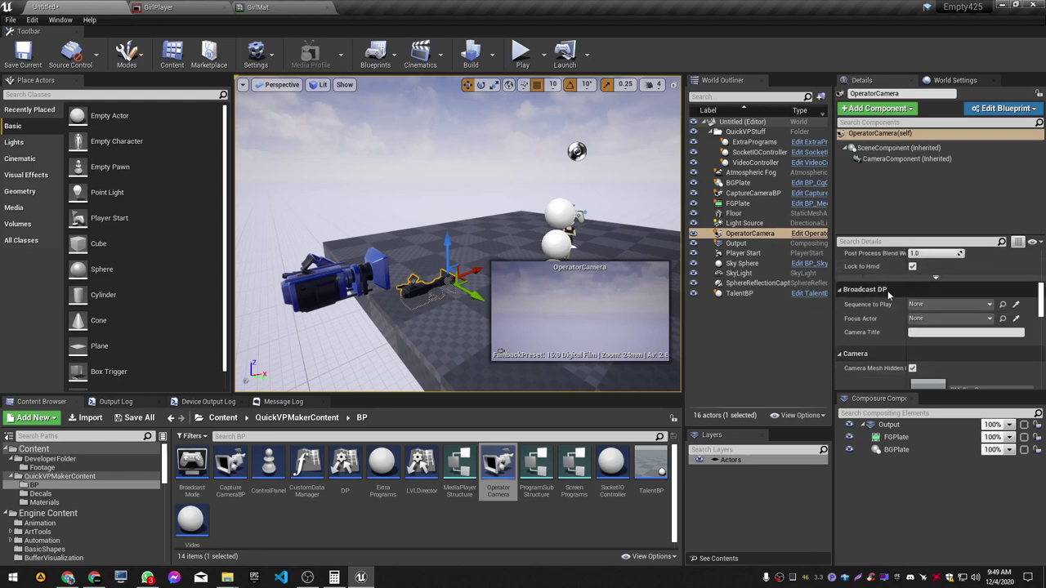
{"action": "left_click", "coordinate": [944, 333]}
{"action": "type", "text": "Camera test"}
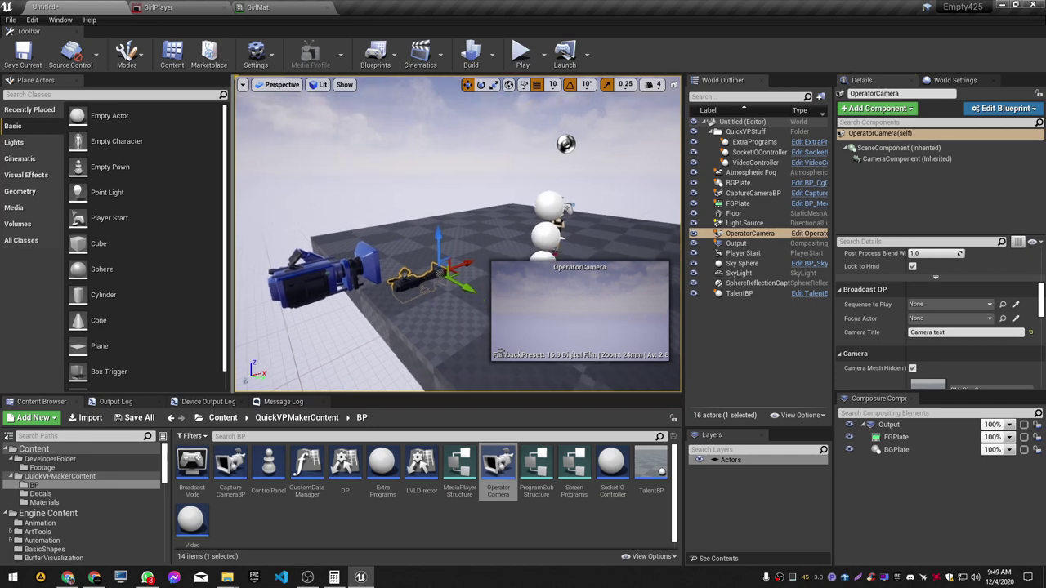
Step: Rename the new OperatorCamera actor to Testcamera
{"action": "right_click_drag", "start_coordinate": [286, 127], "coordinate": [286, 127]}
{"action": "key", "text": "F2"}
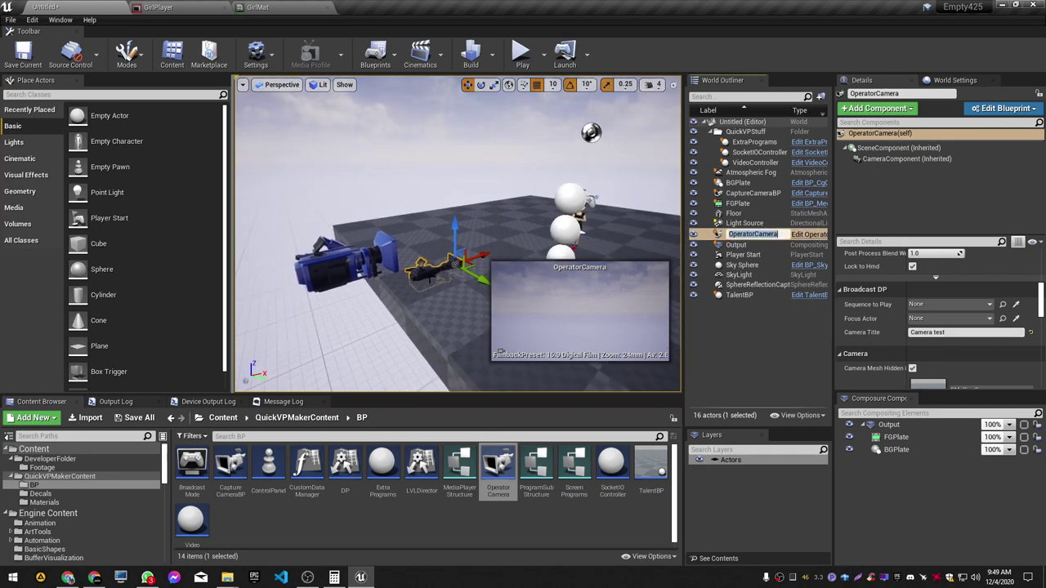
{"action": "type", "text": "Testcamera"}
{"action": "key", "text": "Return"}
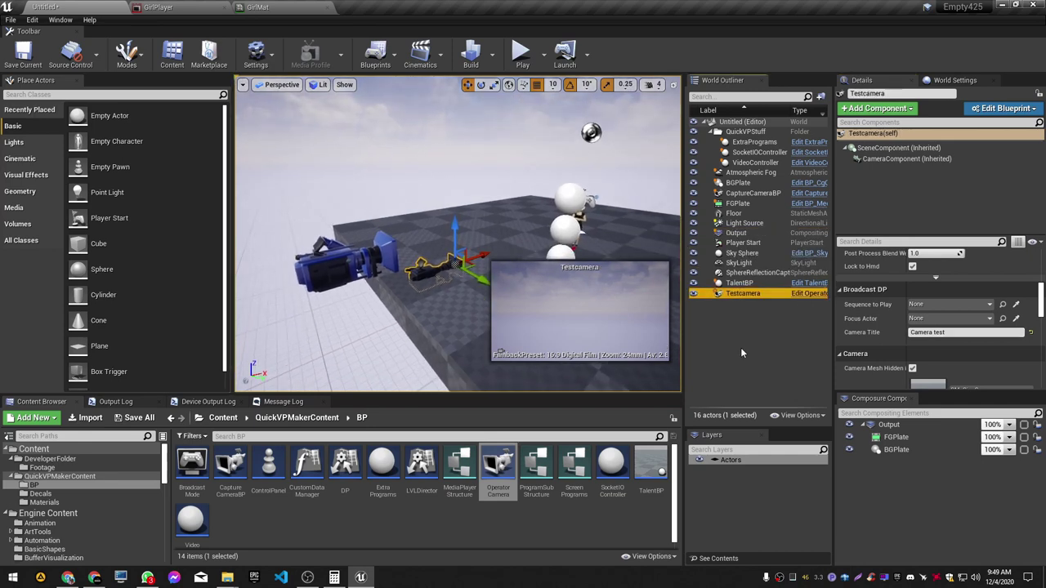
Step: Pilot the viewport through Testcamera from the Placed Cameras list
{"action": "right_click_drag", "start_coordinate": [373, 185], "coordinate": [376, 184]}
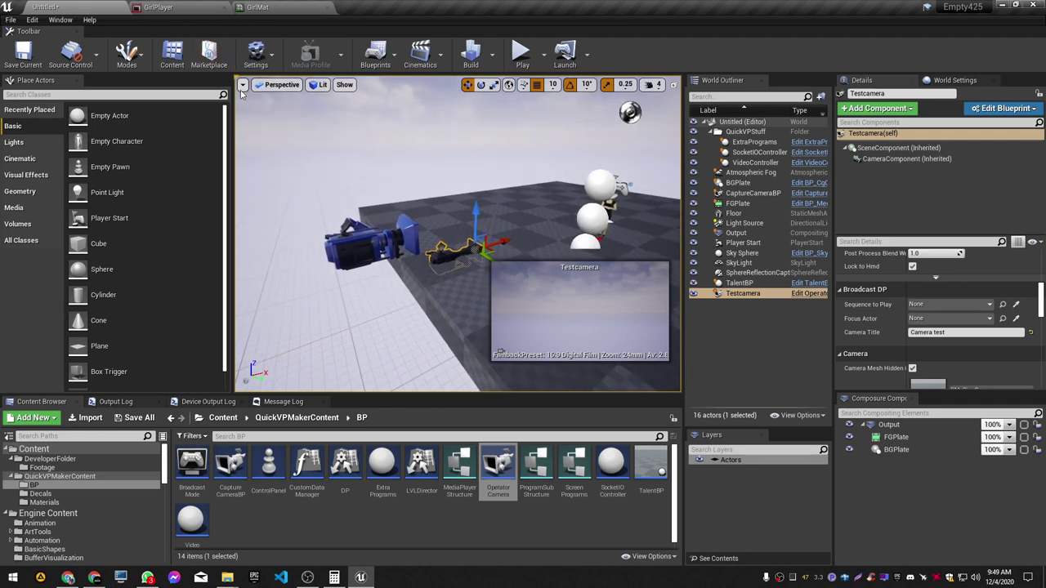
{"action": "left_click", "coordinate": [242, 85]}
{"action": "left_click", "coordinate": [278, 84]}
{"action": "left_click", "coordinate": [278, 84]}
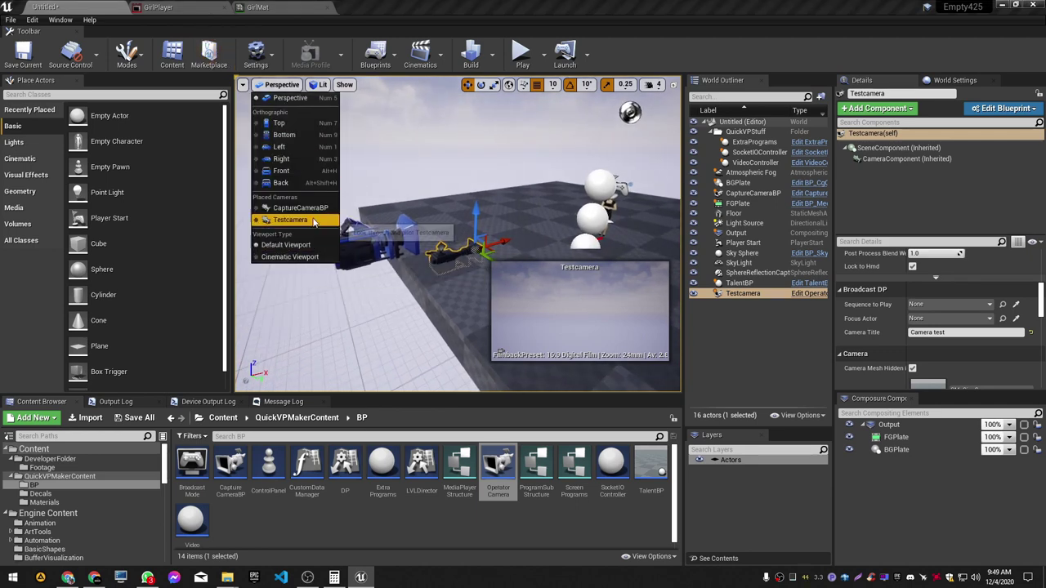
{"action": "left_click", "coordinate": [313, 221]}
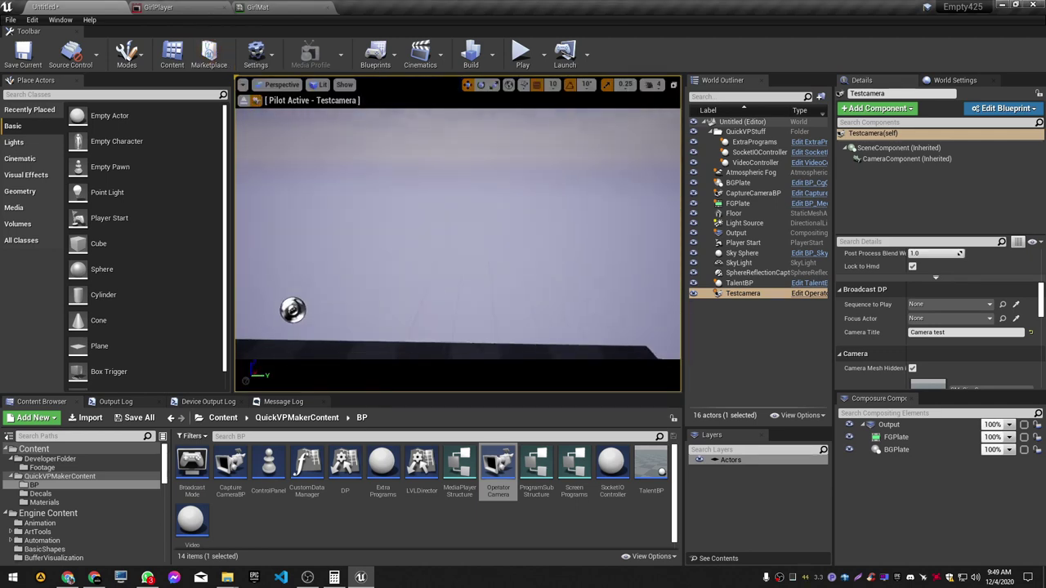
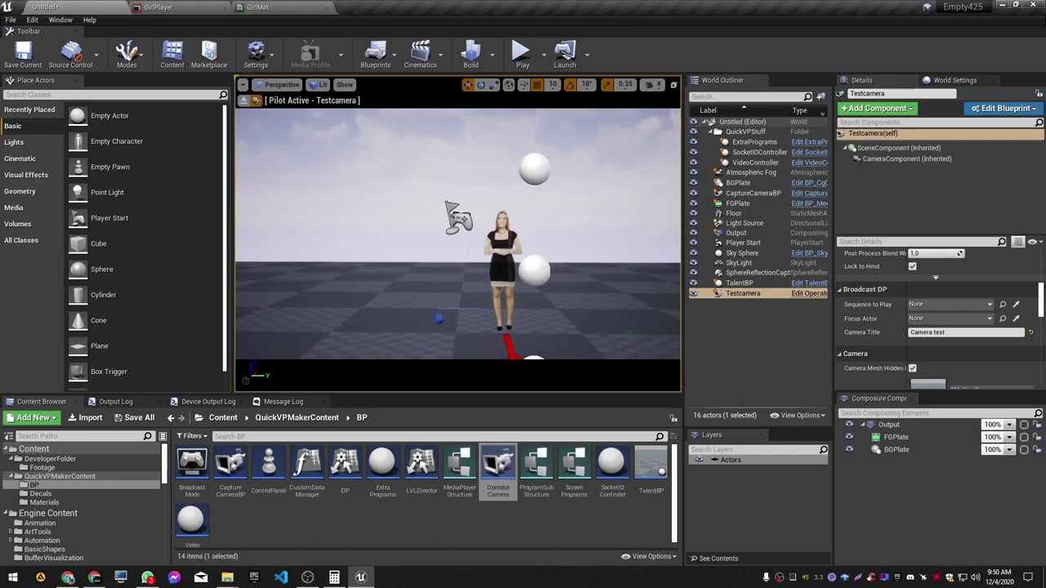
Step: Leave the Testcamera pilot view, then select and frame the TalentBP actor
{"action": "left_click", "coordinate": [244, 99]}
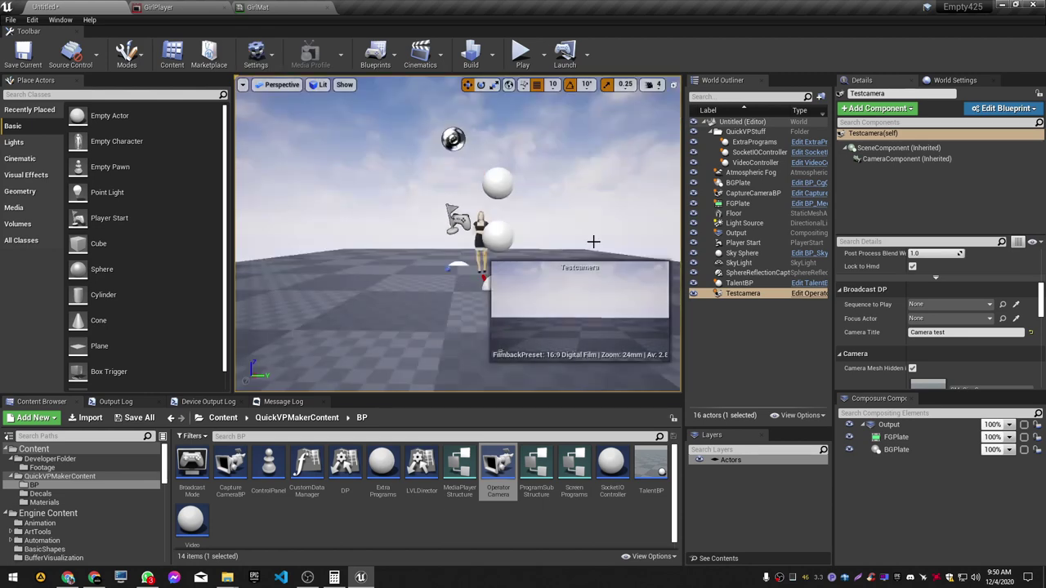
{"action": "right_click_drag", "start_coordinate": [593, 241], "coordinate": [599, 214]}
{"action": "left_click", "coordinate": [599, 214]}
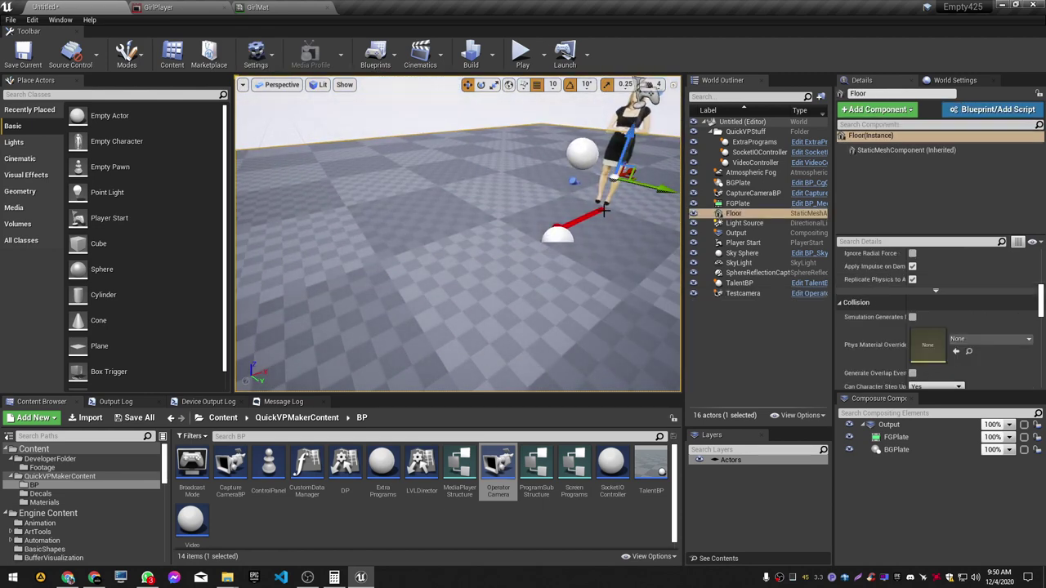
{"action": "left_click", "coordinate": [595, 212]}
{"action": "key", "text": "f"}
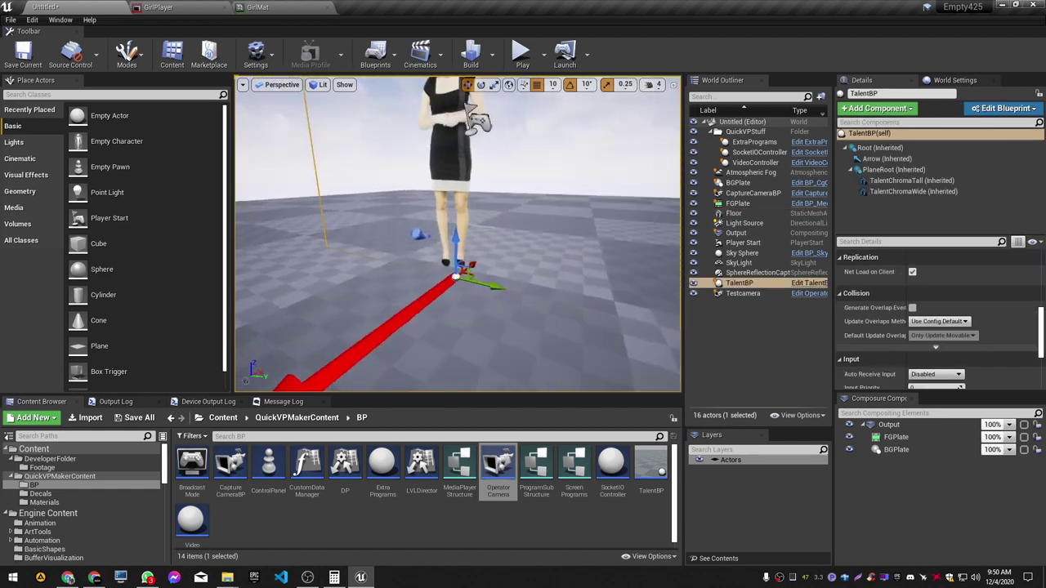
Step: Lower TalentBP's Floor Offset to about 98.39 and start Play to check her
{"action": "scroll", "coordinate": [1012, 305], "scroll_direction": "up", "scroll_amount": 3}
{"action": "scroll", "coordinate": [1012, 305], "scroll_direction": "up", "scroll_amount": 2}
{"action": "scroll", "coordinate": [1012, 305], "scroll_direction": "up", "scroll_amount": 1}
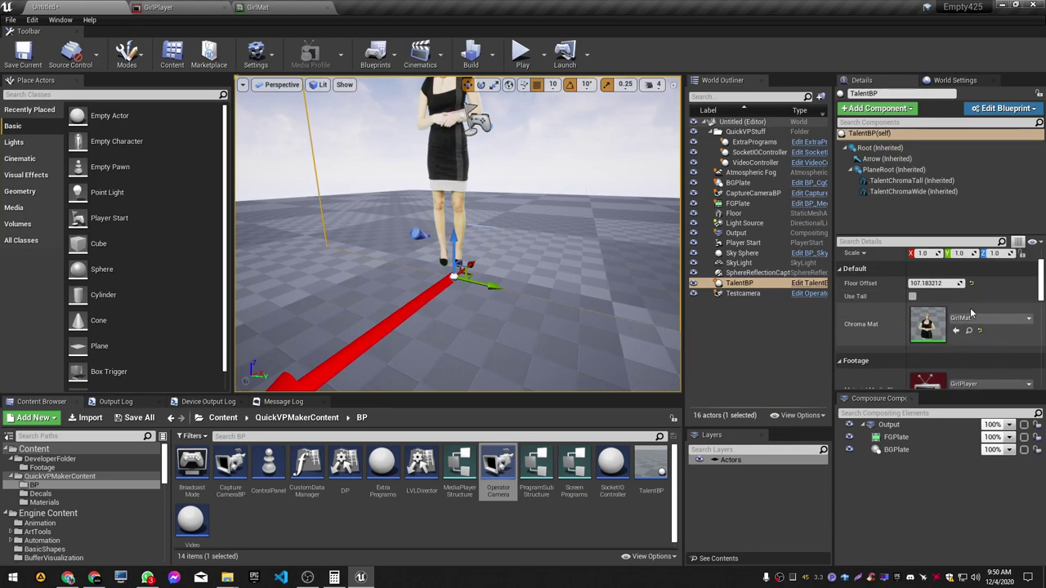
{"action": "scroll", "coordinate": [1012, 305], "scroll_direction": "up", "scroll_amount": 2}
{"action": "left_click_drag", "start_coordinate": [935, 318], "coordinate": [906, 318]}
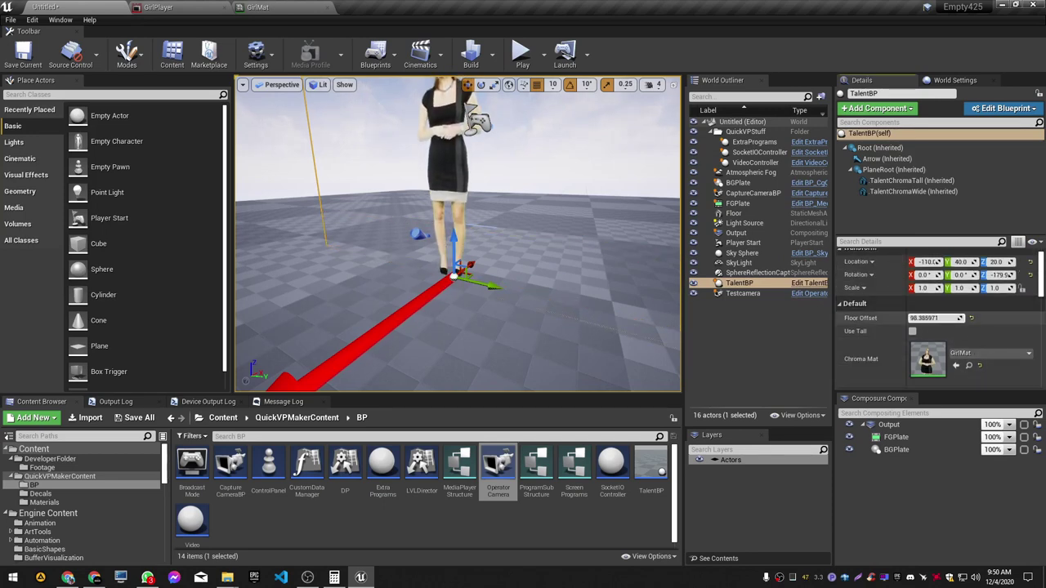
{"action": "key", "text": "f"}
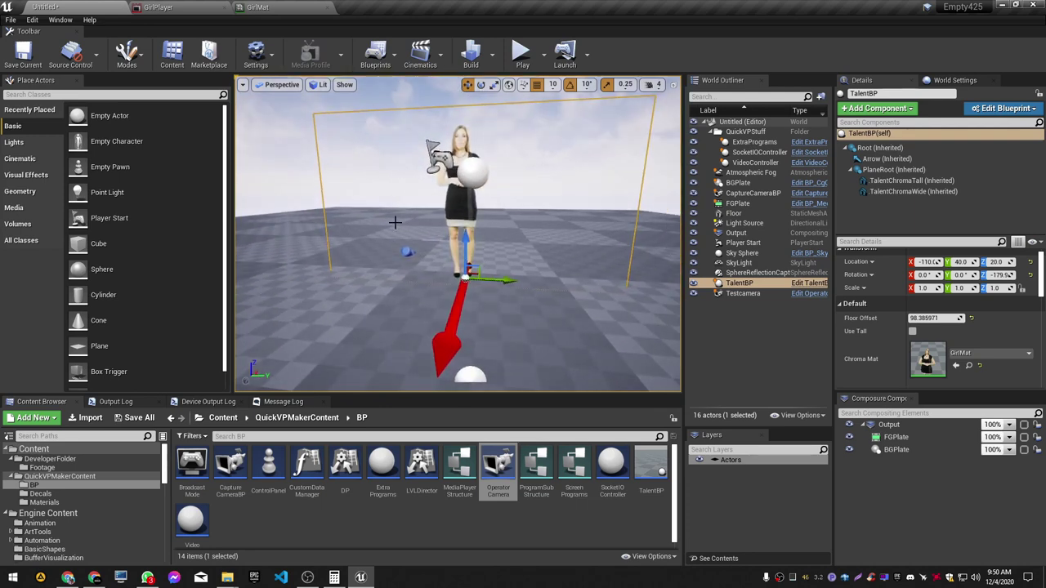
{"action": "key", "text": "alt+p"}
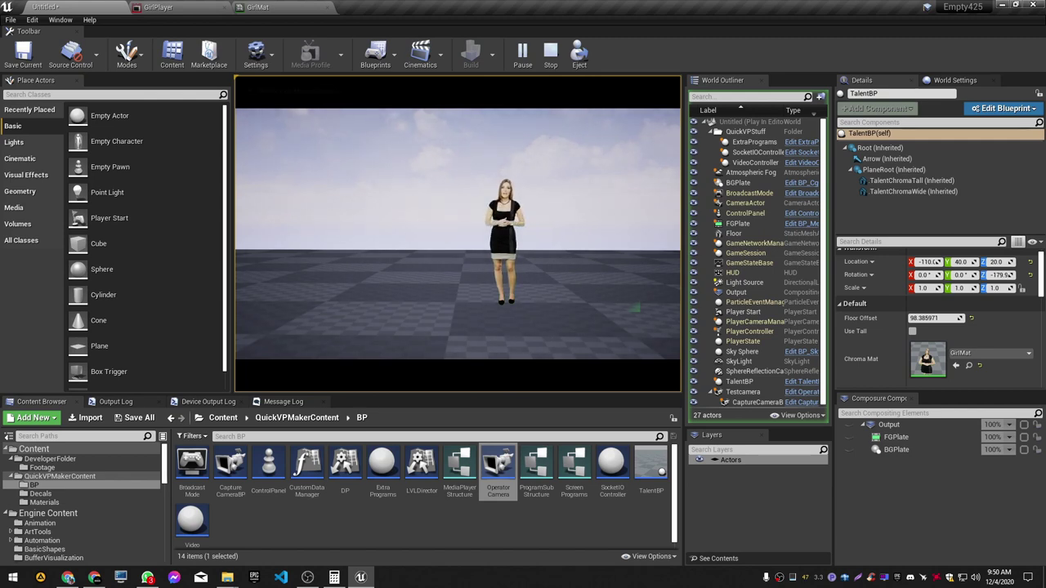
Step: Stop the Play session and launch QuickVP Controller from the Start search 'quick'
{"action": "key", "text": "Escape"}
{"action": "key", "text": "super"}
{"action": "type", "text": "quick"}
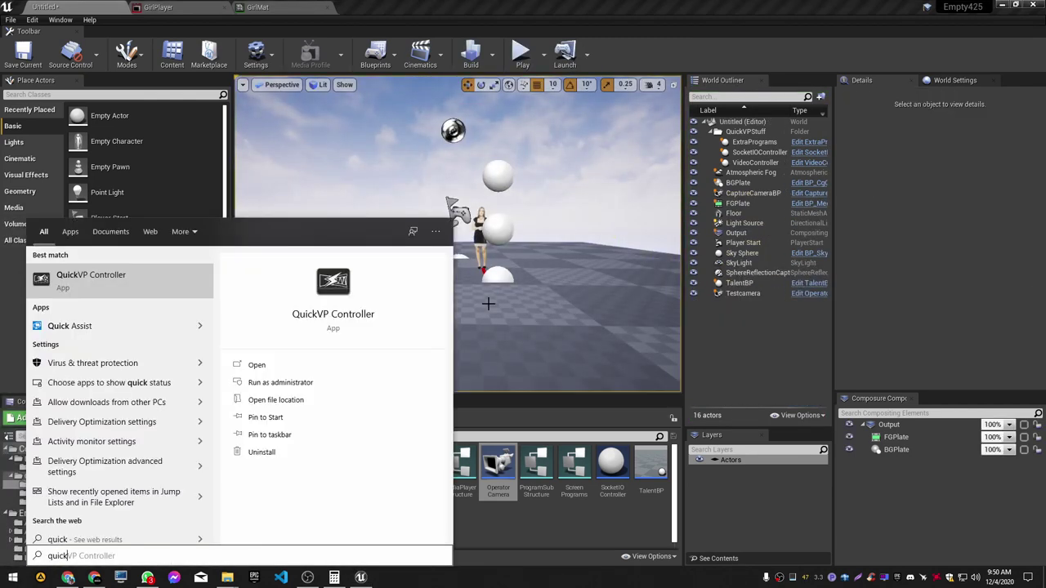
{"action": "key", "text": "Return"}
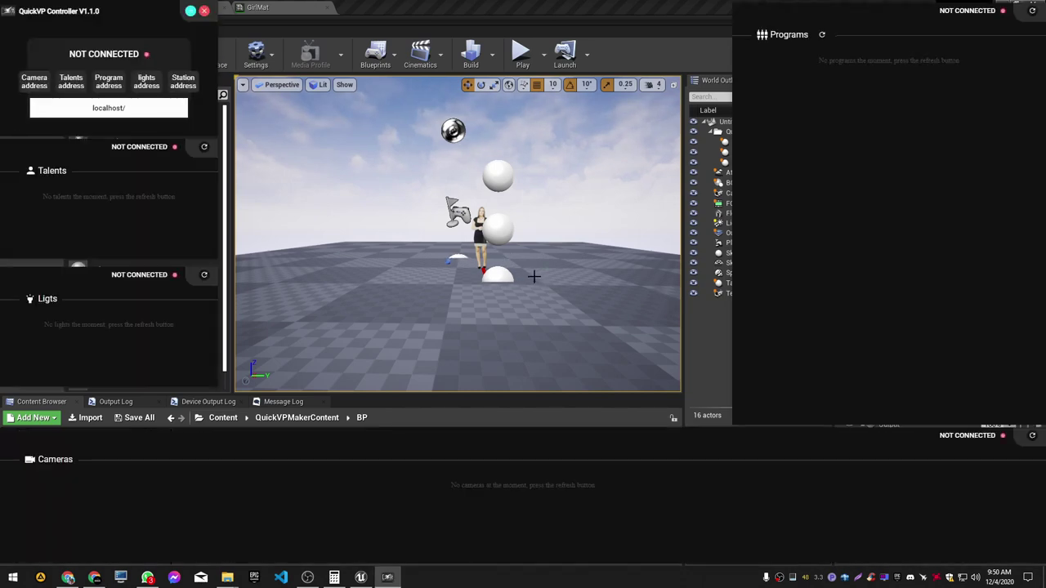
{"action": "left_click_drag", "start_coordinate": [520, 272], "coordinate": [510, 269]}
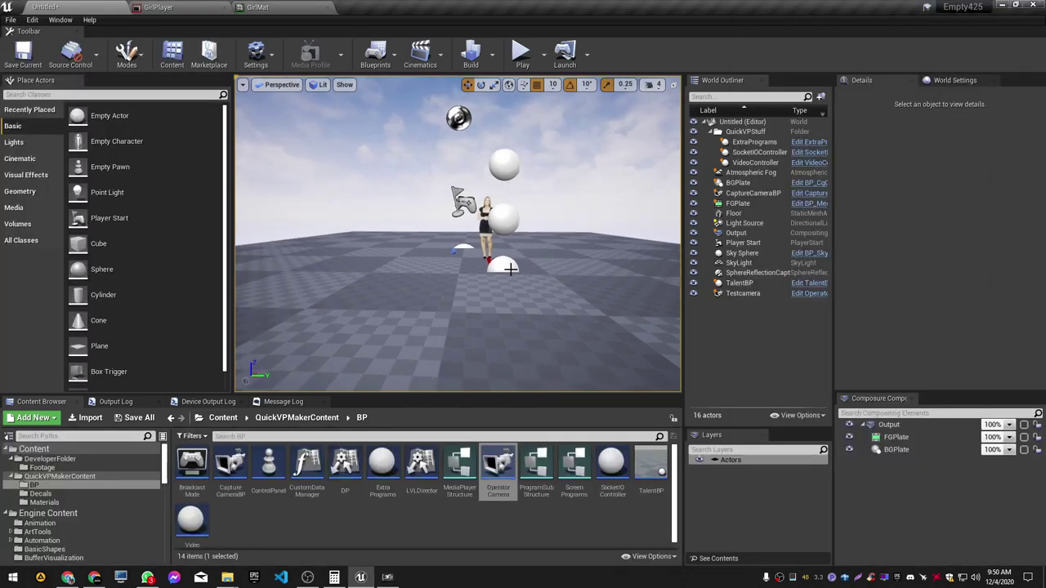
Step: Start Play, then turn on the Girl talent in QuickVP Controller and return to the viewport
{"action": "key", "text": "alt+p"}
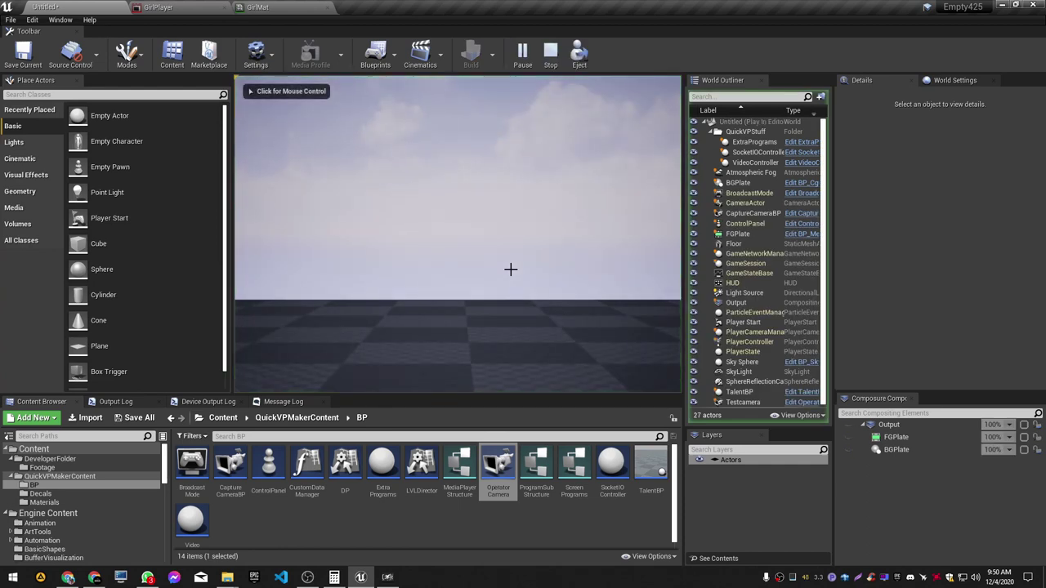
{"action": "key", "text": "alt+Tab"}
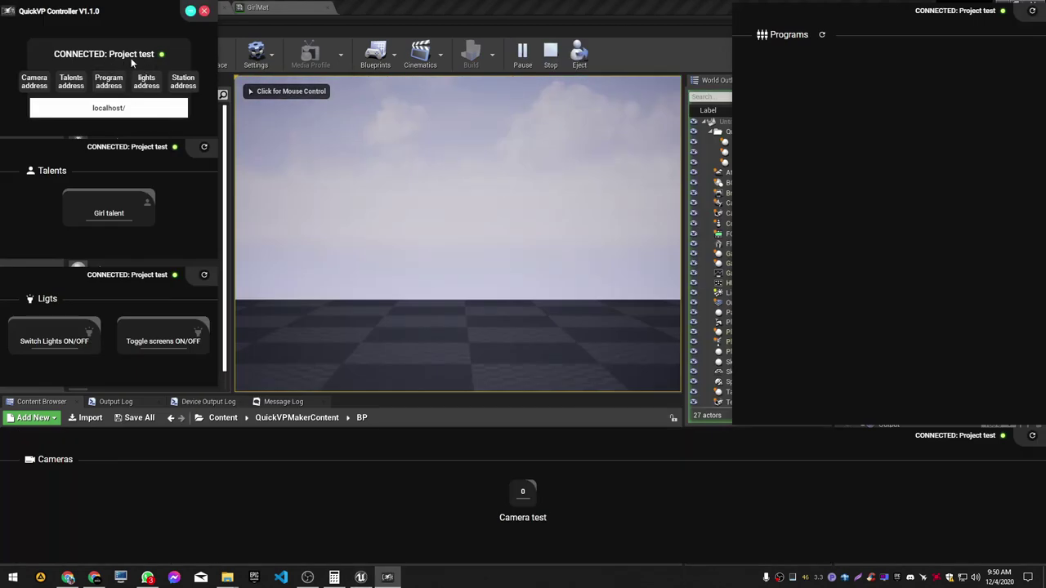
{"action": "left_click", "coordinate": [106, 217]}
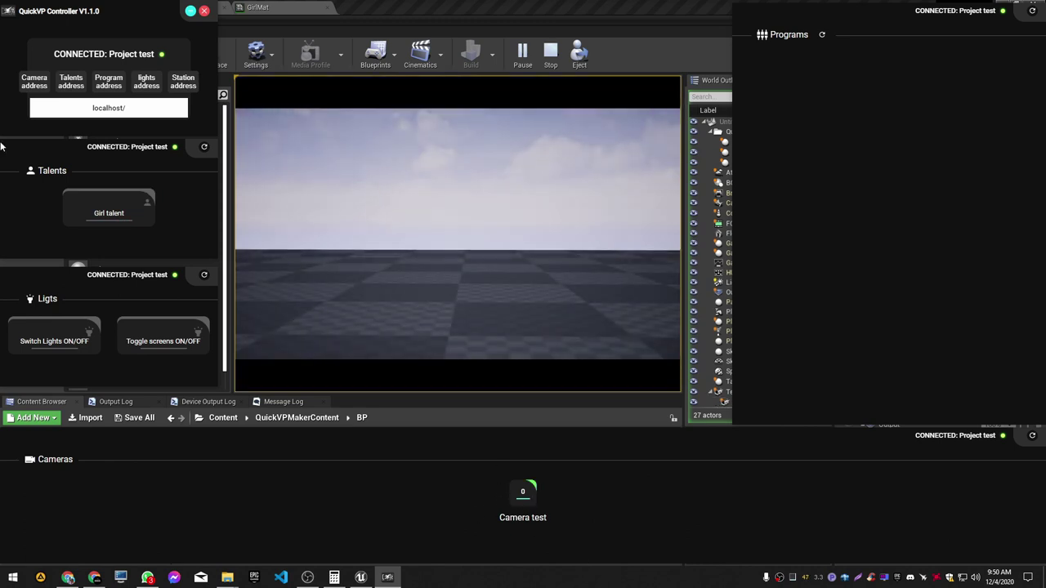
{"action": "left_click", "coordinate": [536, 270]}
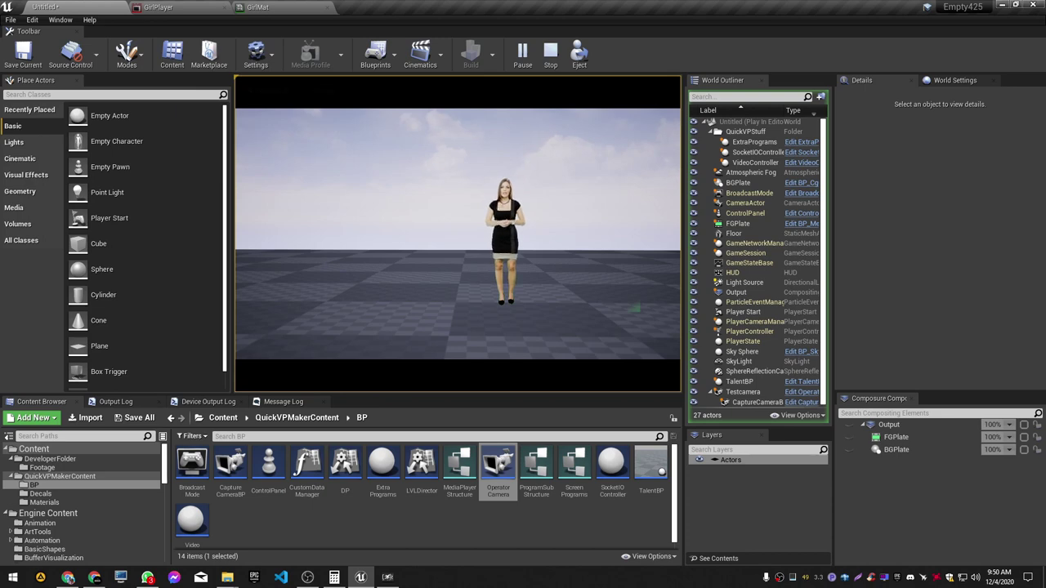
{"action": "key", "text": "Escape"}
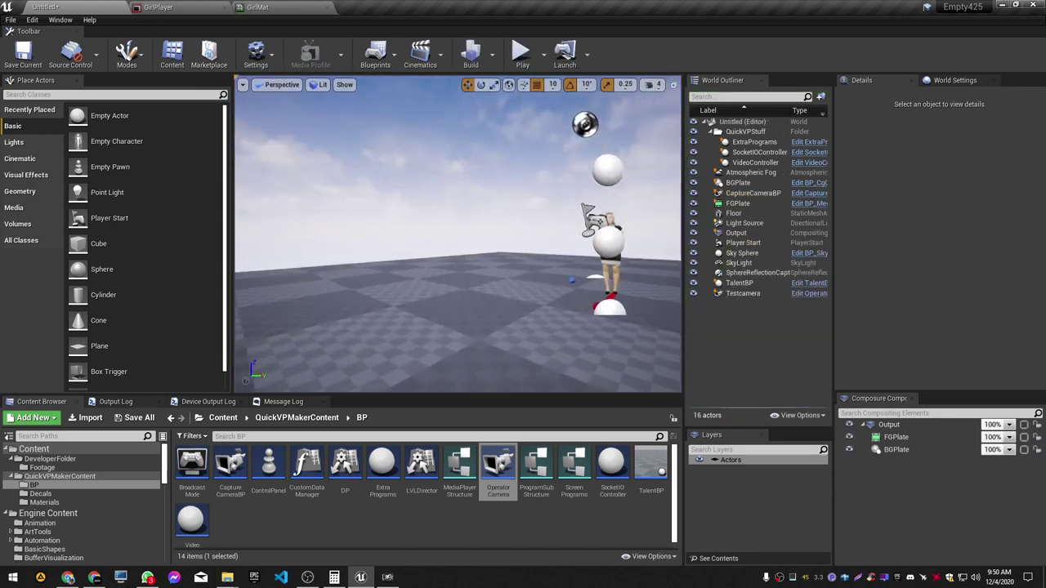
{"action": "right_click_drag", "start_coordinate": [642, 362], "coordinate": [719, 362]}
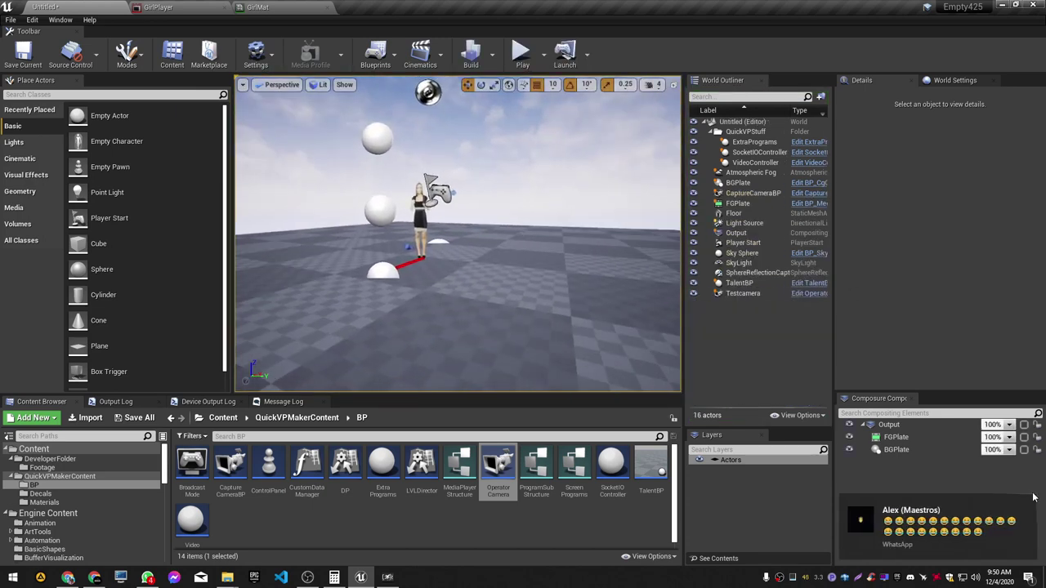
{"action": "right_click_drag", "start_coordinate": [490, 286], "coordinate": [490, 311]}
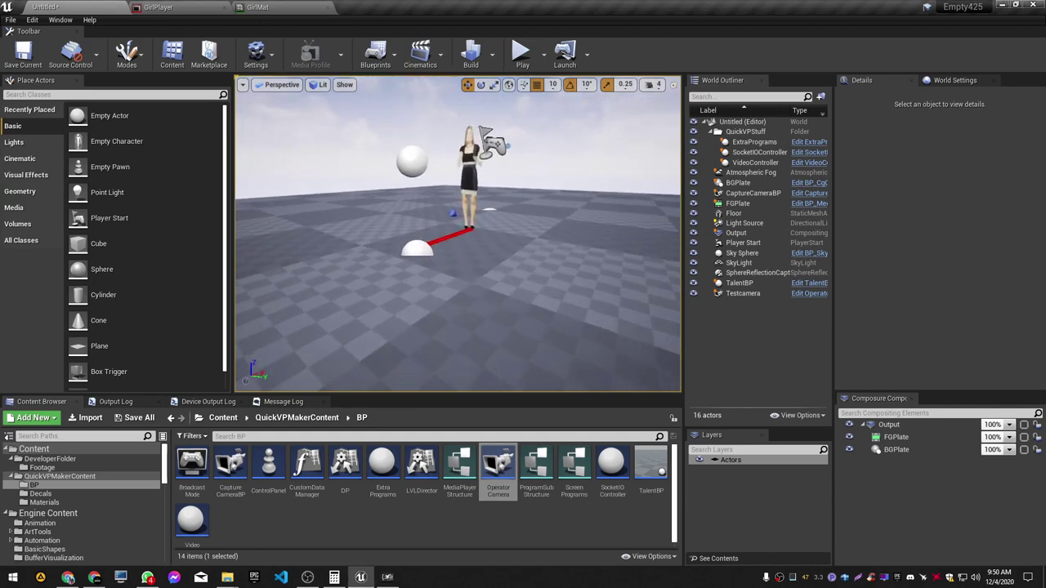
{"action": "double_click", "coordinate": [392, 470]}
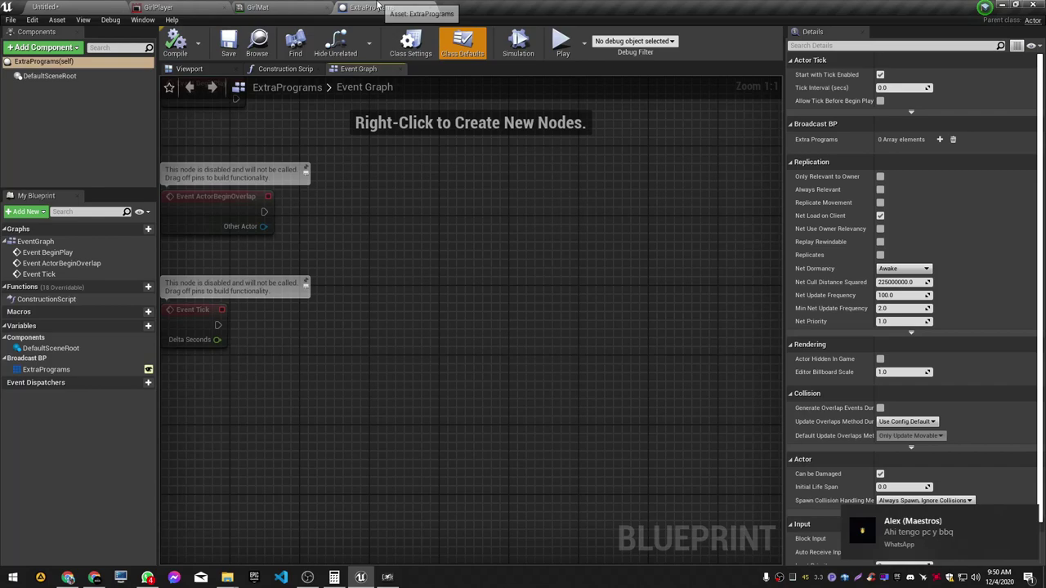
{"action": "left_click", "coordinate": [270, 7]}
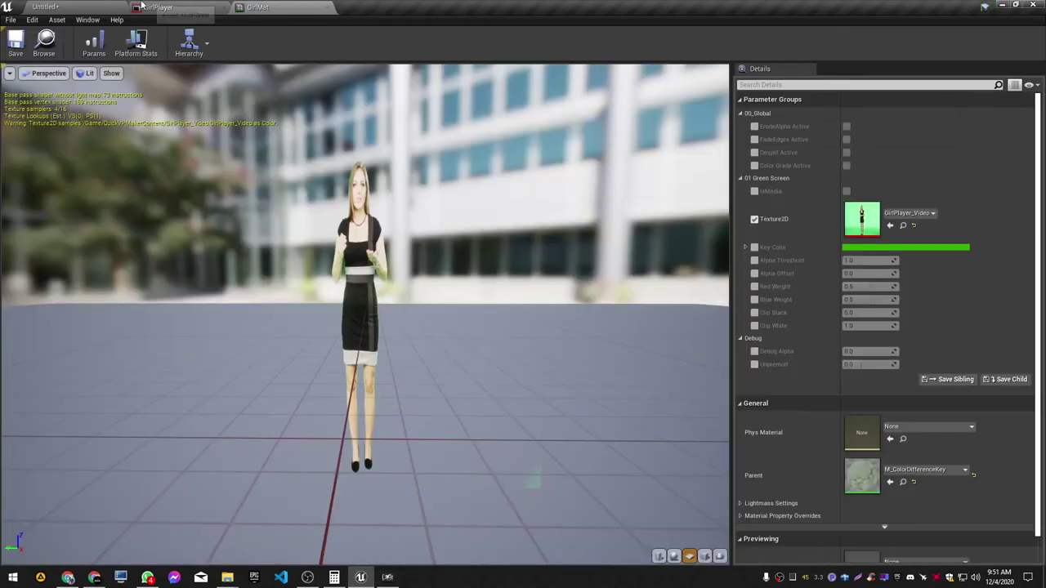
{"action": "left_click", "coordinate": [1029, 516]}
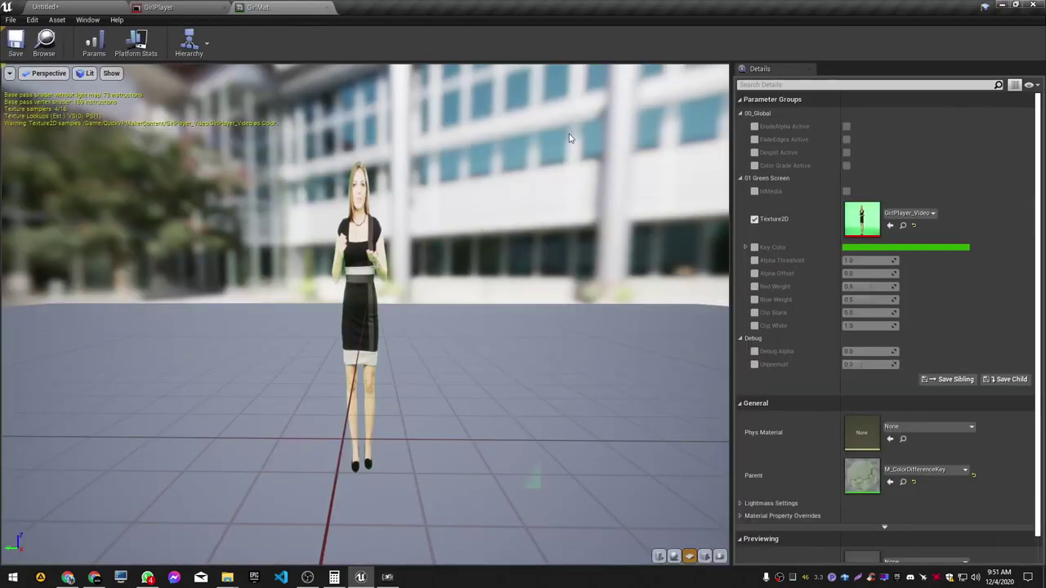
{"action": "left_click", "coordinate": [110, 7]}
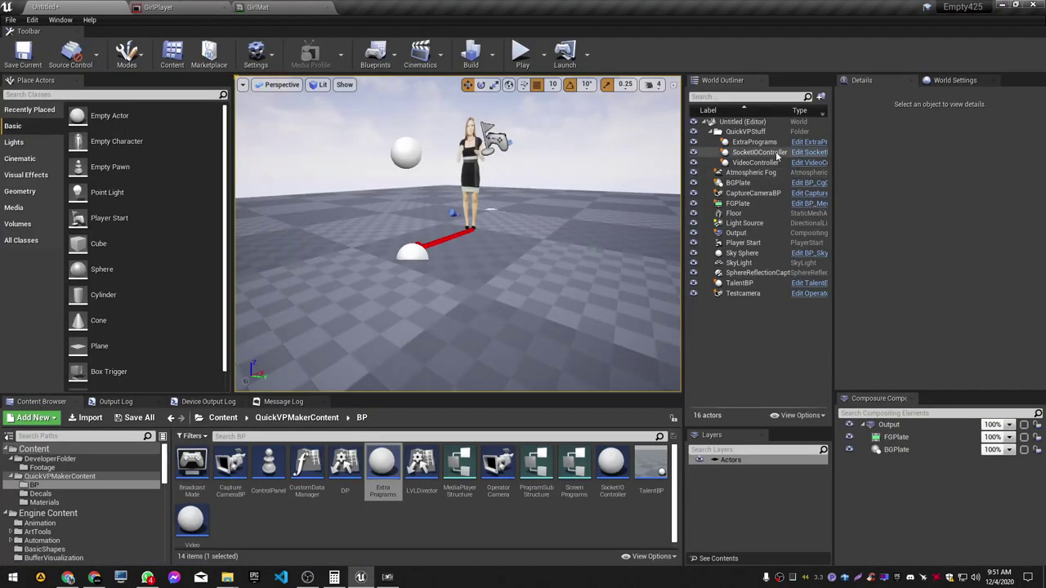
Step: Add one Extra Programs entry to ExtraPrograms, described as 'Testing program'
{"action": "left_click", "coordinate": [753, 141]}
{"action": "scroll", "coordinate": [950, 351], "scroll_direction": "down", "scroll_amount": 3}
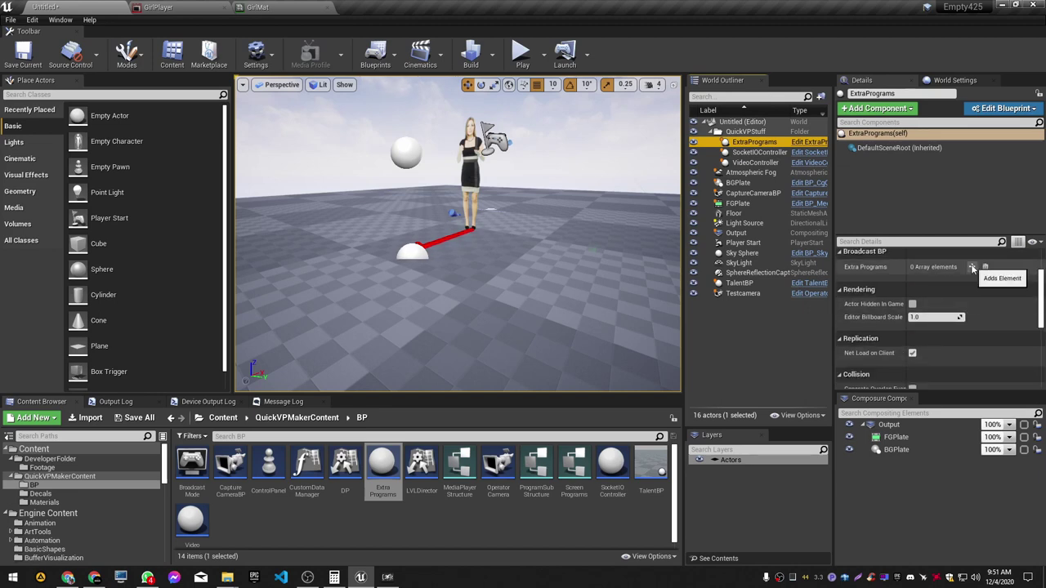
{"action": "left_click", "coordinate": [972, 266]}
{"action": "left_click", "coordinate": [845, 280]}
{"action": "type", "text": "Testing program"}
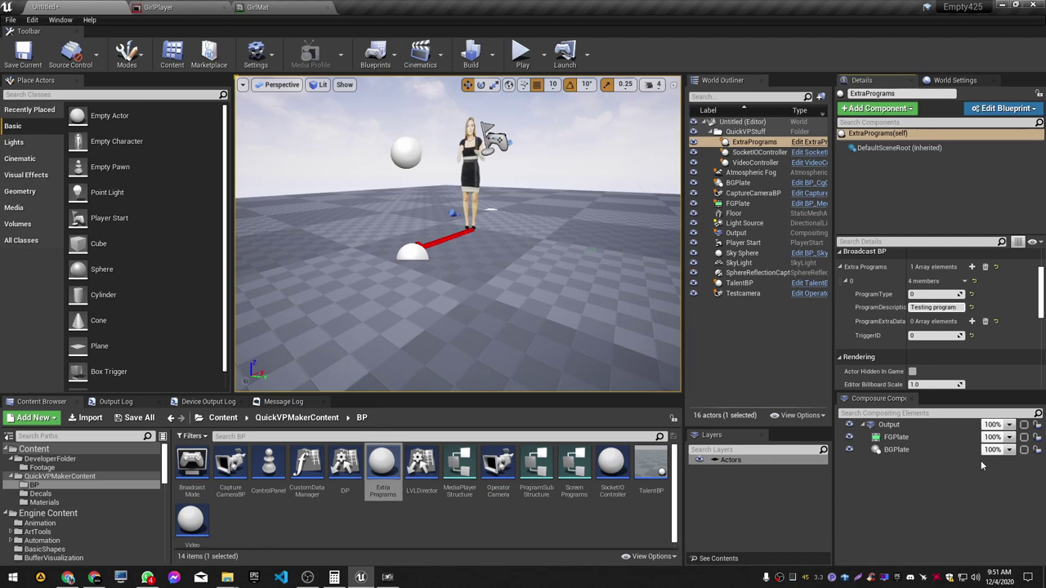
{"action": "right_click_drag", "start_coordinate": [404, 276], "coordinate": [404, 254]}
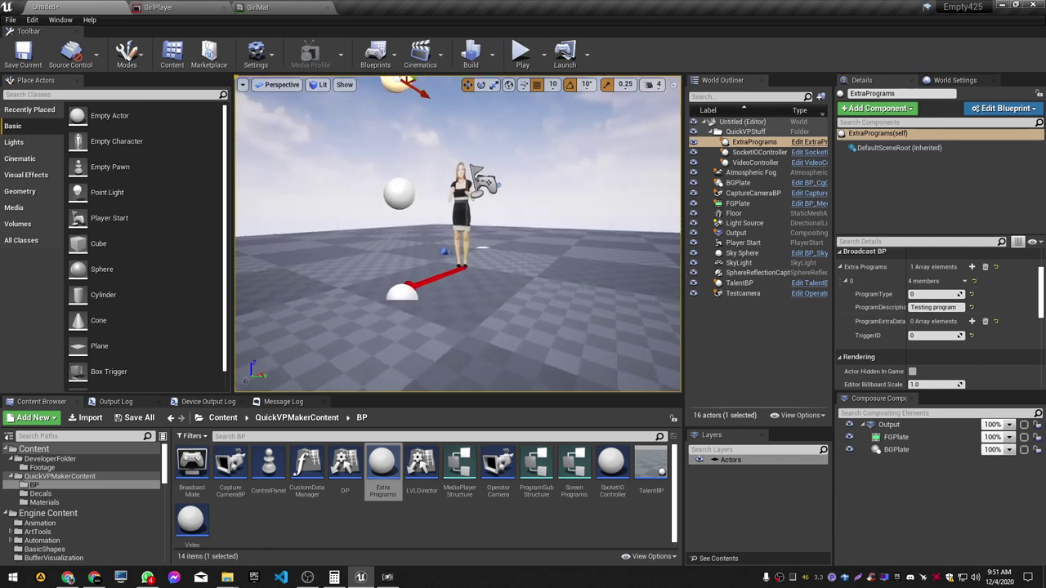
{"action": "left_click", "coordinate": [761, 382]}
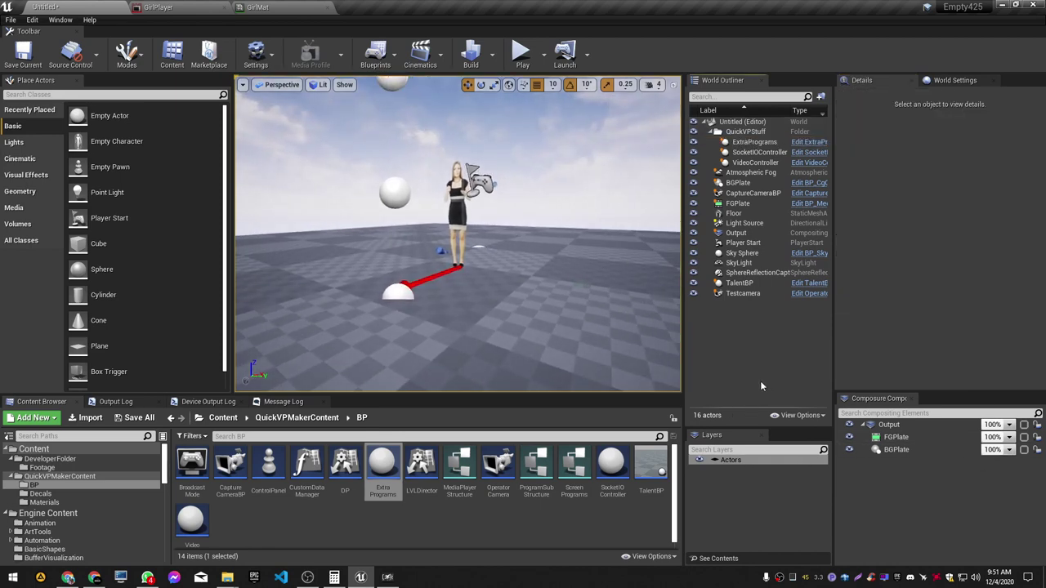
Step: Play the level, choose Camera test and Girl talent in QuickVP Controller, then stop
{"action": "key", "text": "alt+p"}
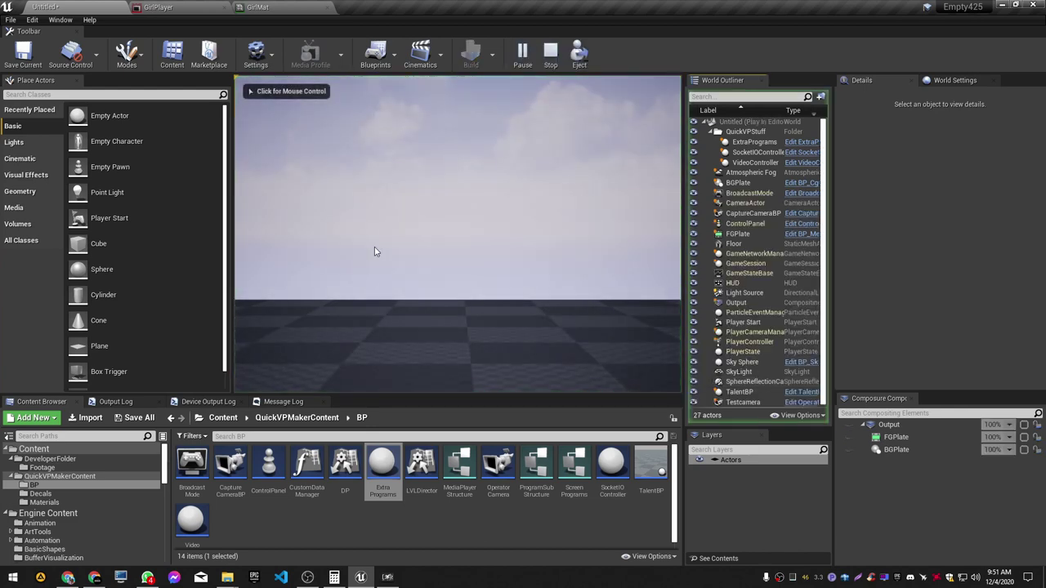
{"action": "key", "text": "alt+Tab"}
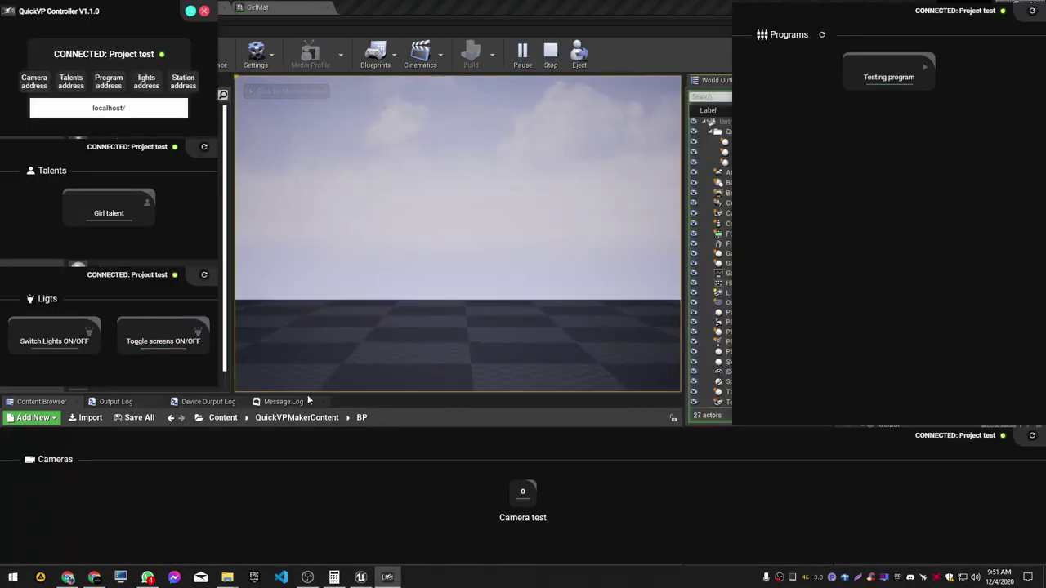
{"action": "left_click", "coordinate": [523, 497]}
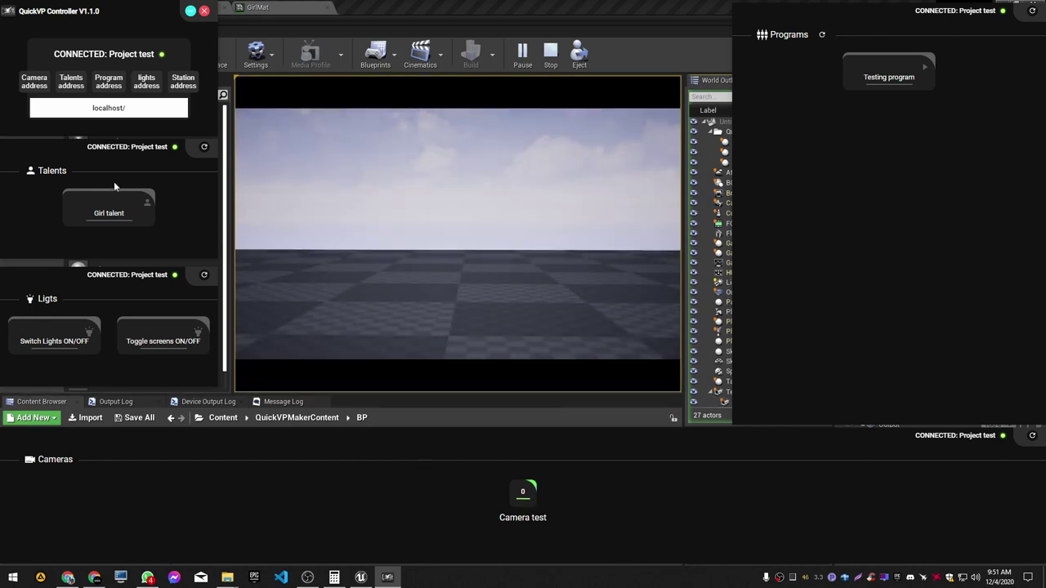
{"action": "left_click", "coordinate": [84, 215]}
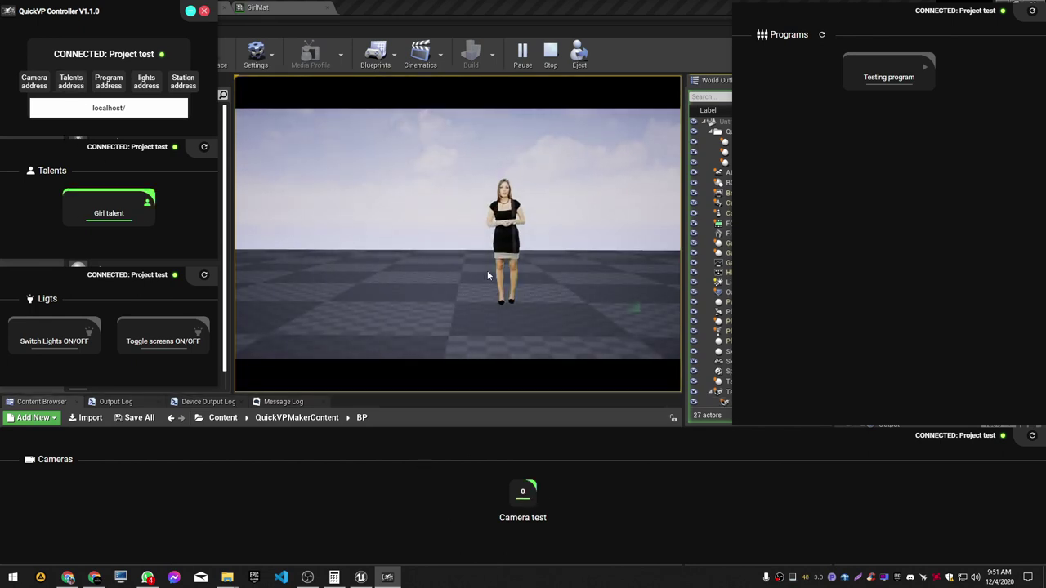
{"action": "left_click", "coordinate": [525, 266]}
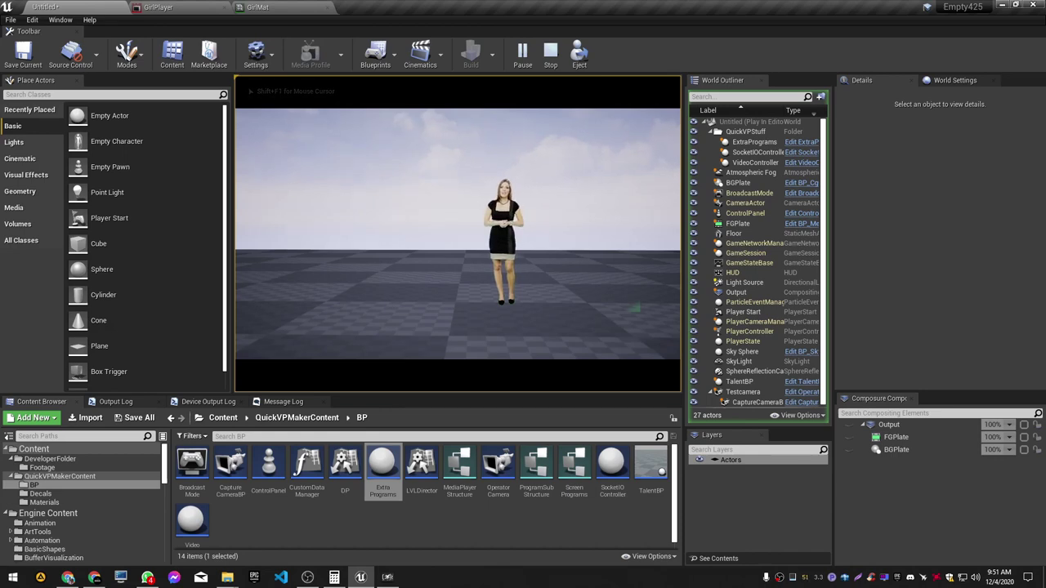
{"action": "key", "text": "Escape"}
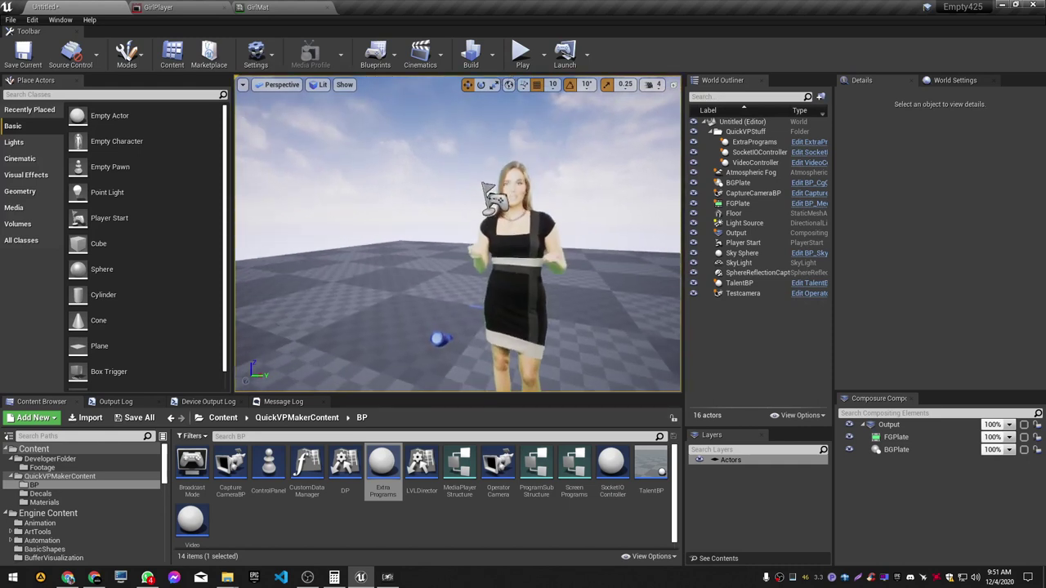
{"action": "scroll", "coordinate": [474, 167], "scroll_direction": "down", "scroll_amount": 2}
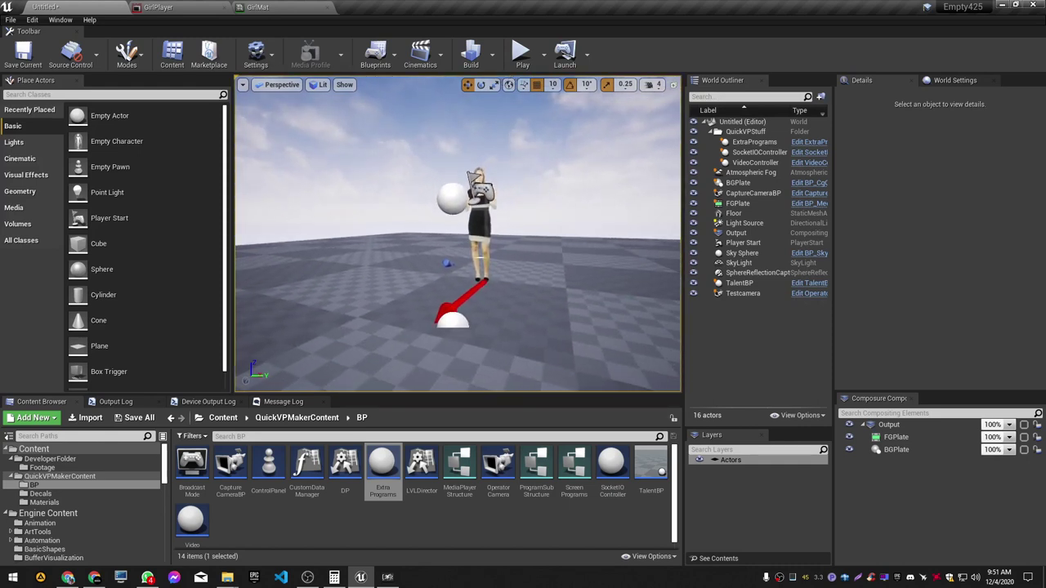